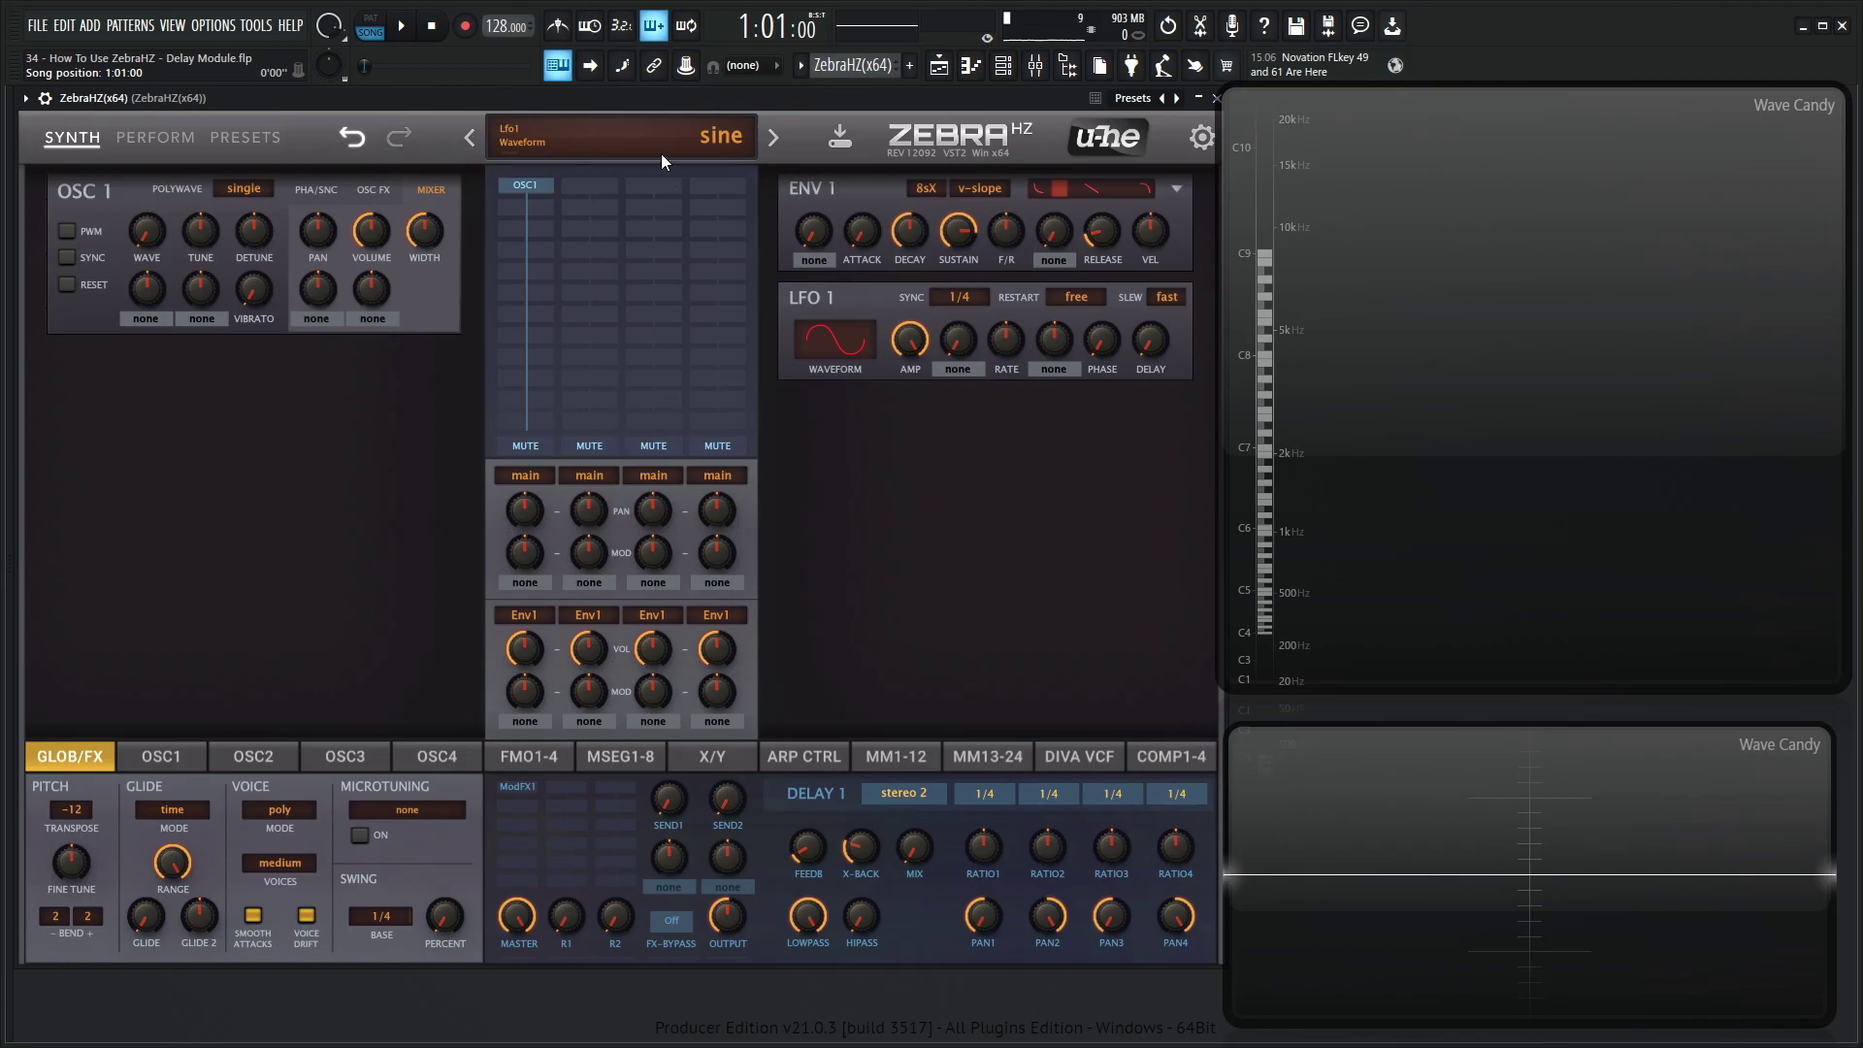
# Step: Put a Delay1 module into the ModFX1 slot, leaving the init options unchanged
pyautogui.click(656, 140)
pyautogui.click(829, 467)
pyautogui.click(500, 786)
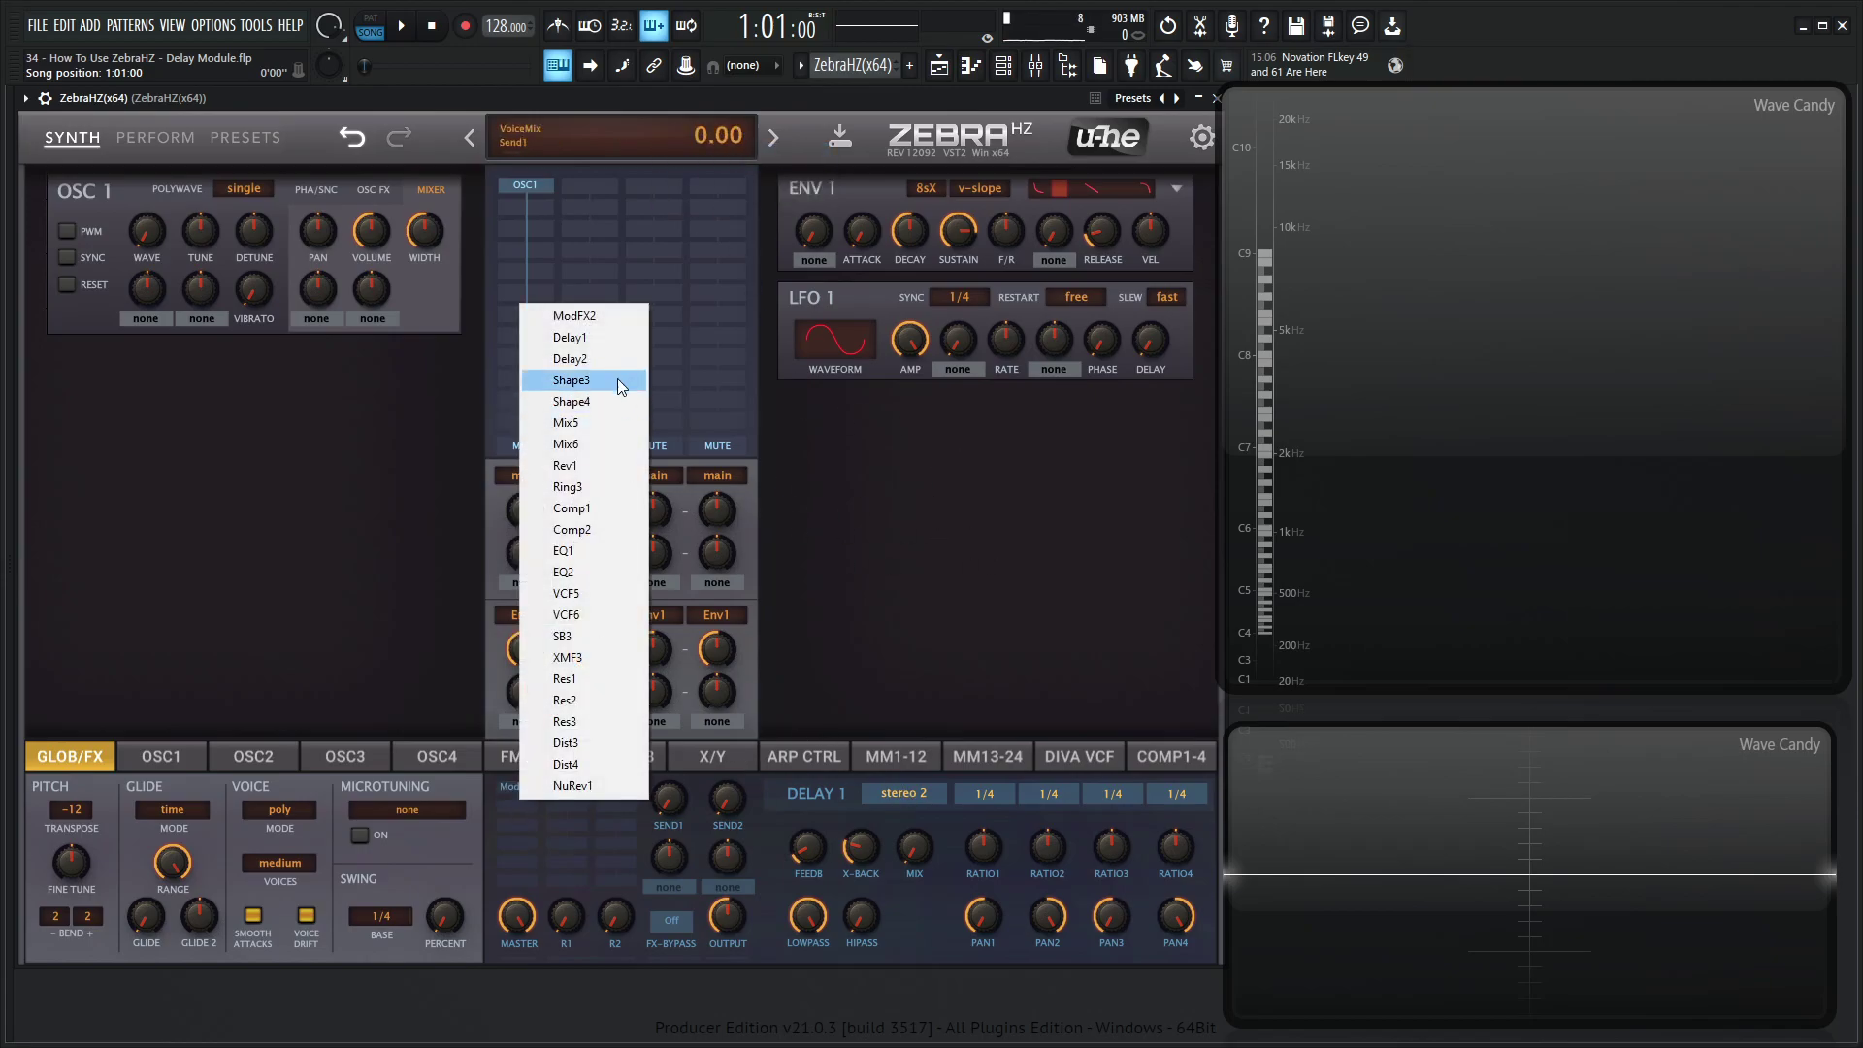
pyautogui.click(578, 338)
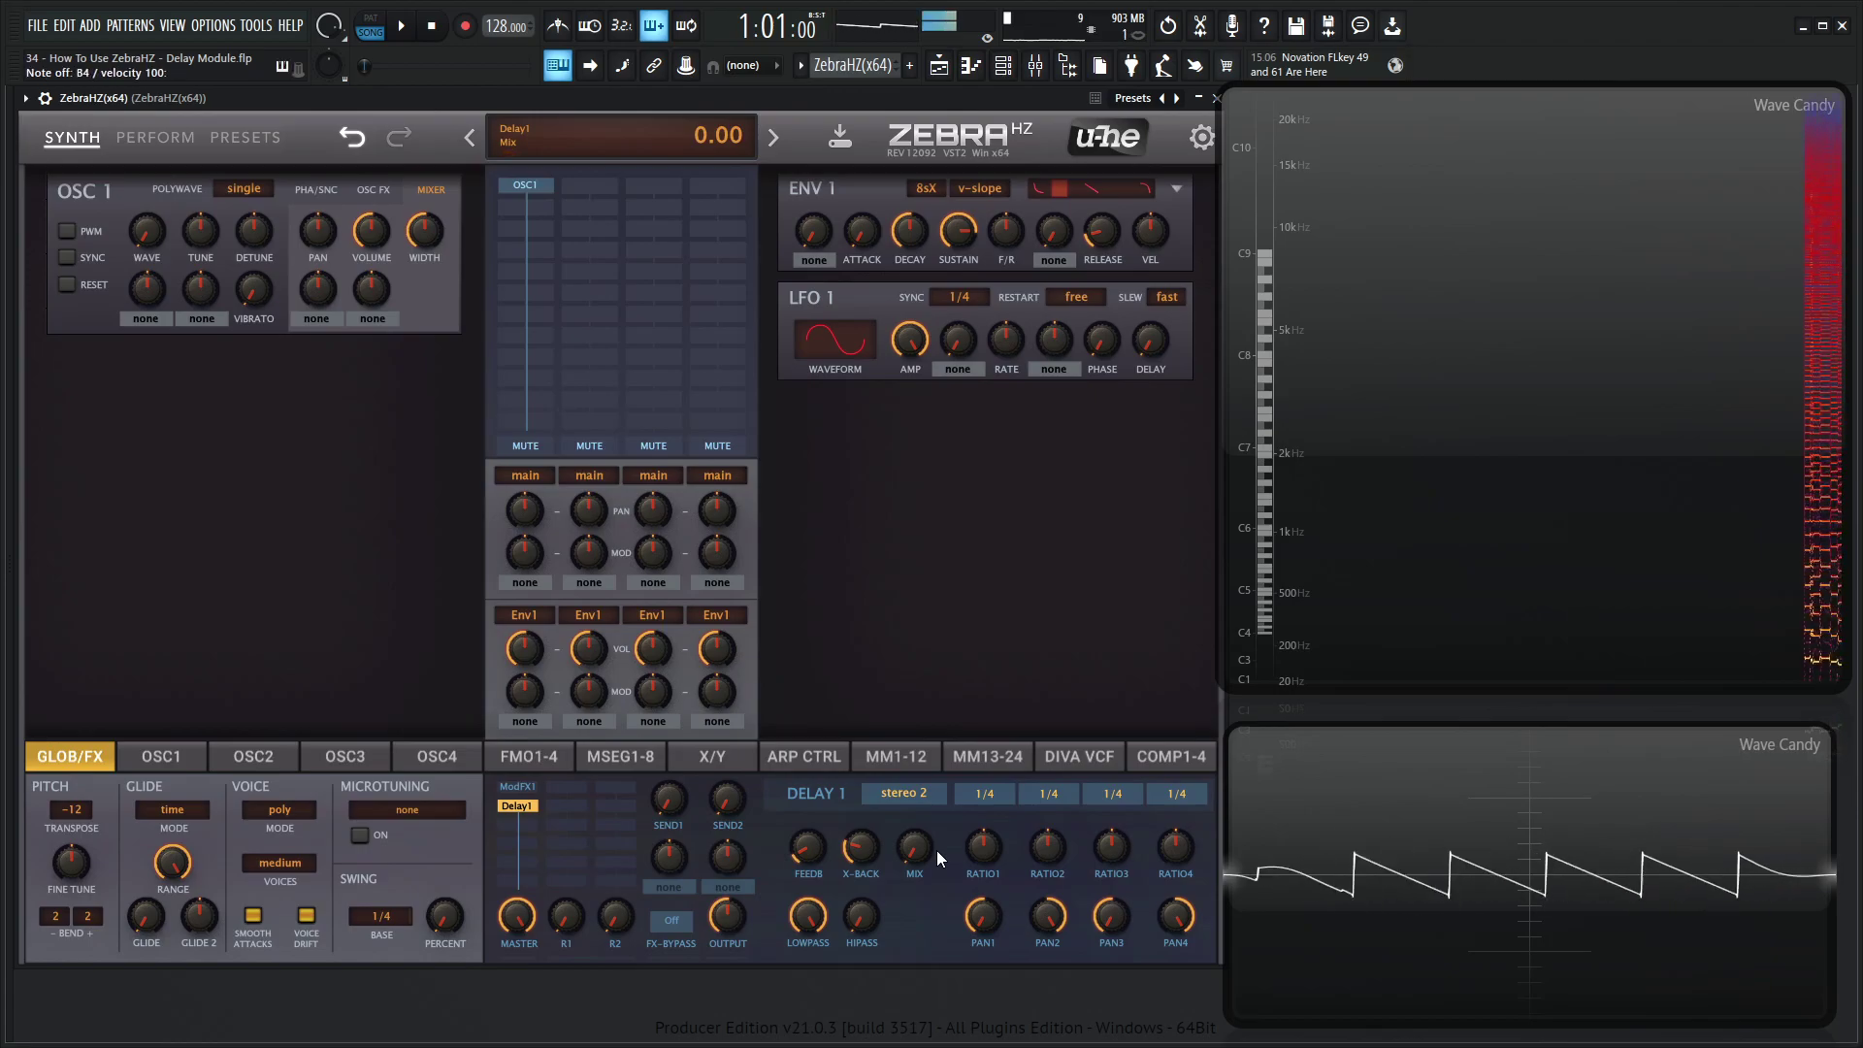
# Step: Set Delay1's mix to about 36, cross-feedback to 0 and feedback to about 36
pyautogui.moveTo(914, 846); pyautogui.dragTo(929, 757)
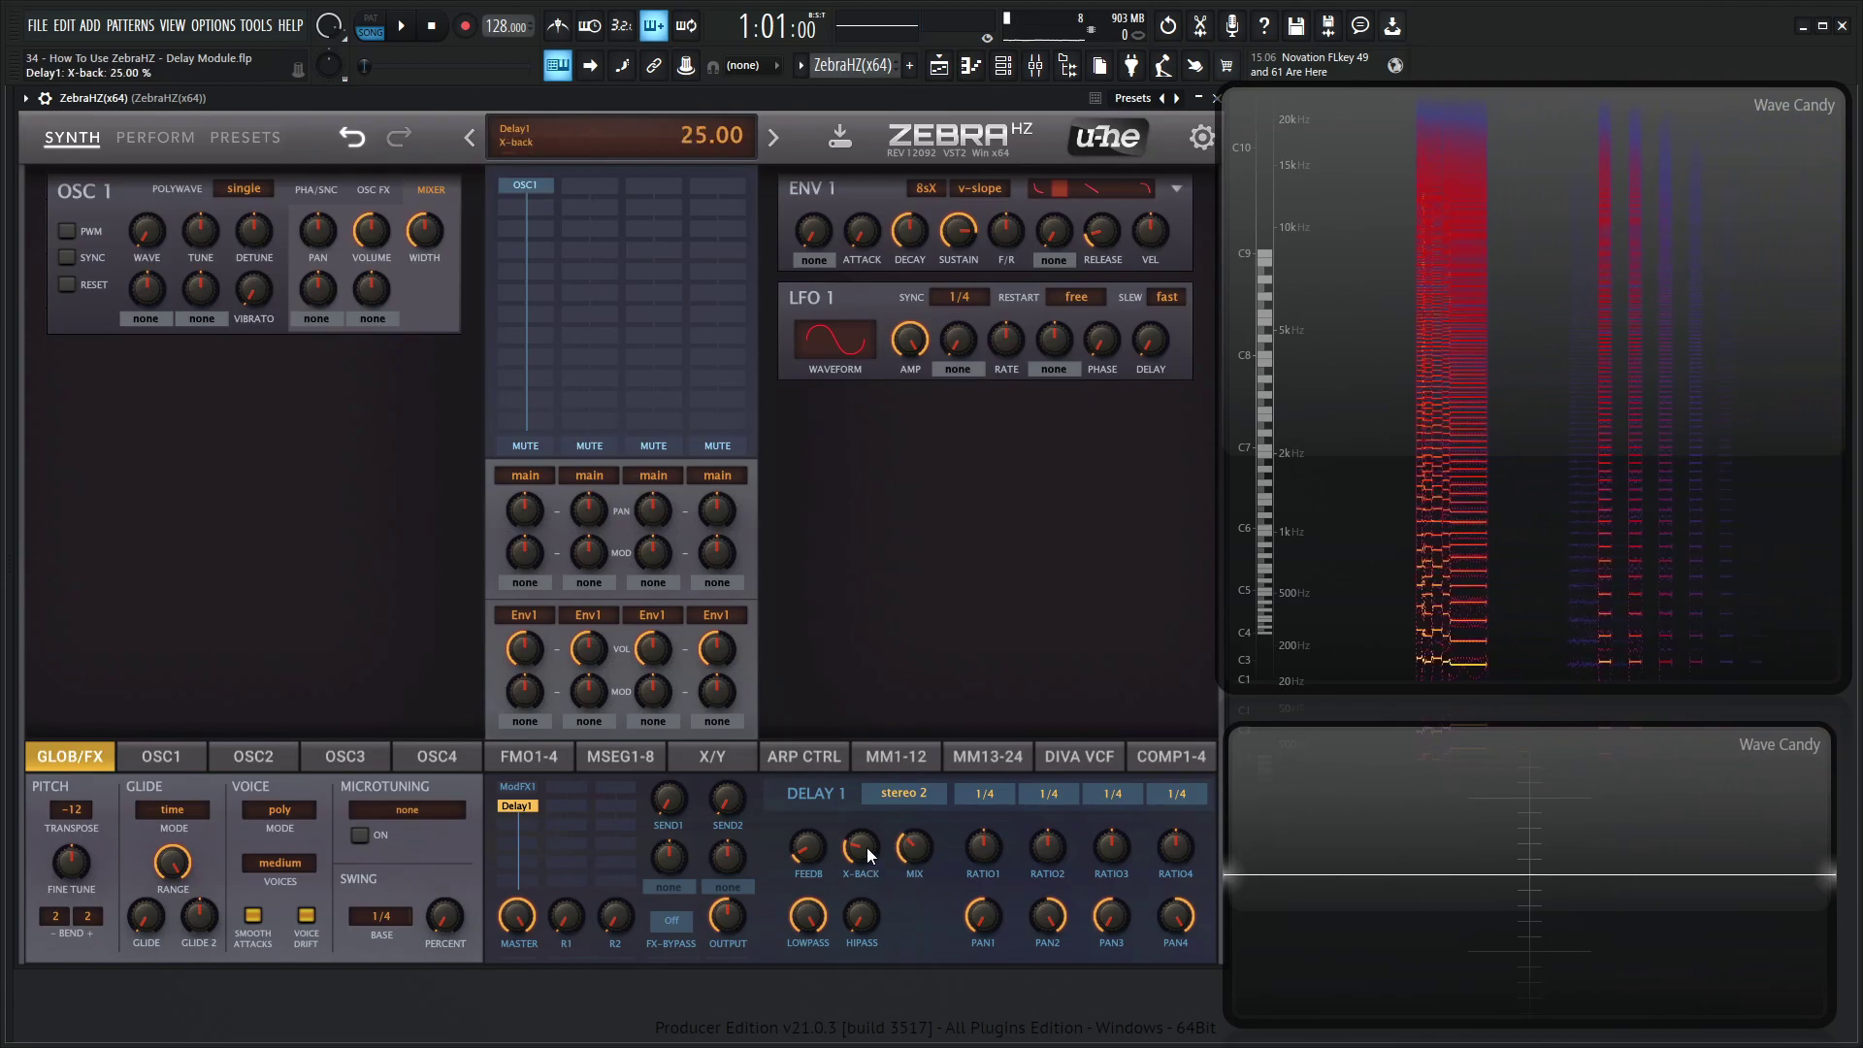
pyautogui.moveTo(859, 877); pyautogui.dragTo(869, 945)
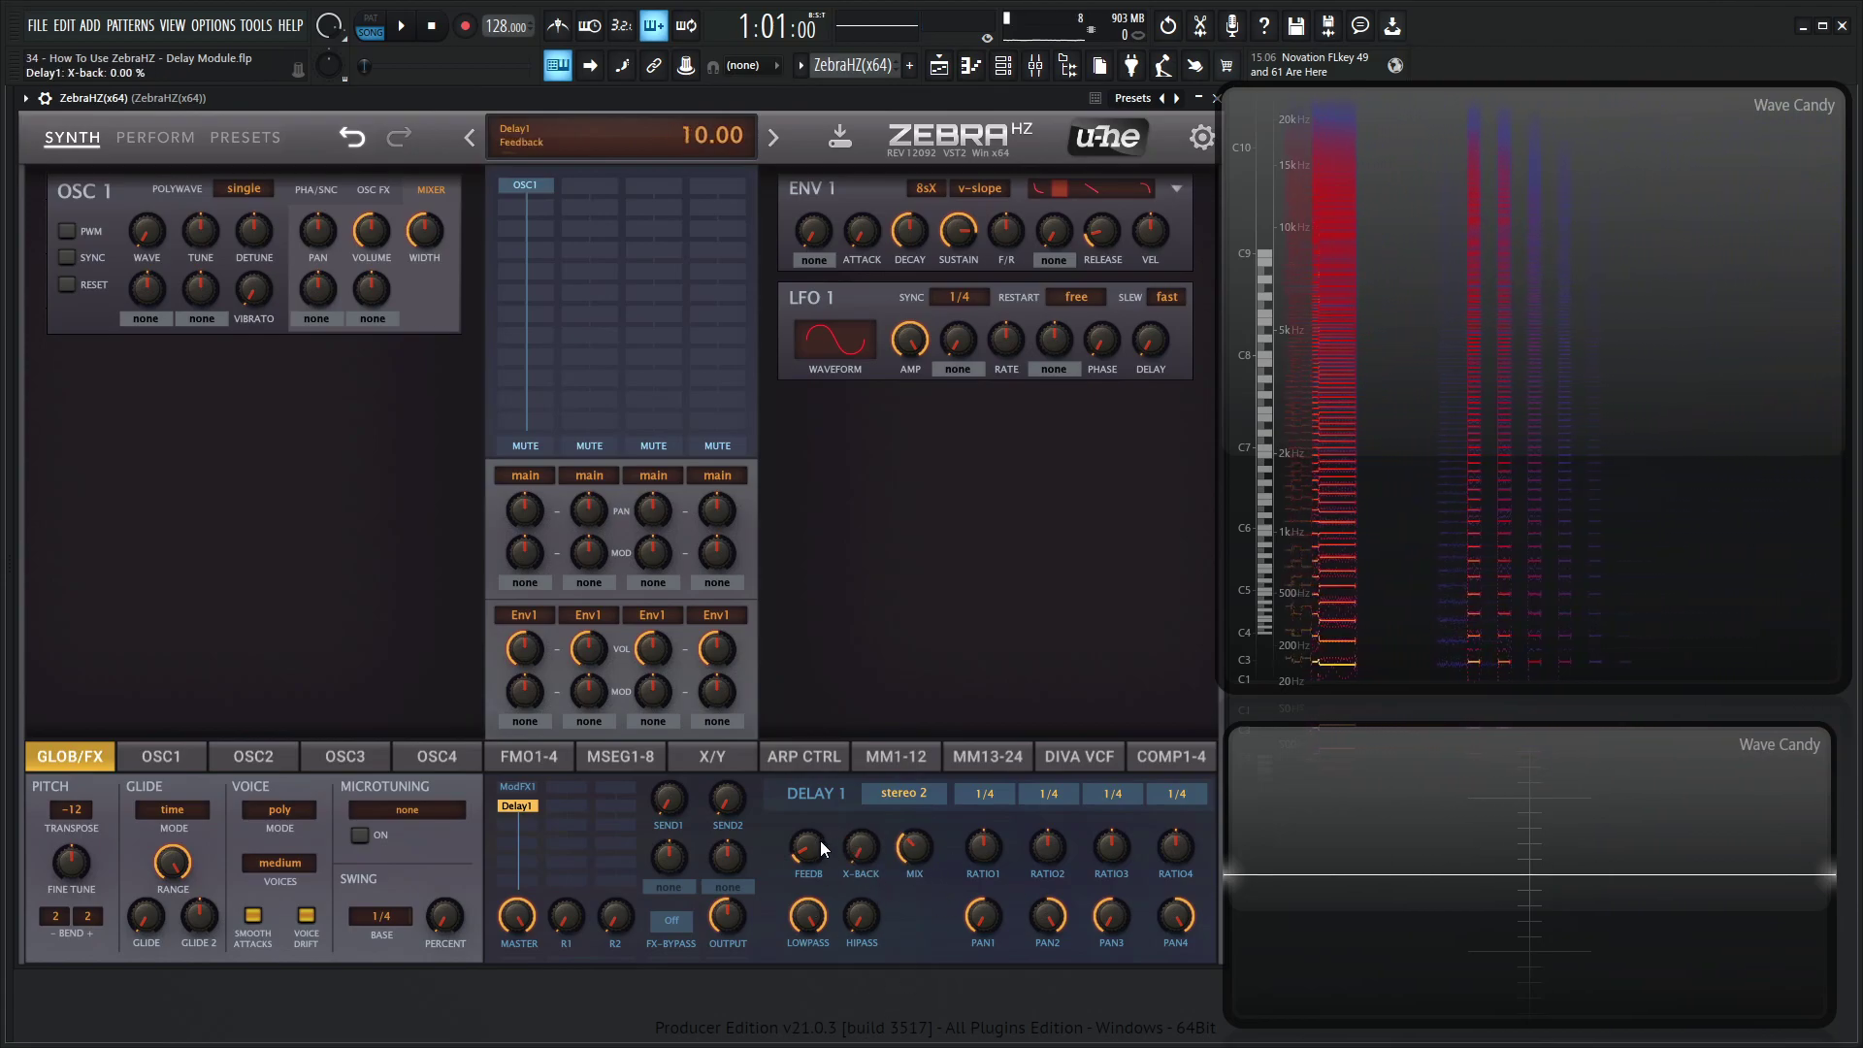
pyautogui.moveTo(807, 846); pyautogui.dragTo(809, 794)
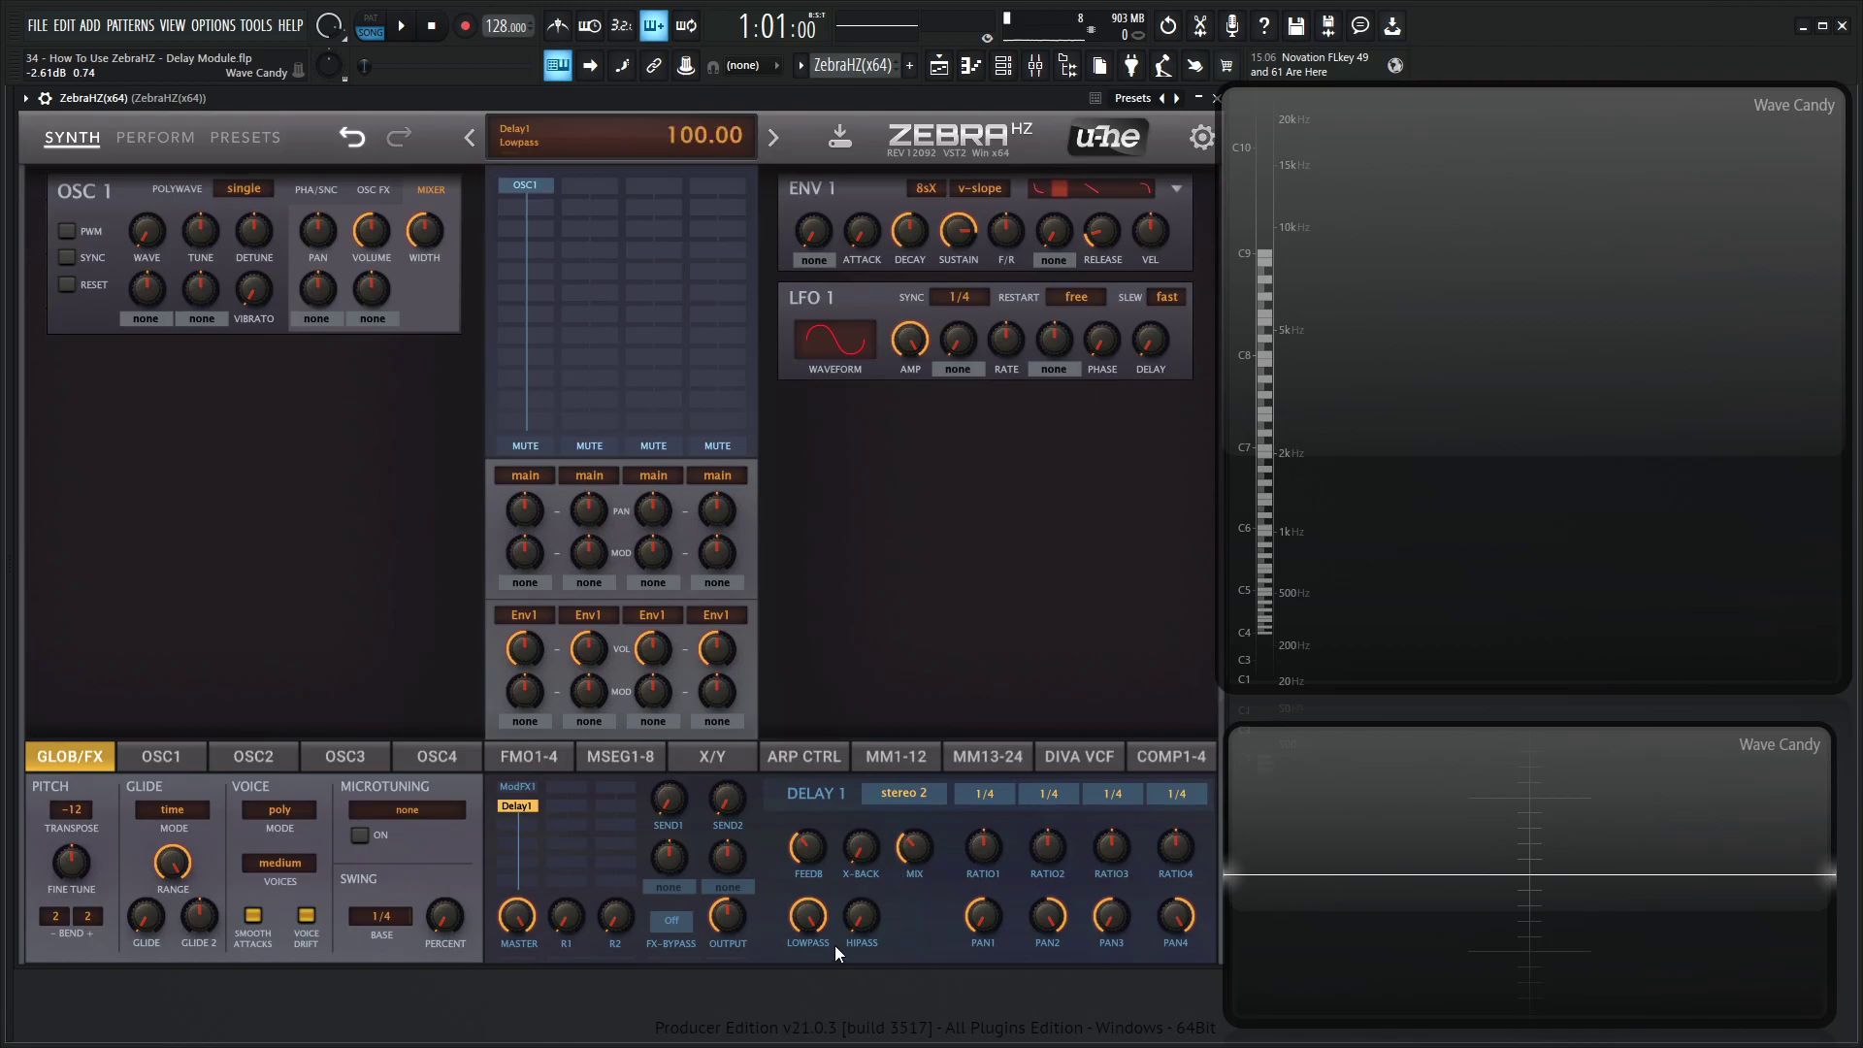
# Step: Lower Delay1's lowpass, then reset it to 100; try highpass at 45, then reset it to 0
pyautogui.moveTo(818, 924); pyautogui.dragTo(808, 984)
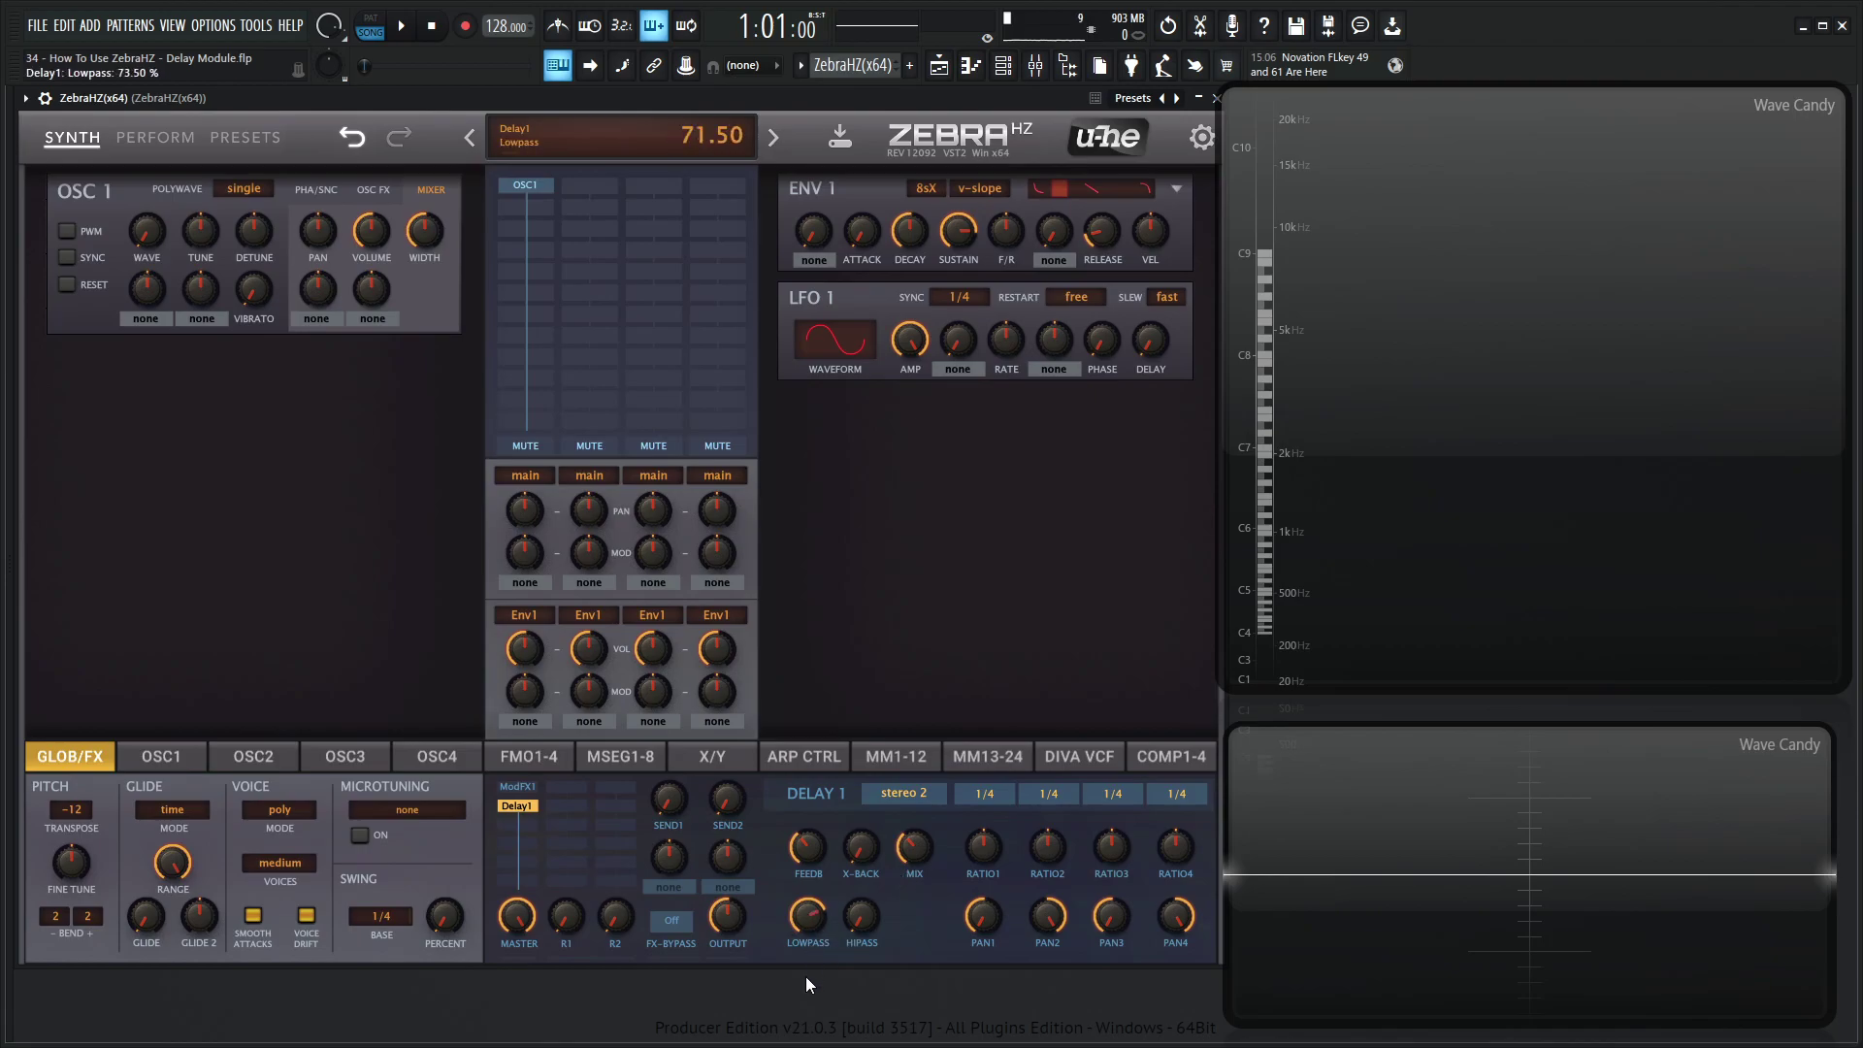
pyautogui.doubleClick(797, 926)
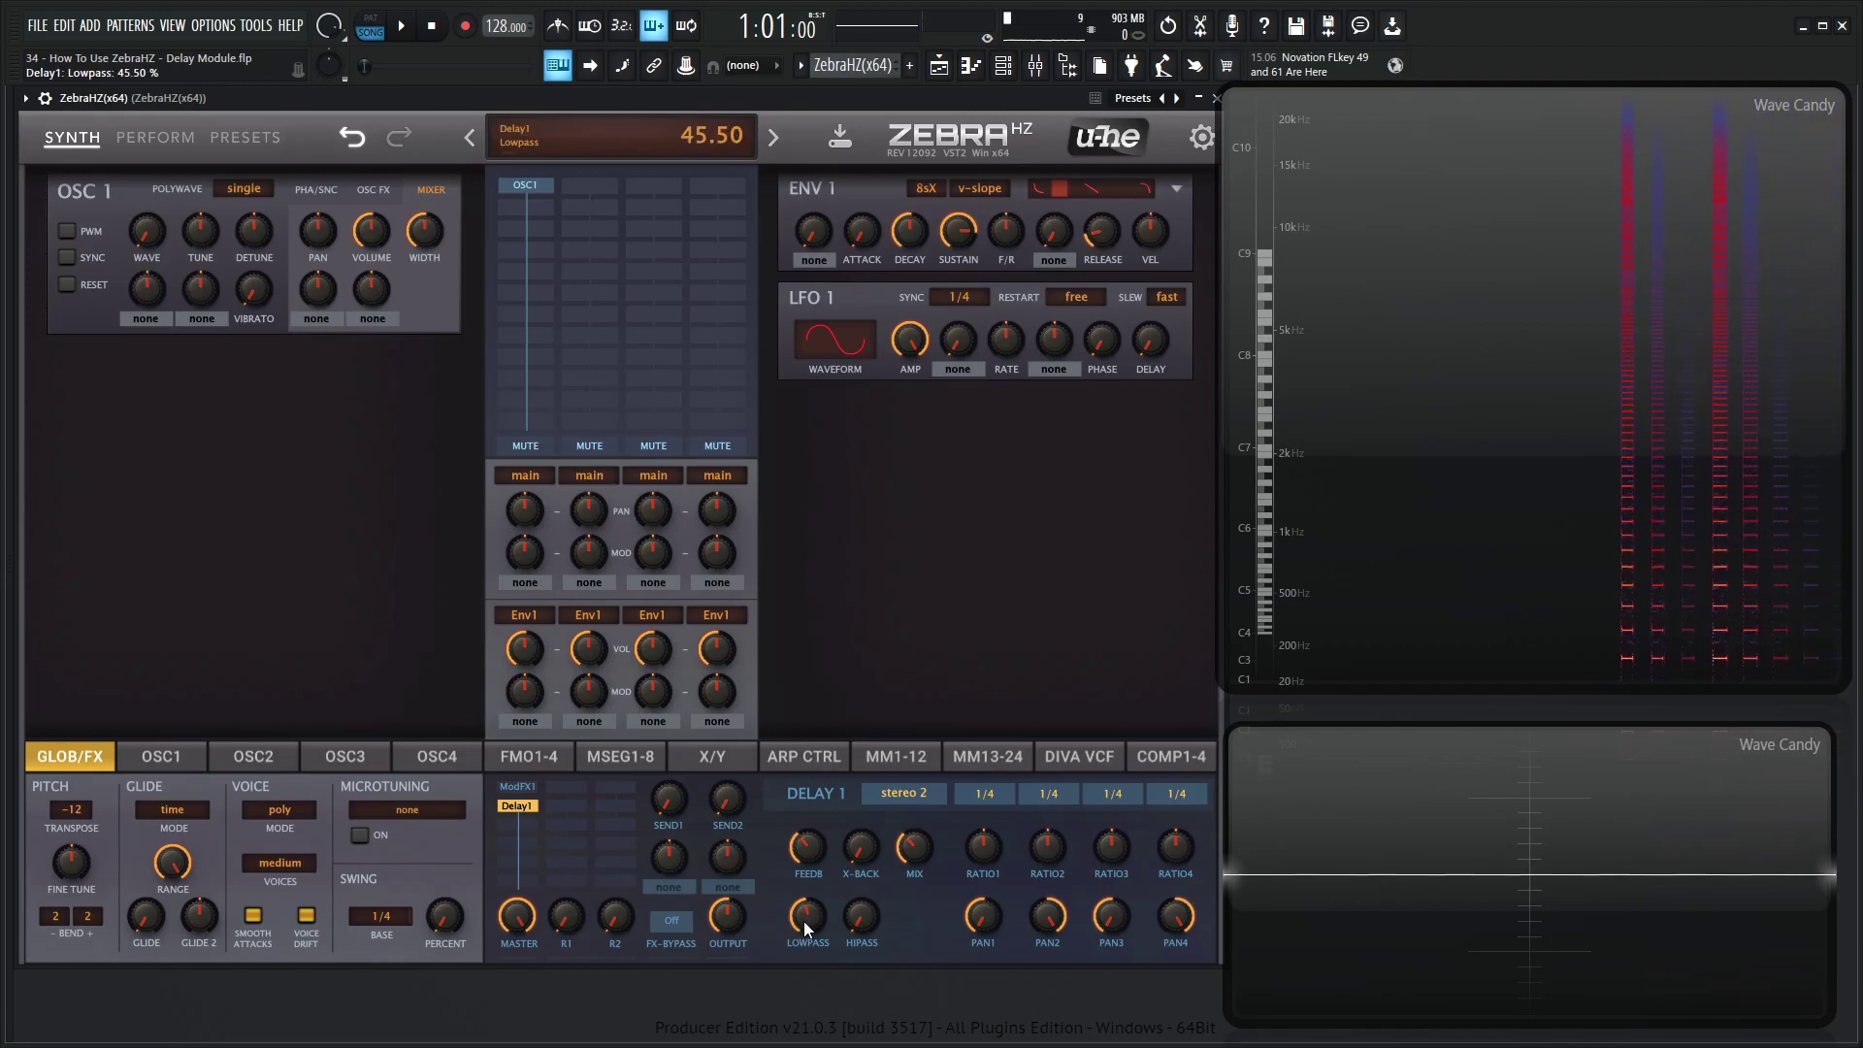
pyautogui.moveTo(869, 929); pyautogui.dragTo(842, 835)
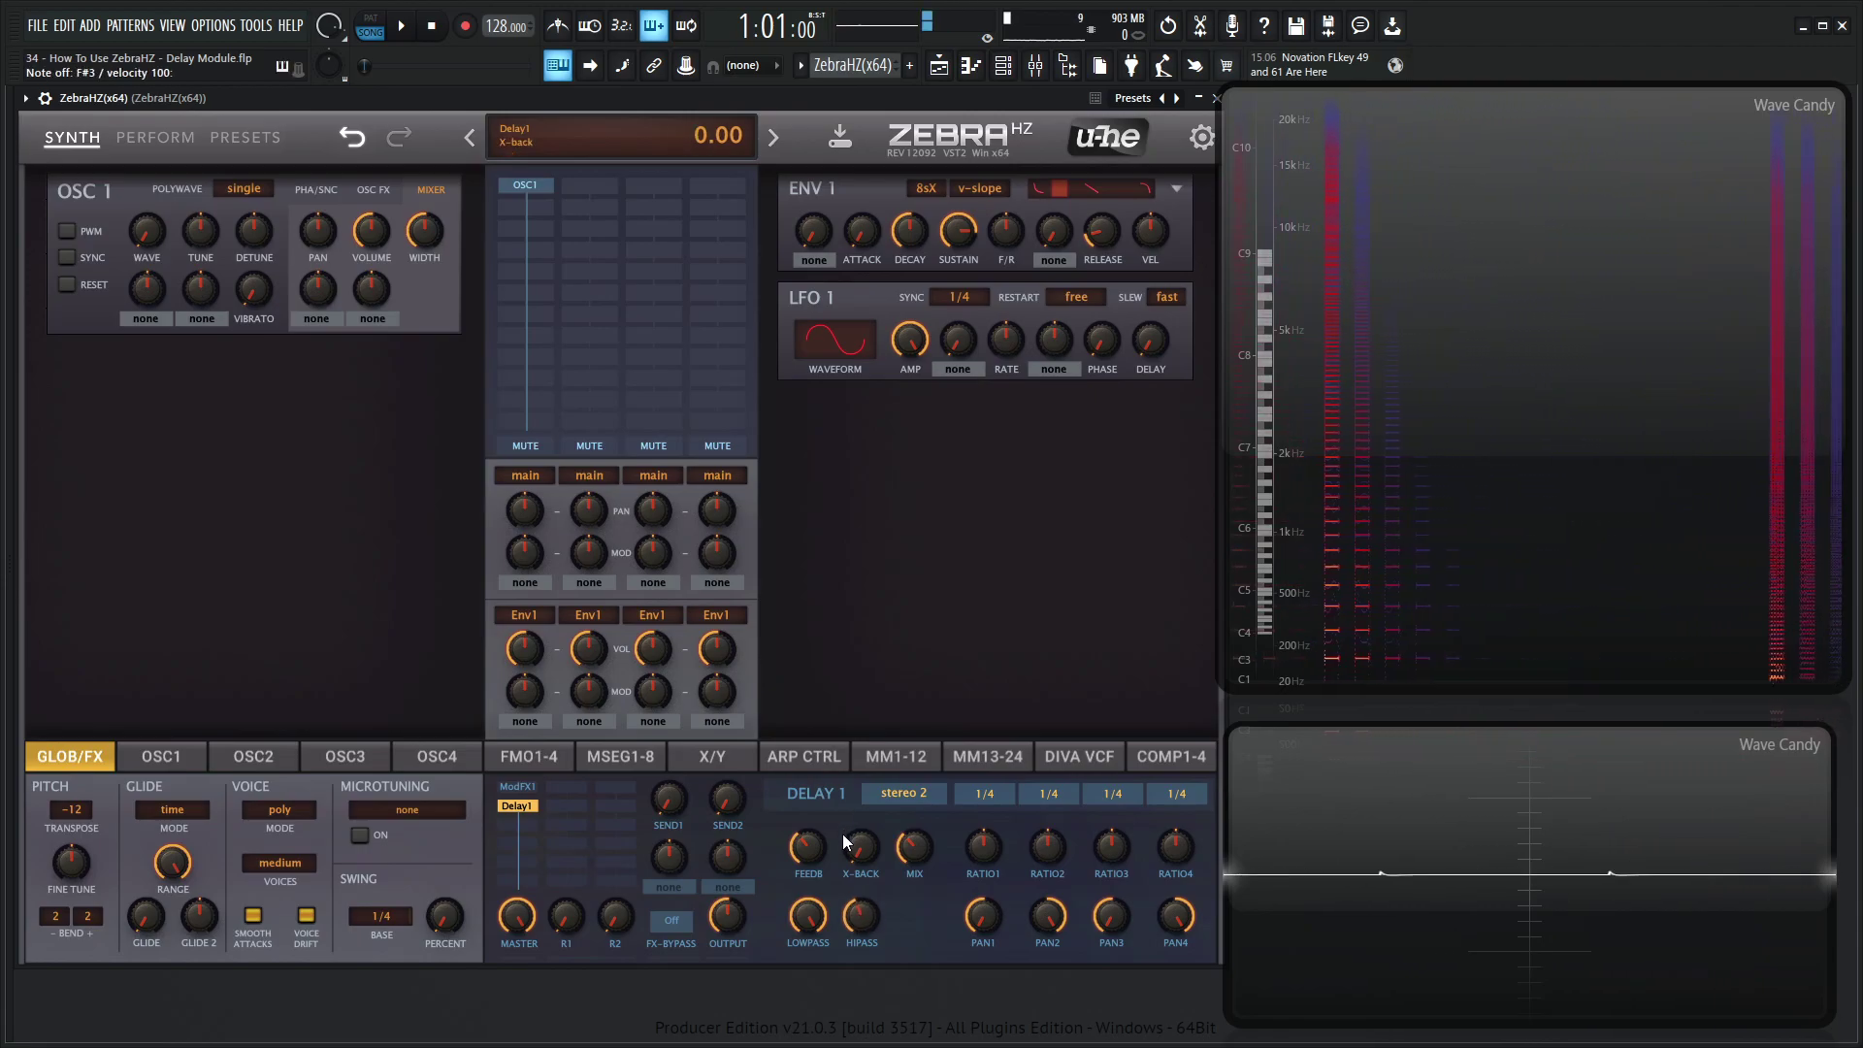
pyautogui.doubleClick(863, 916)
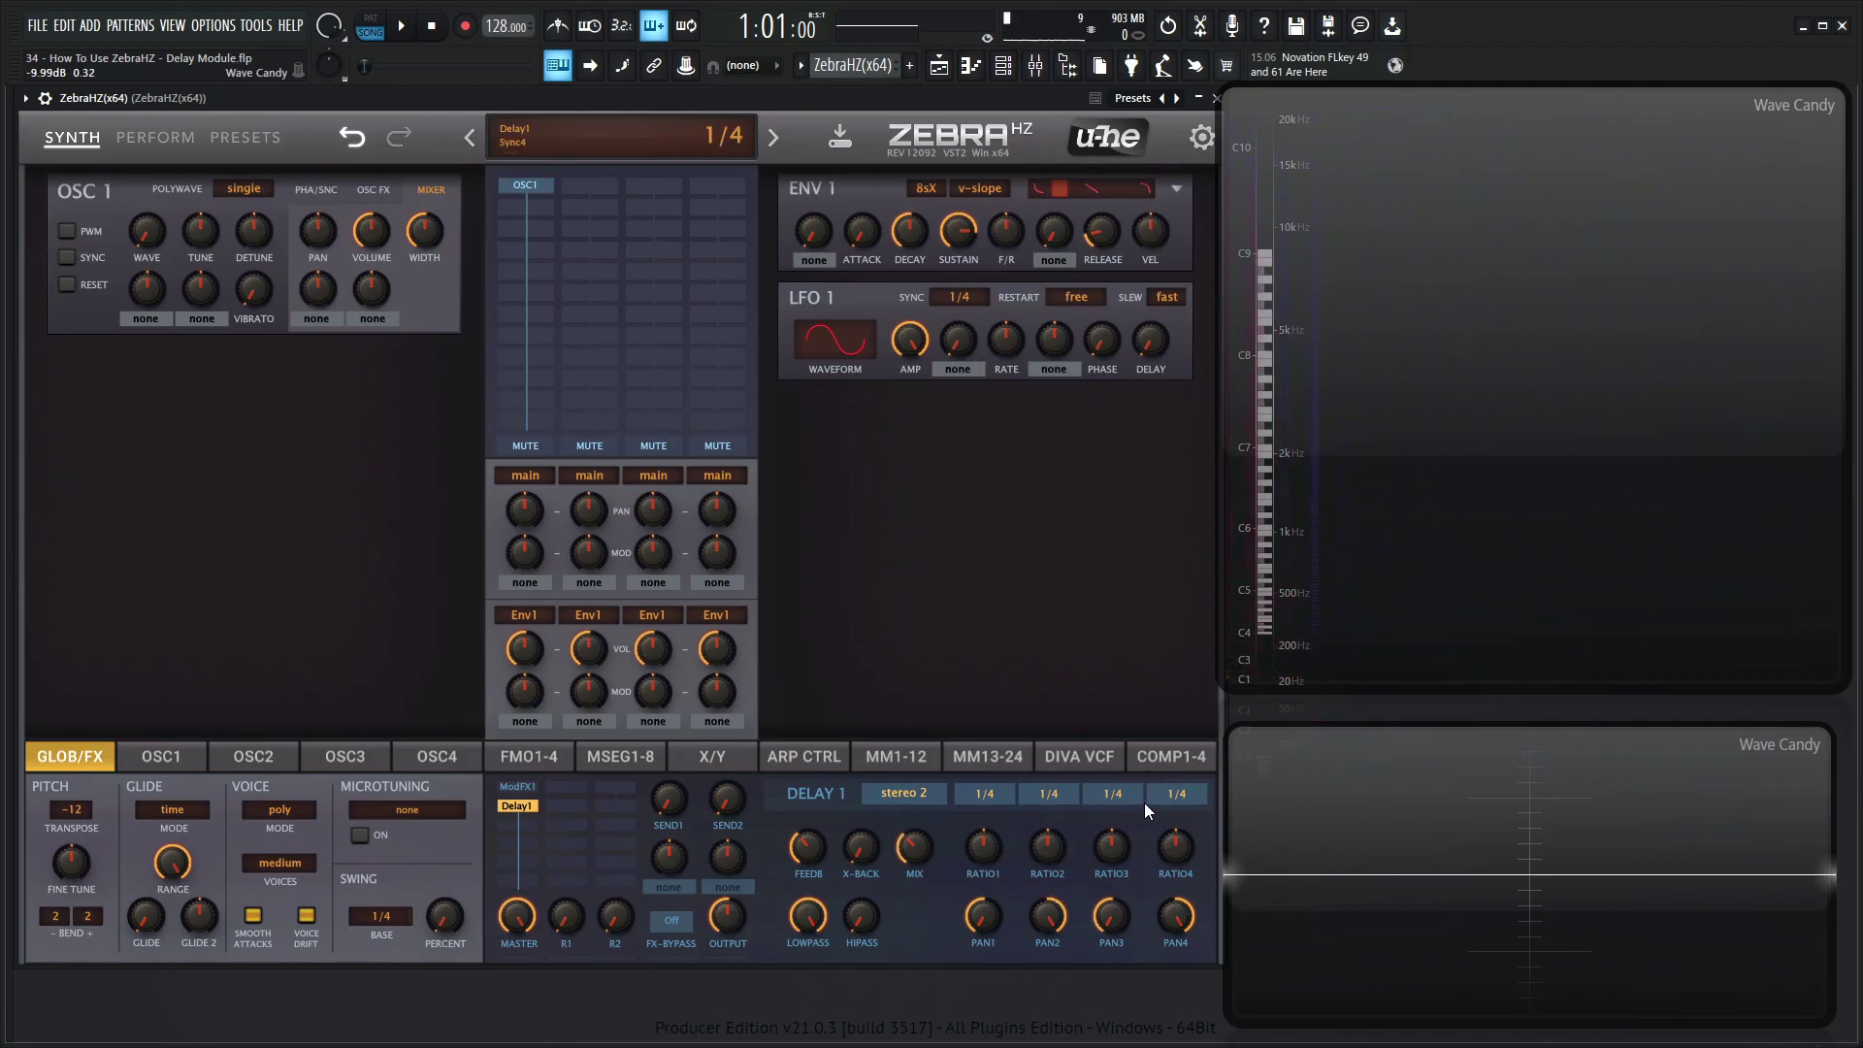
# Step: Keep the first tap's Sync1 at 1/4 and raise Ratio1 to about 114
pyautogui.click(989, 791)
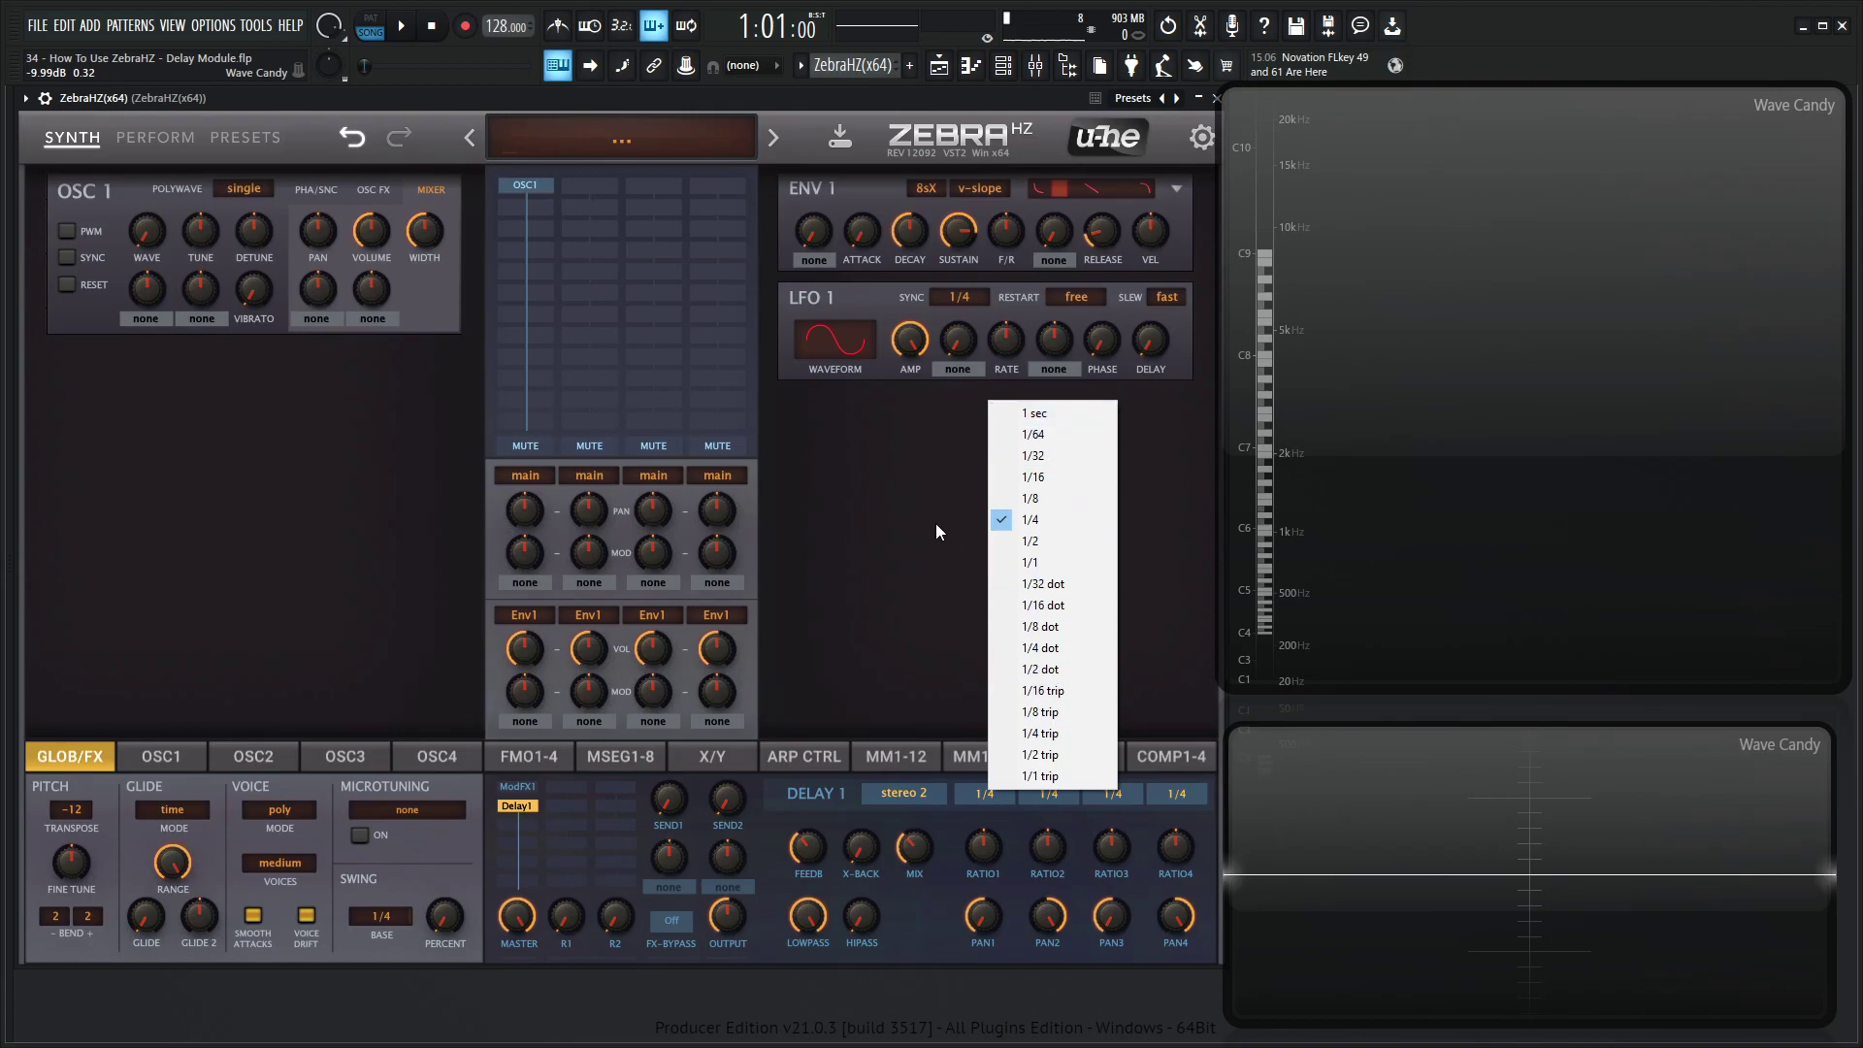
pyautogui.click(930, 909)
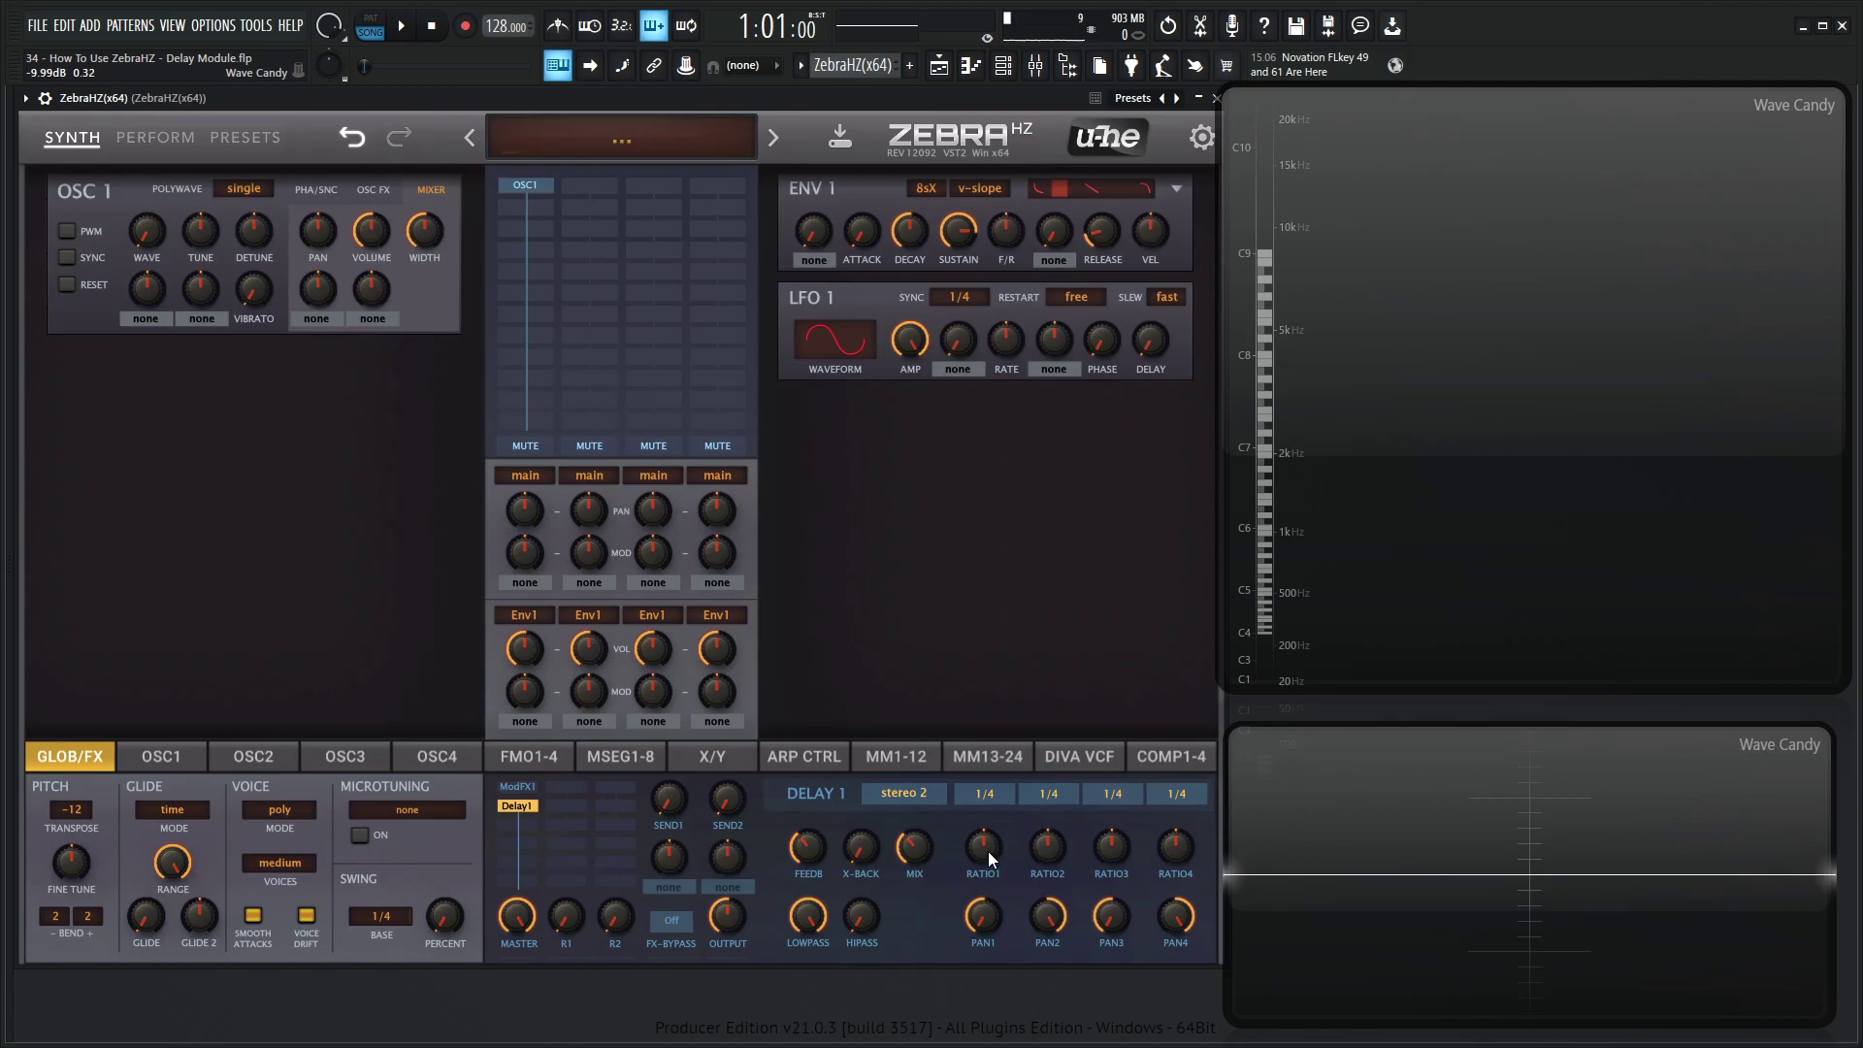
pyautogui.moveTo(989, 850)
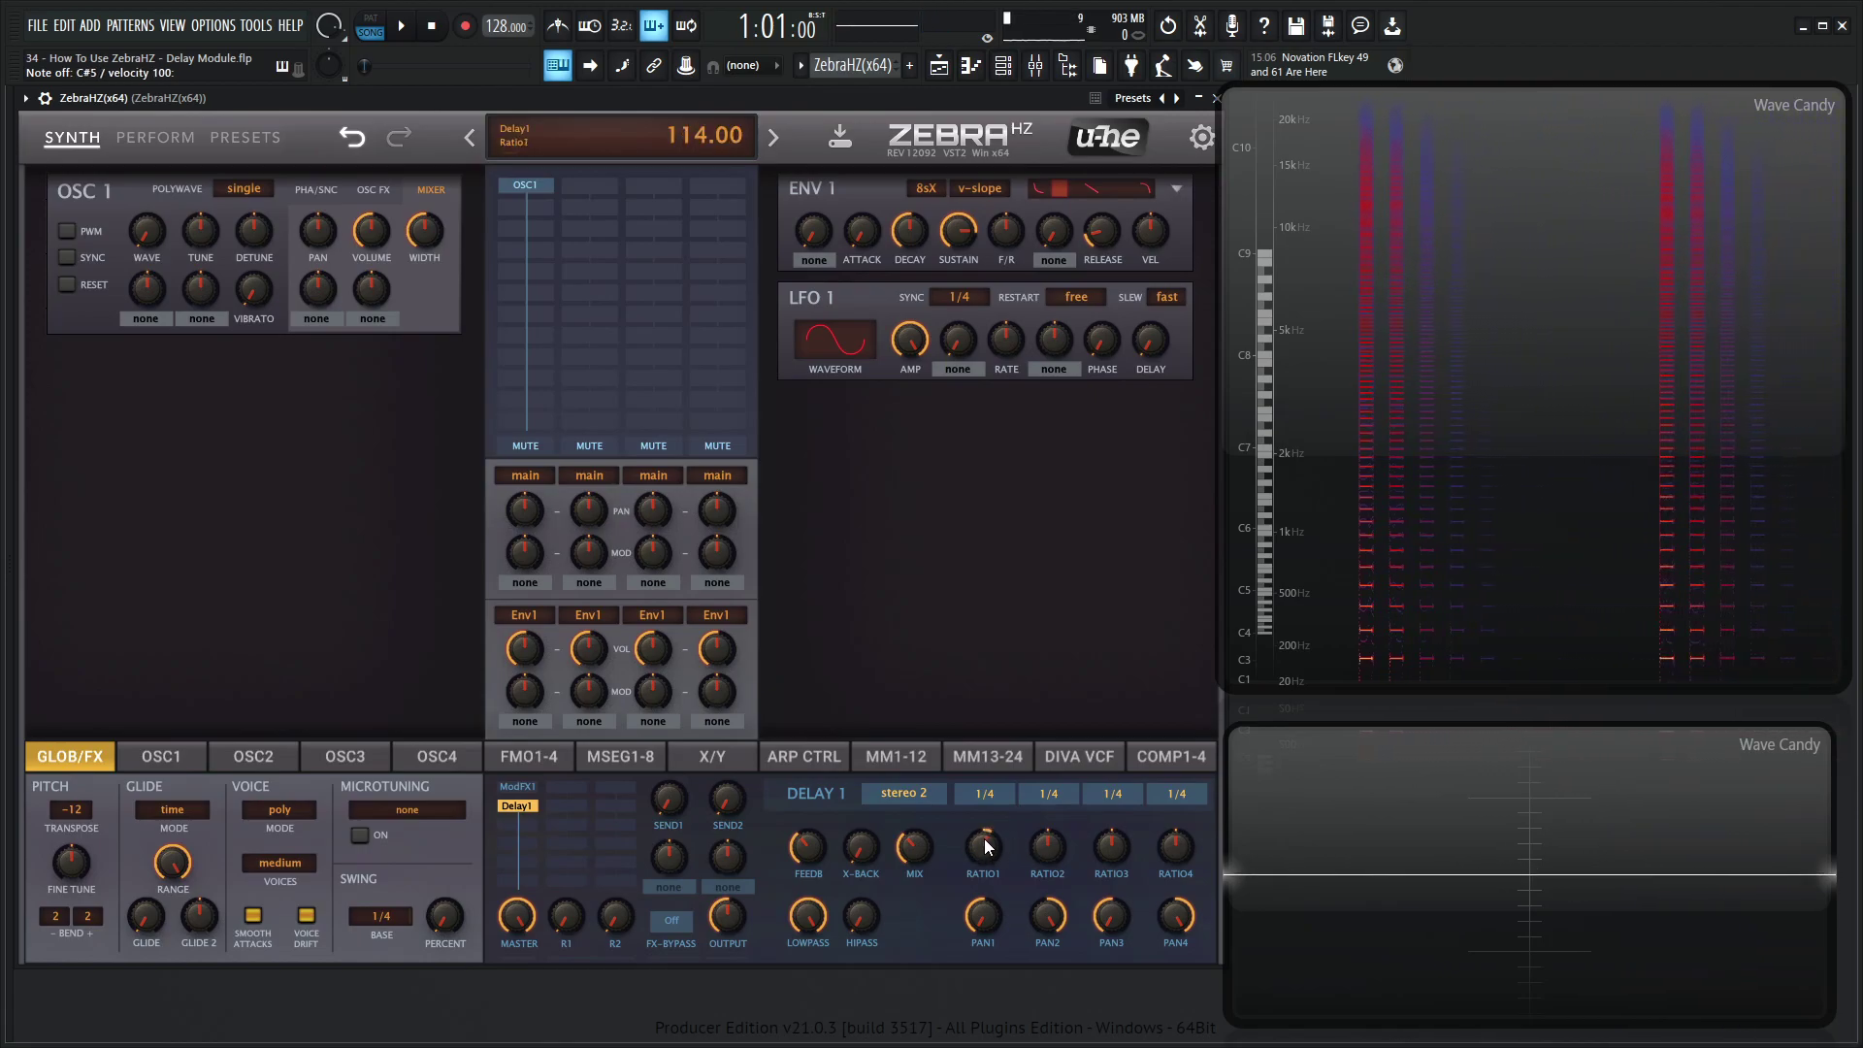
# Step: Audition Ratio1 at values around 106 and 86, then reset it to 100
pyautogui.moveTo(987, 847); pyautogui.dragTo(991, 843)
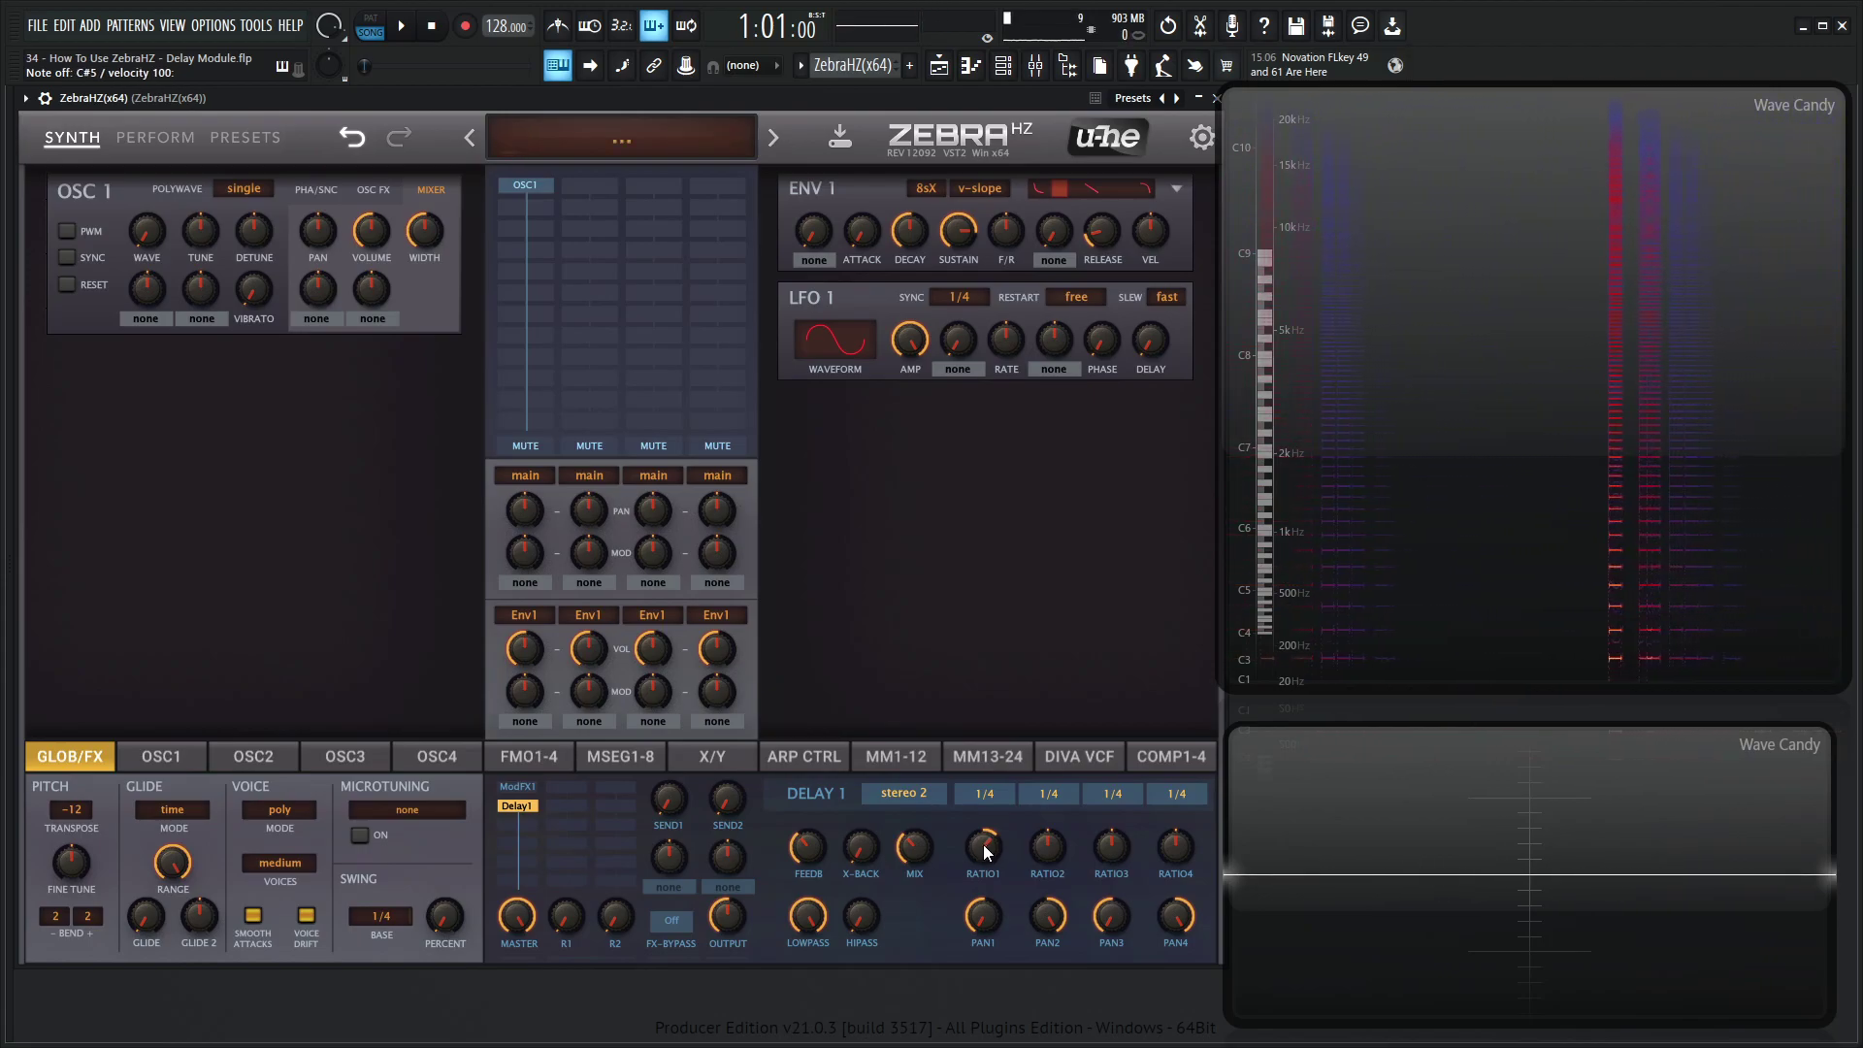
pyautogui.moveTo(986, 852)
pyautogui.mouseDown()
pyautogui.moveTo(980, 881)
pyautogui.moveTo(986, 818)
pyautogui.moveTo(987, 852)
pyautogui.mouseUp()
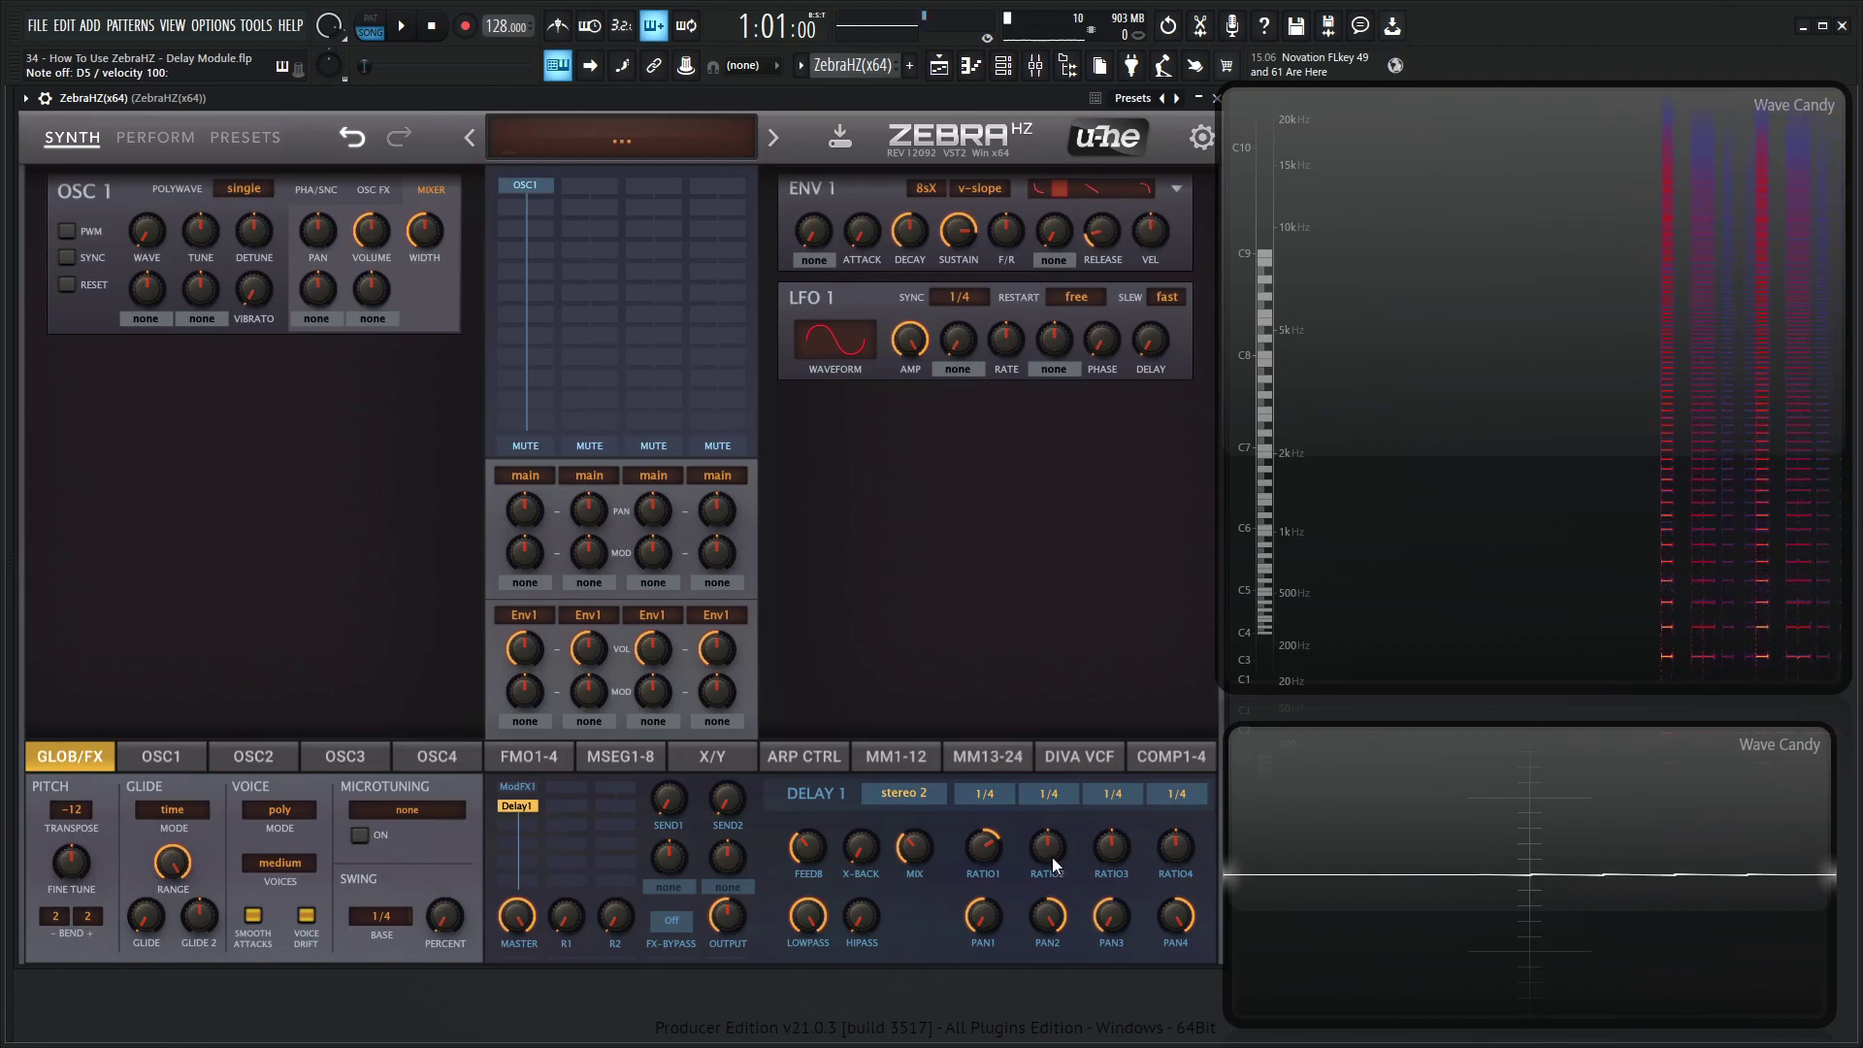
pyautogui.moveTo(986, 850)
pyautogui.mouseDown()
pyautogui.moveTo(982, 878)
pyautogui.moveTo(988, 846)
pyautogui.mouseUp()
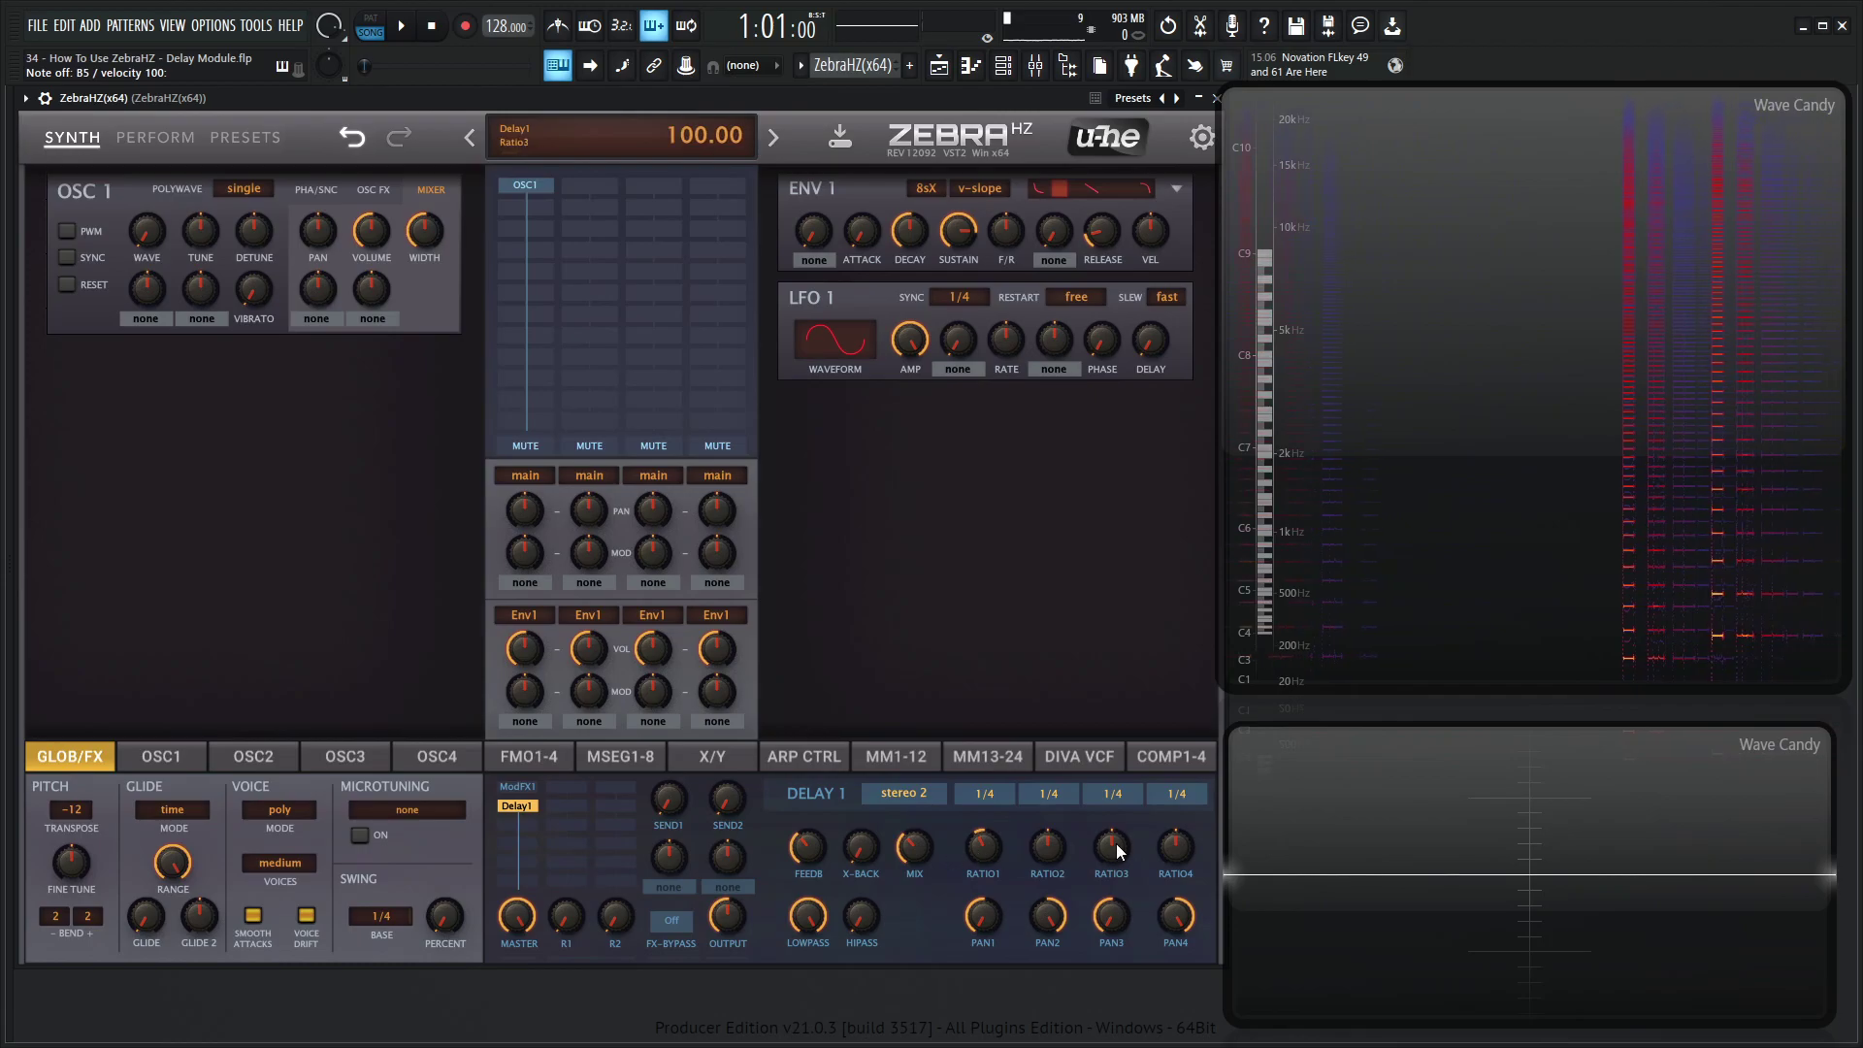
pyautogui.moveTo(1168, 851)
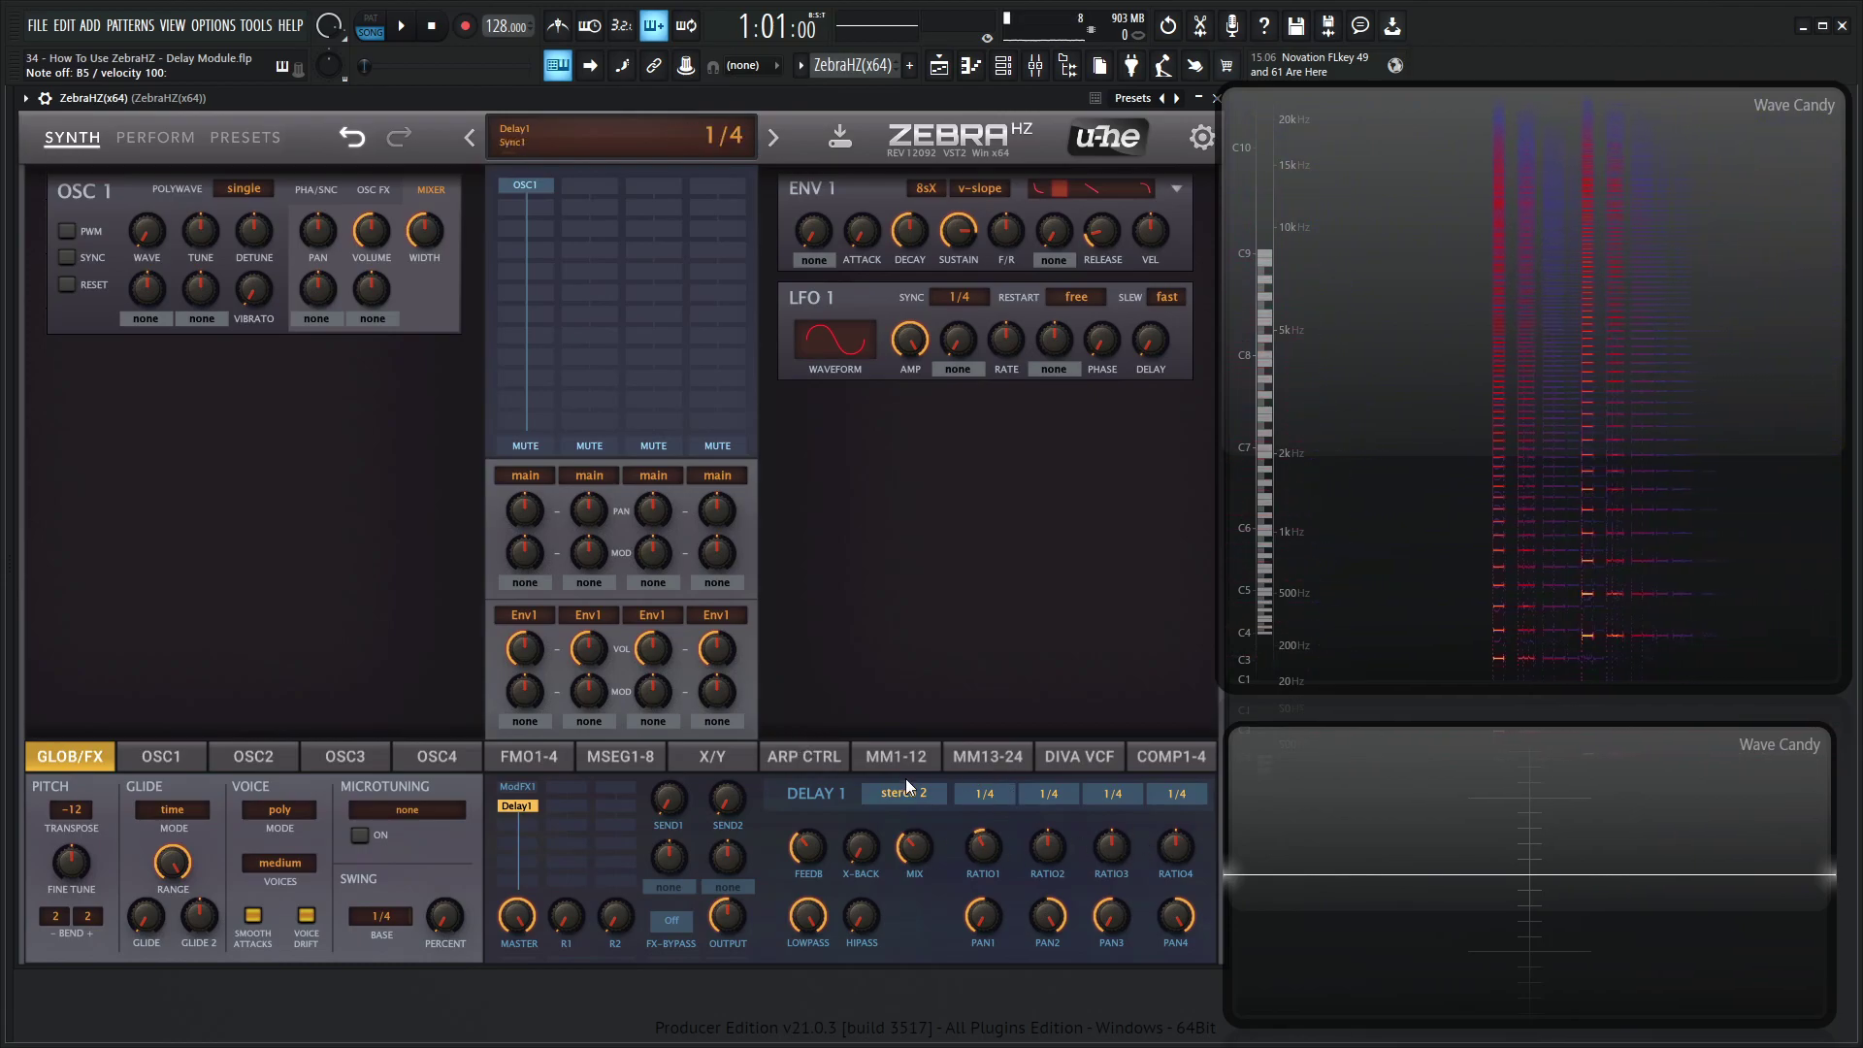
pyautogui.moveTo(986, 848)
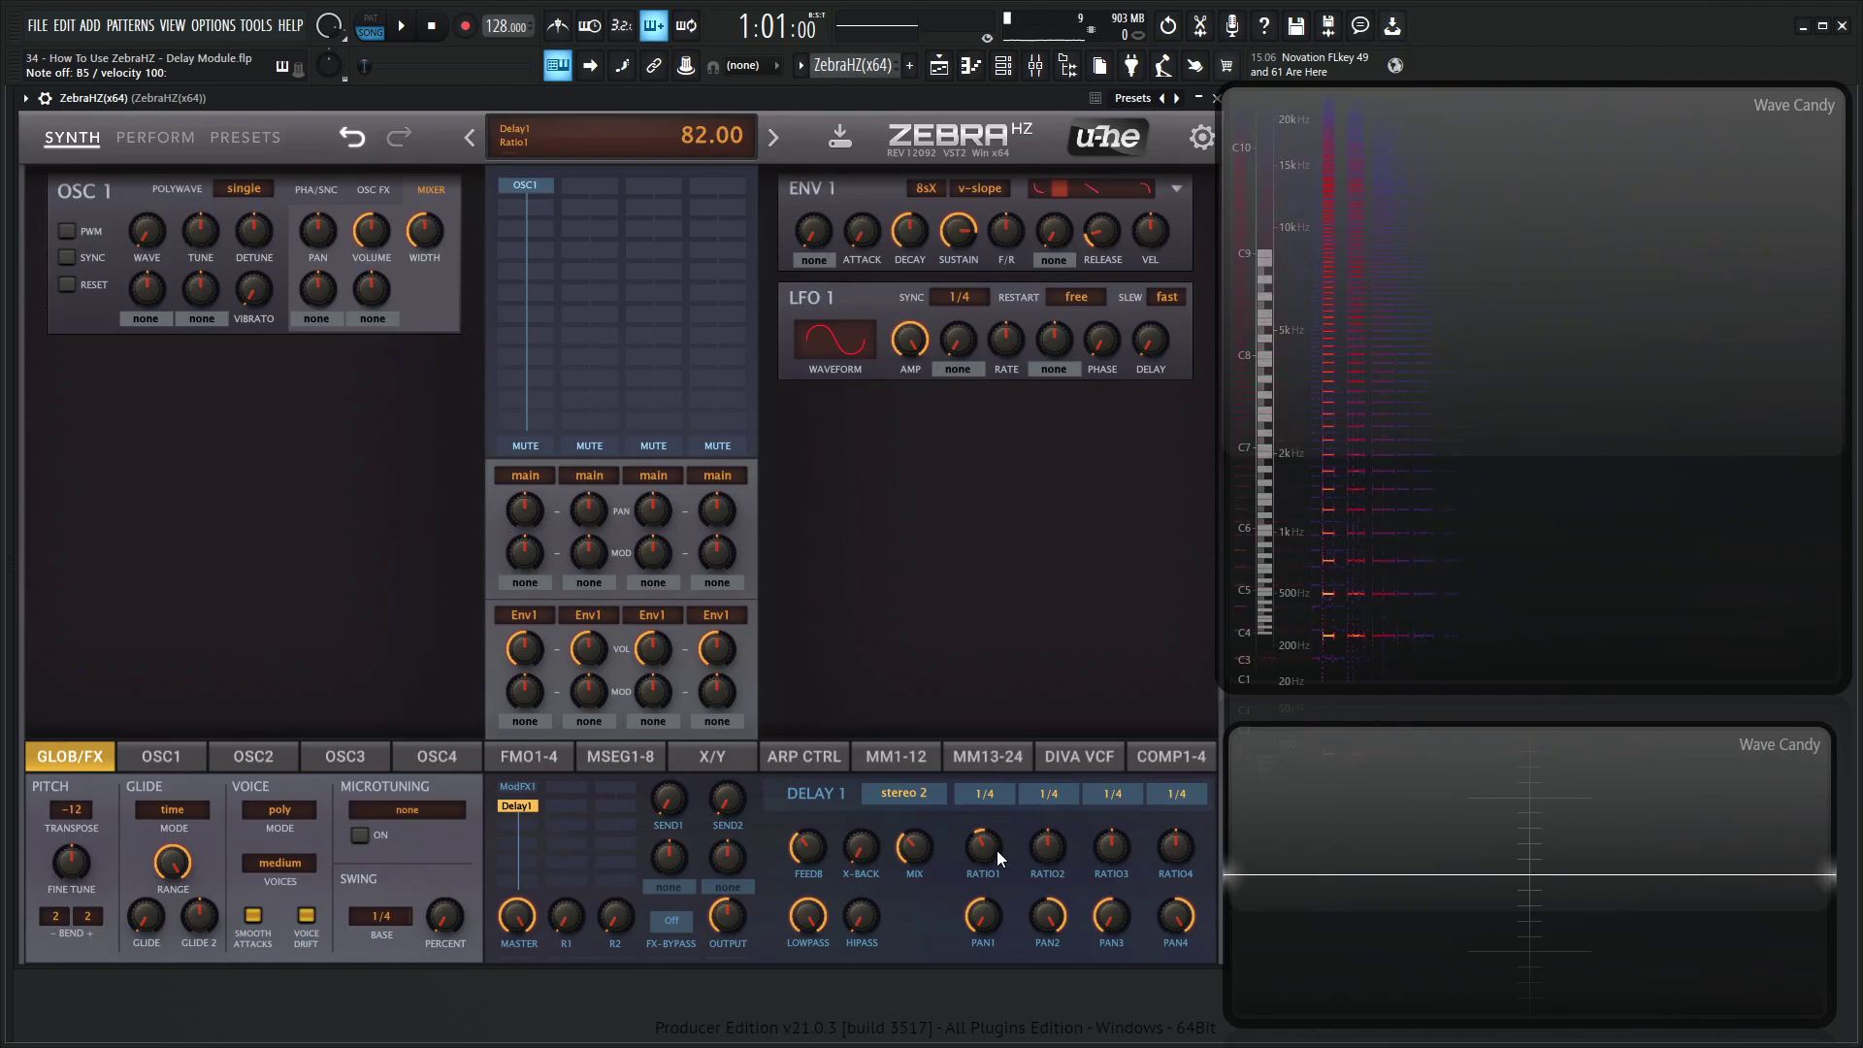
pyautogui.doubleClick(989, 851)
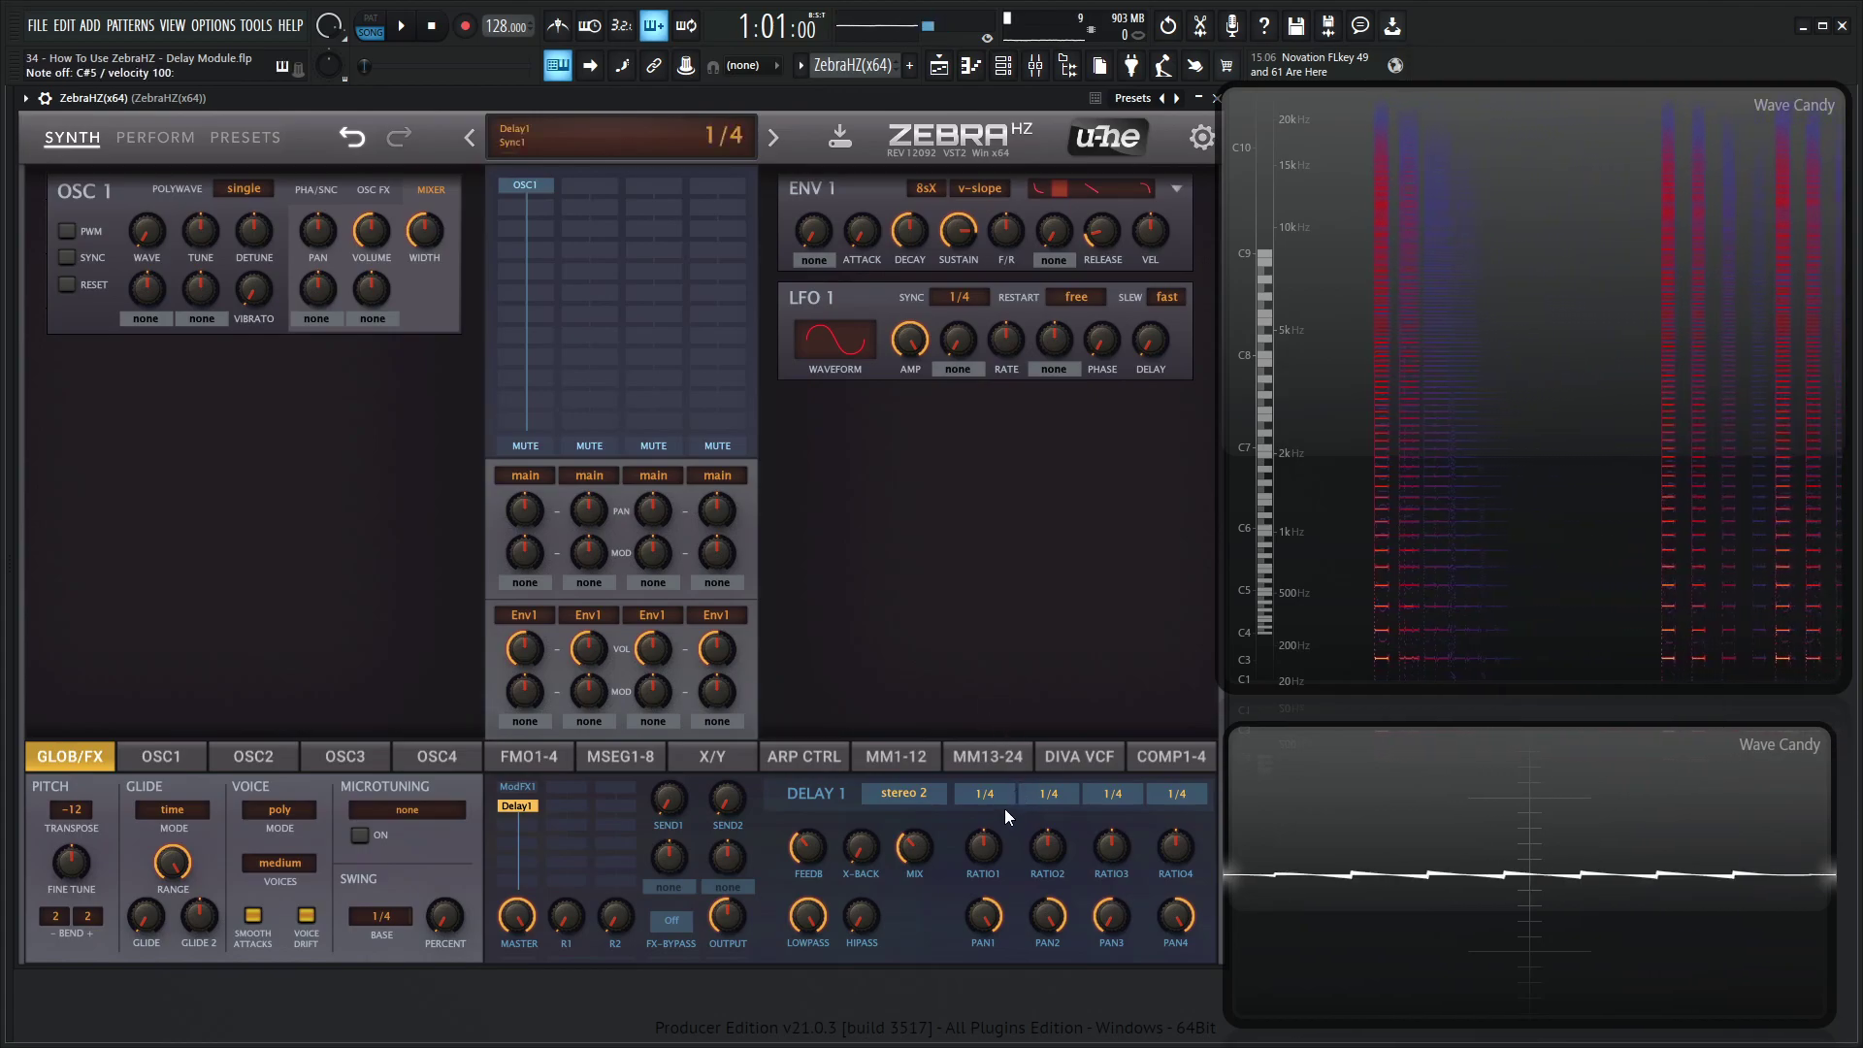
pyautogui.moveTo(983, 900); pyautogui.dragTo(990, 908)
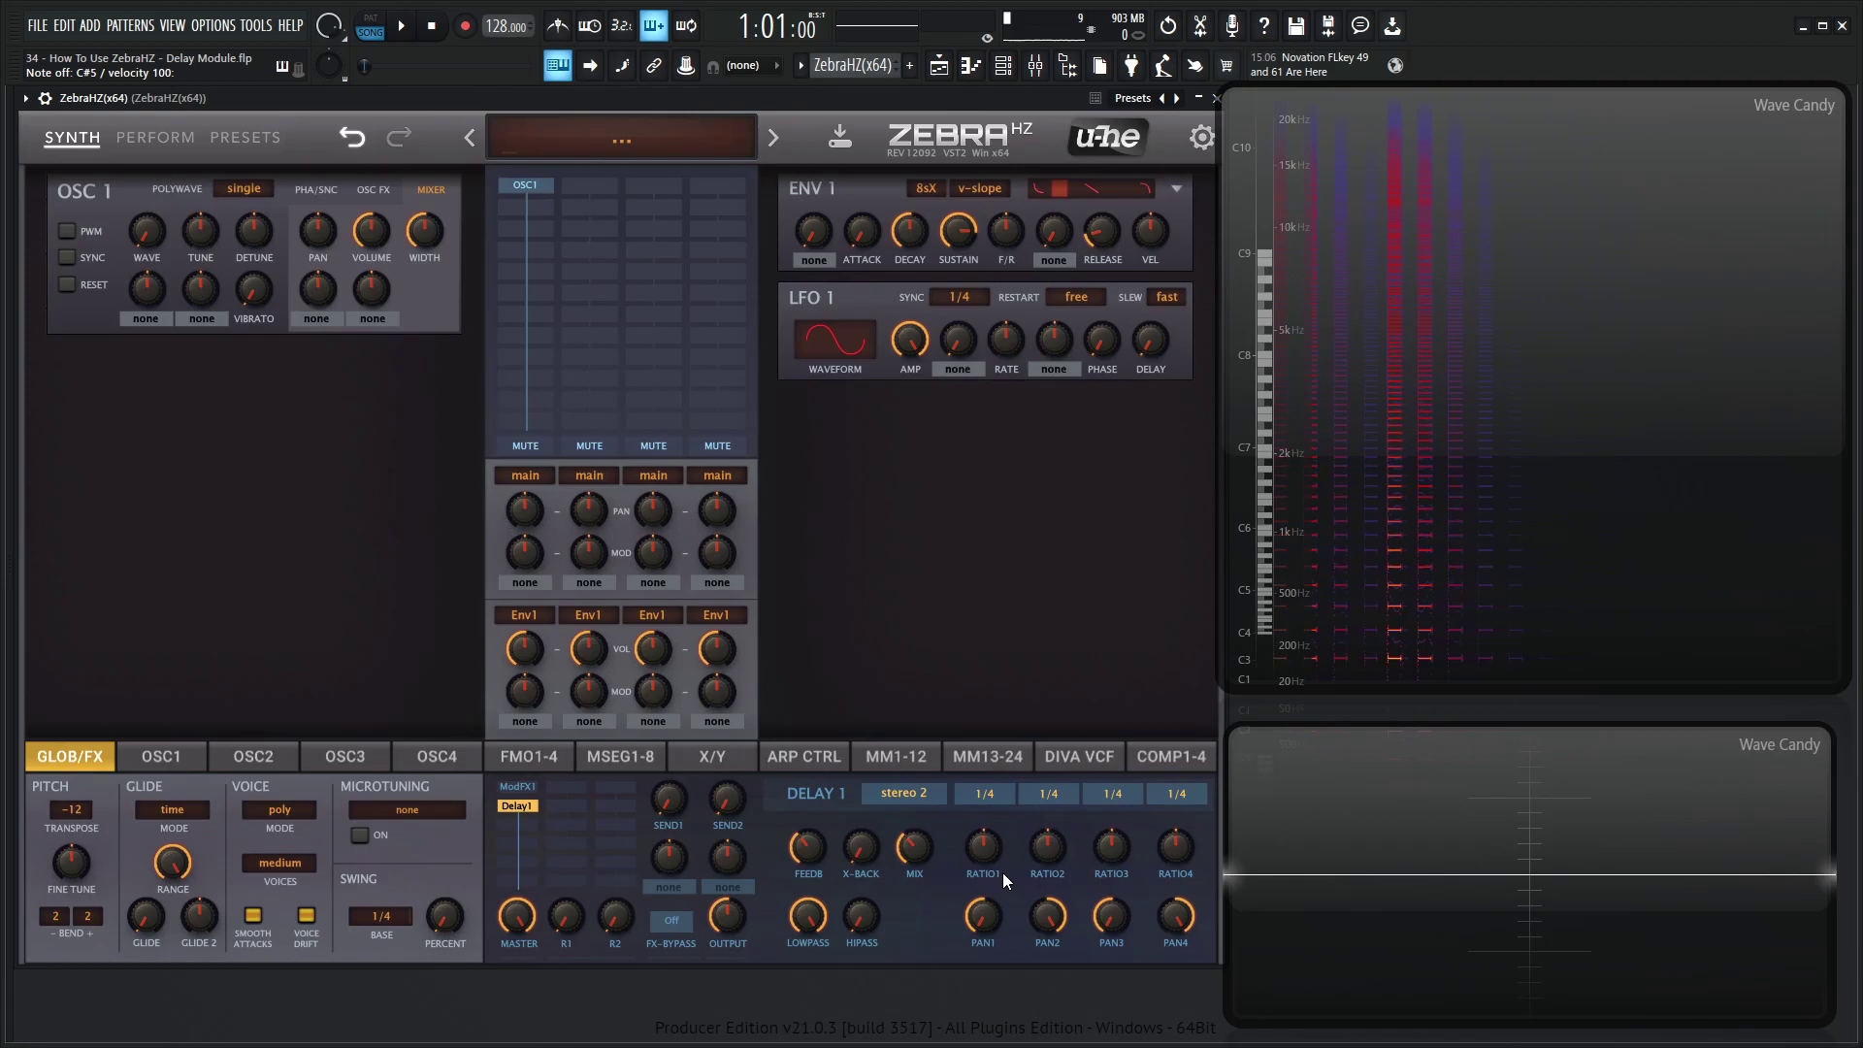
# Step: Switch Delay 1 to serial 2 mode, then back to stereo 2
pyautogui.click(912, 795)
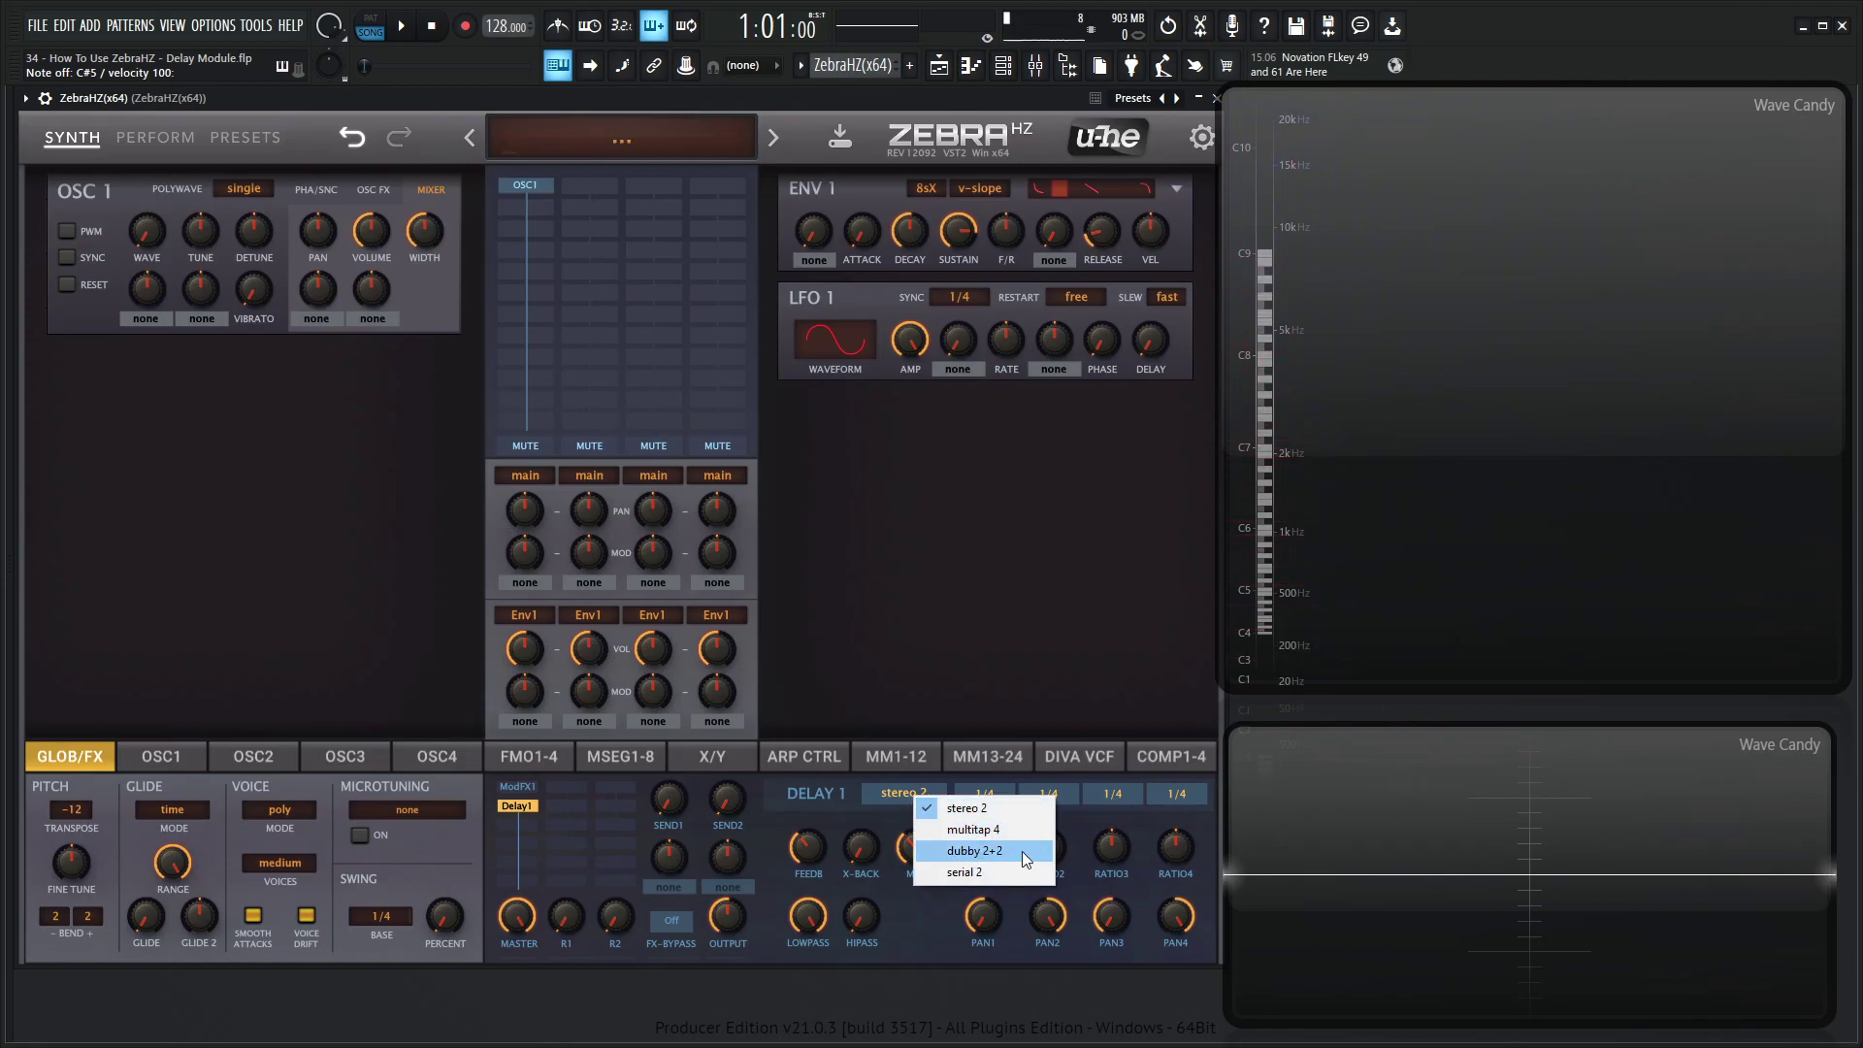
pyautogui.click(997, 872)
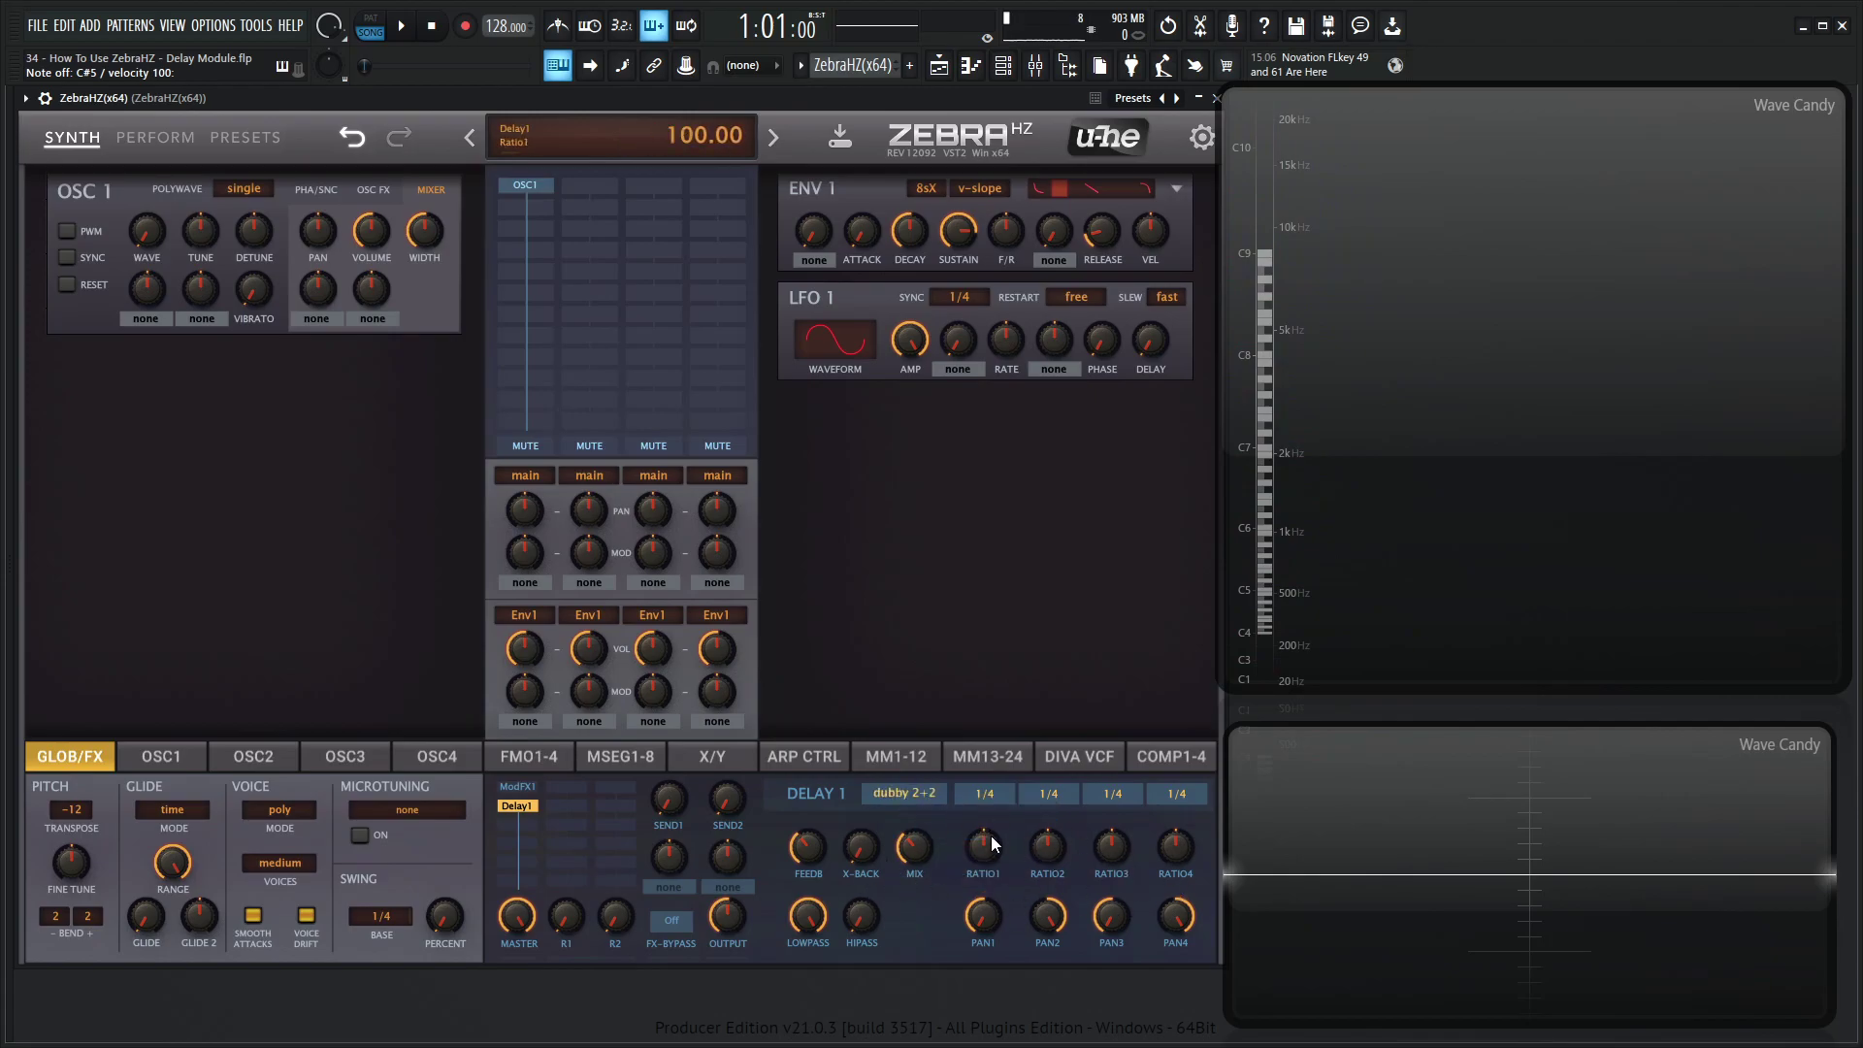
pyautogui.click(929, 803)
pyautogui.click(969, 809)
# Step: Try Delay 1 in dubby 2+2 and serial 2 modes, ending on stereo 2
pyautogui.scroll(-1, 912, 790)
pyautogui.click(922, 795)
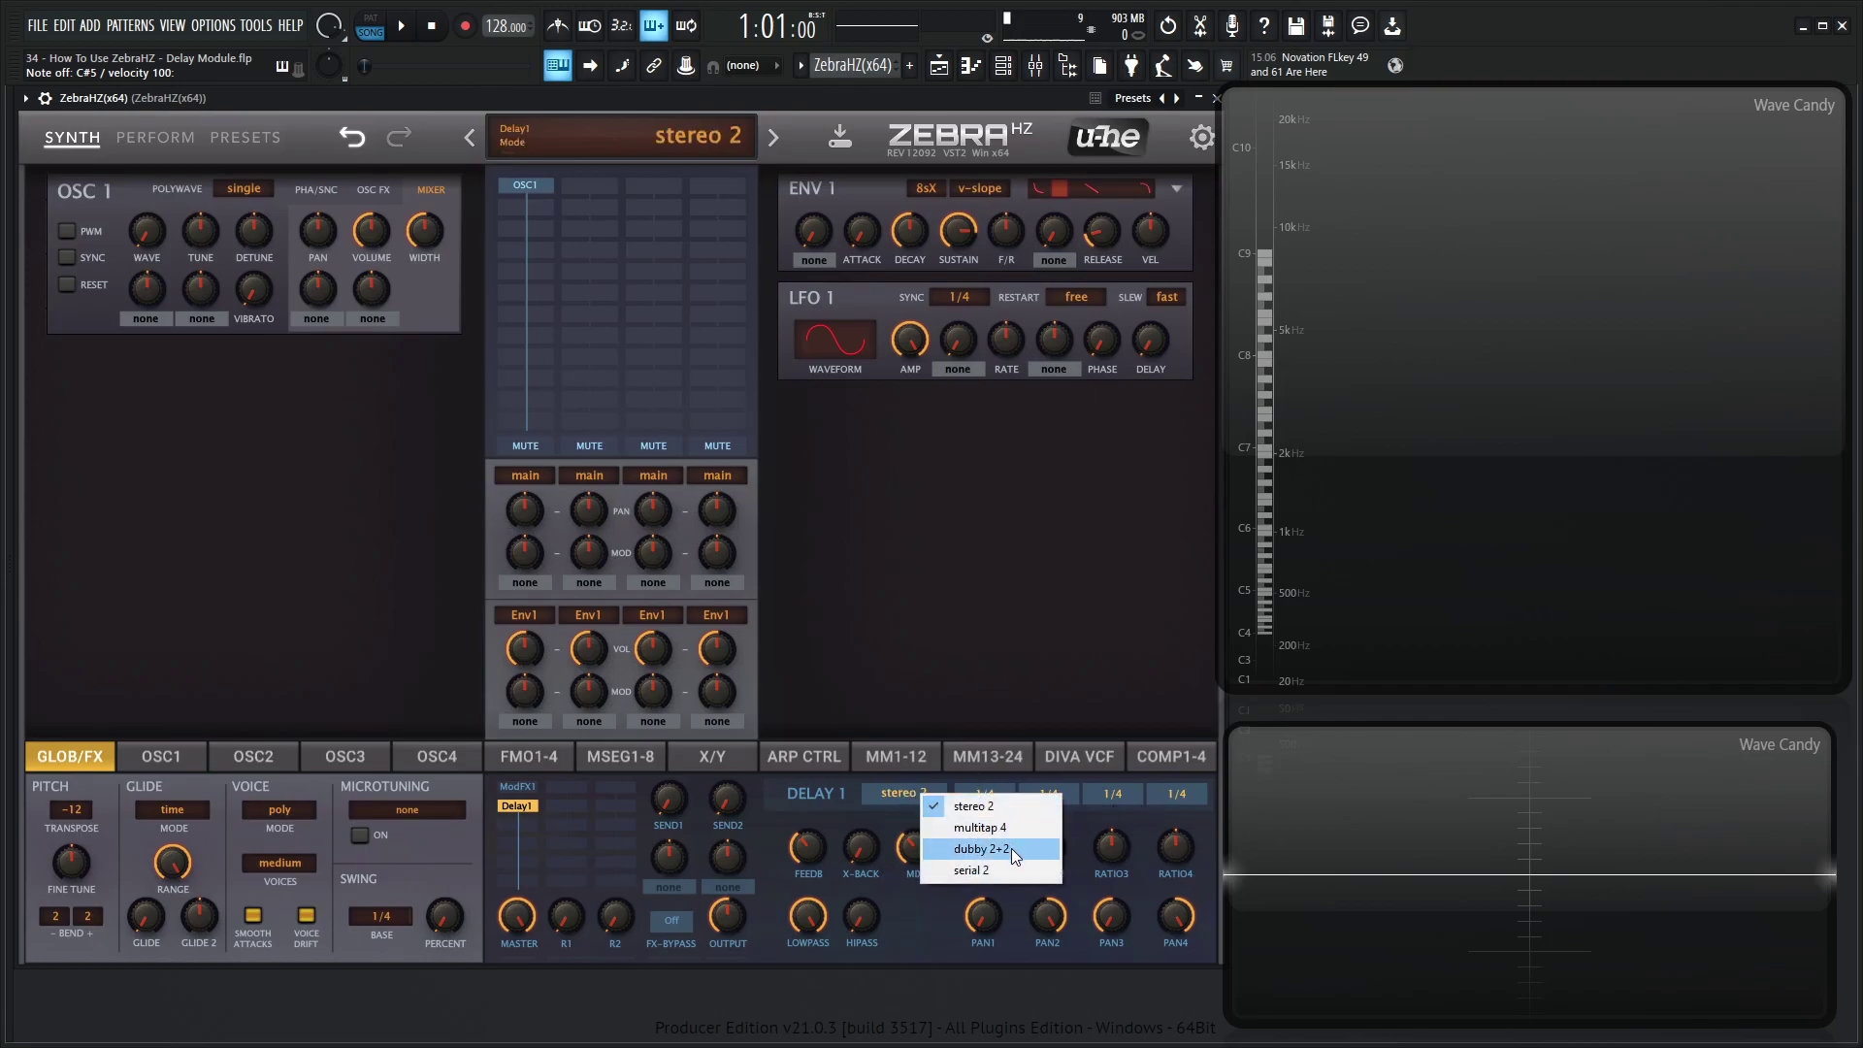
pyautogui.click(1011, 848)
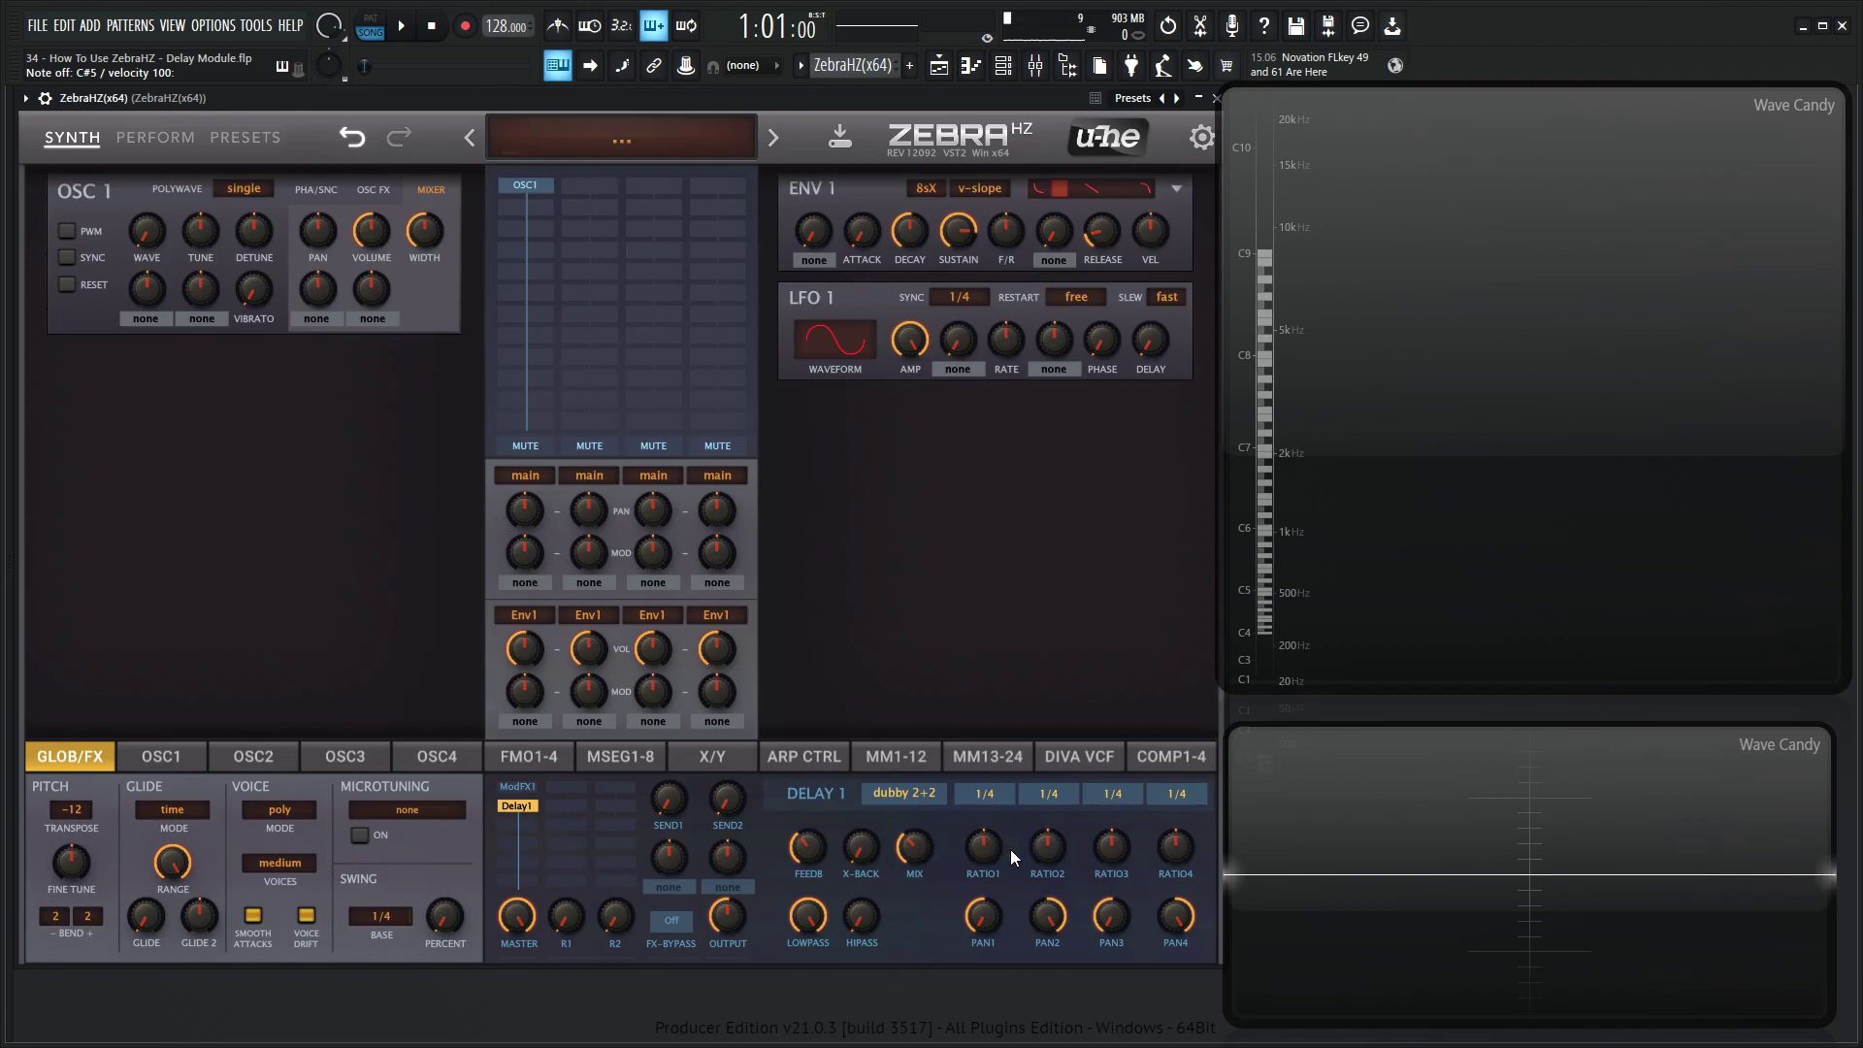
pyautogui.click(918, 797)
pyautogui.click(982, 873)
pyautogui.click(915, 798)
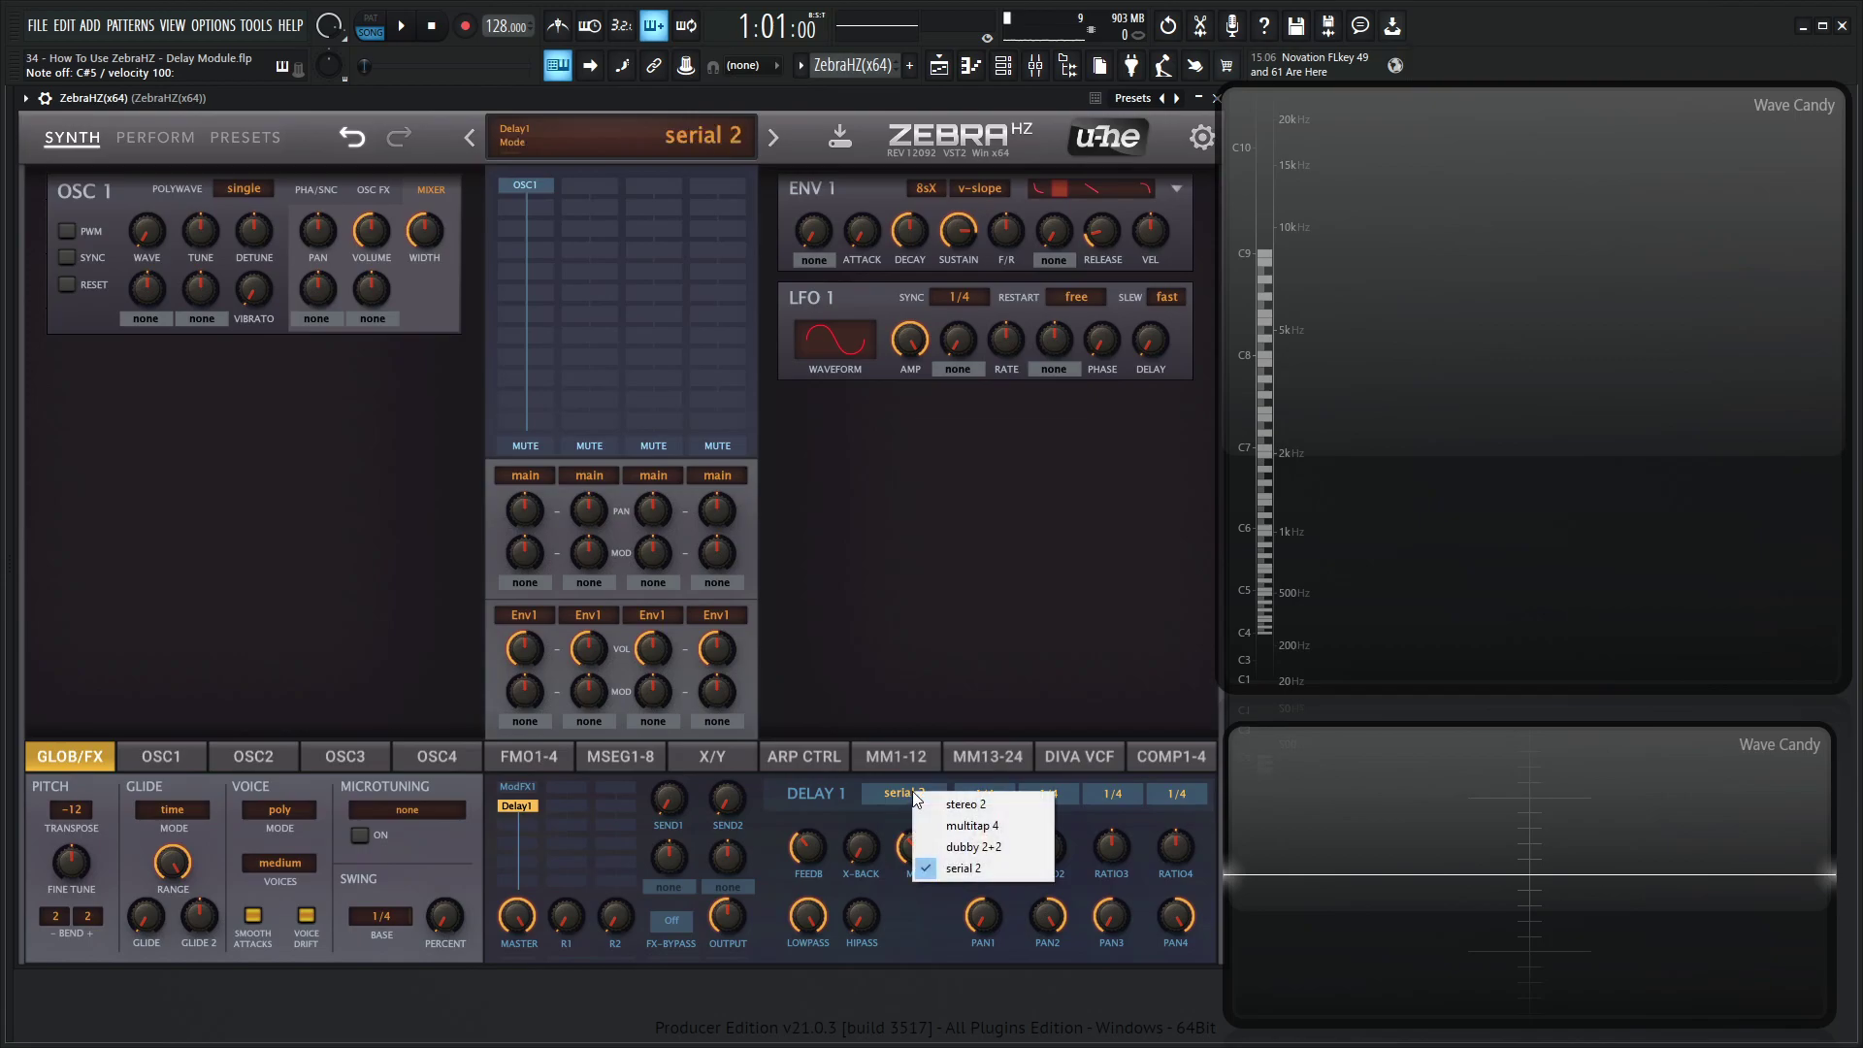
pyautogui.click(1016, 804)
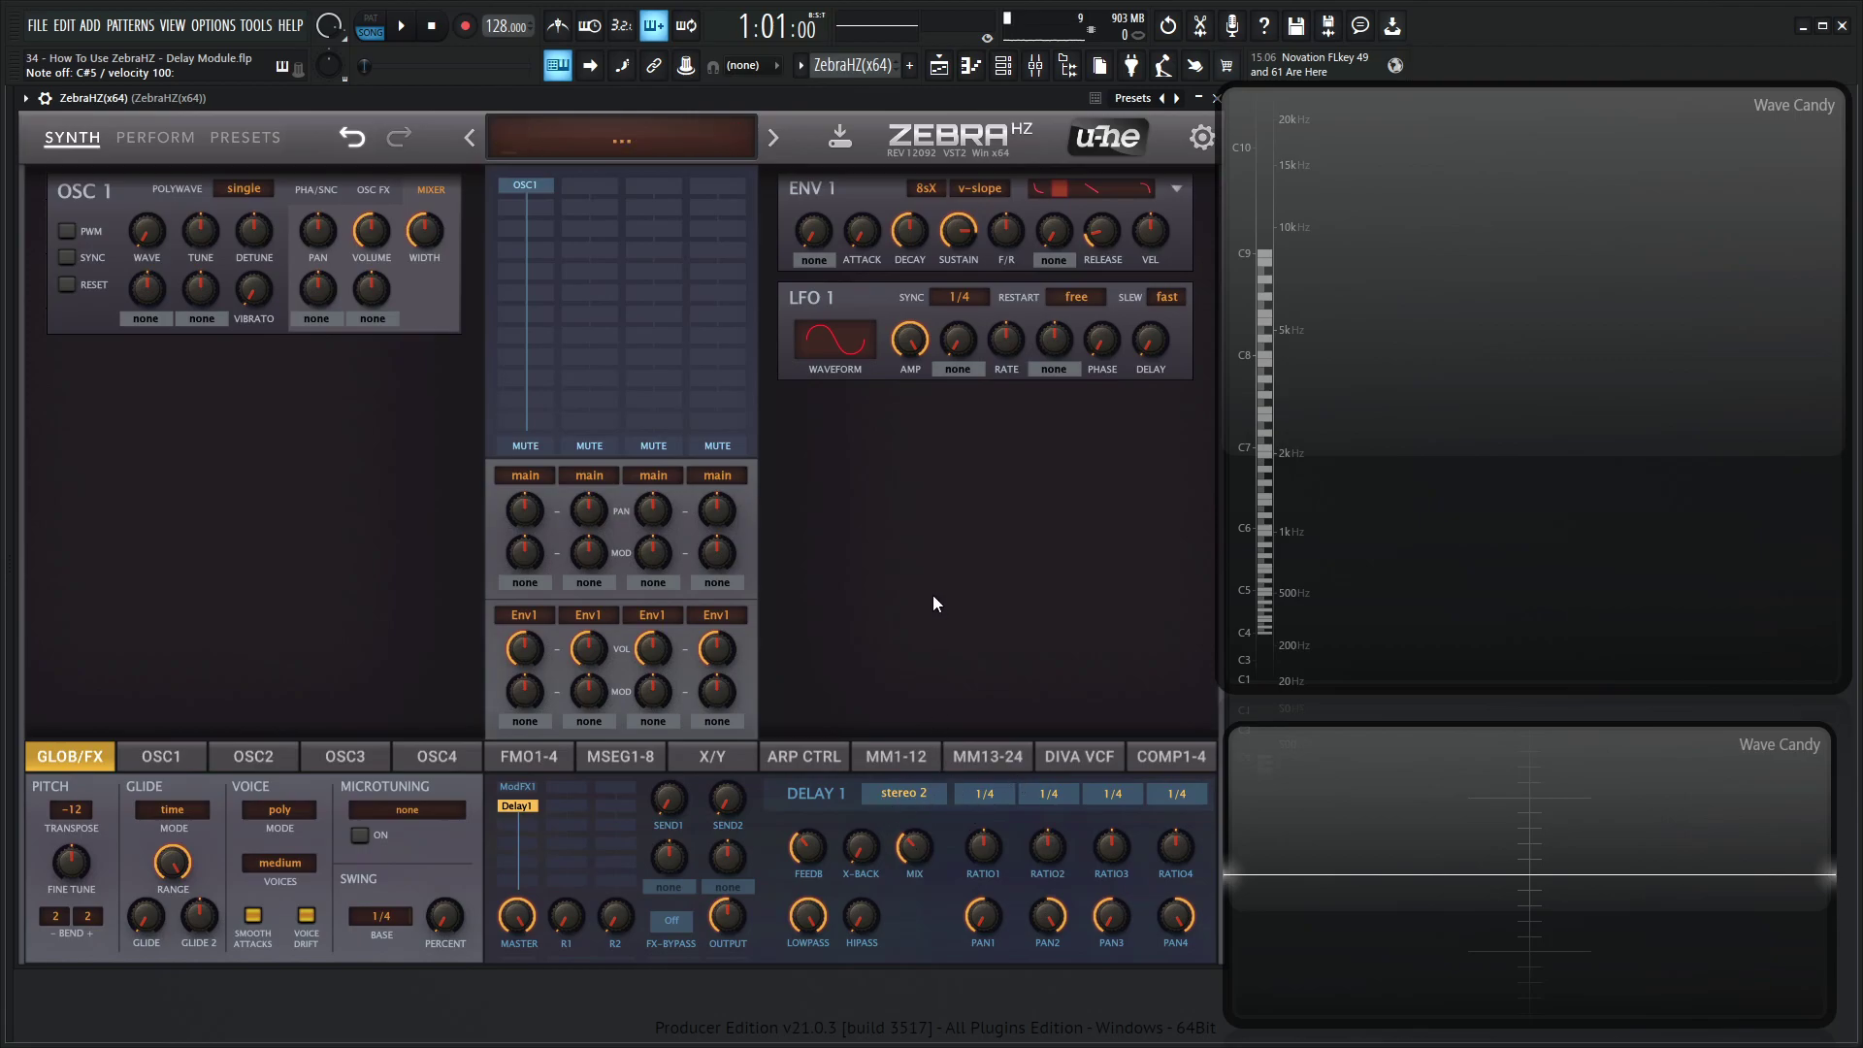
# Step: Open 'Zebra Delay Flow 1 - Stereo 2.png' in Photos from the window switcher
pyautogui.hotkey('alt', 'Tab')
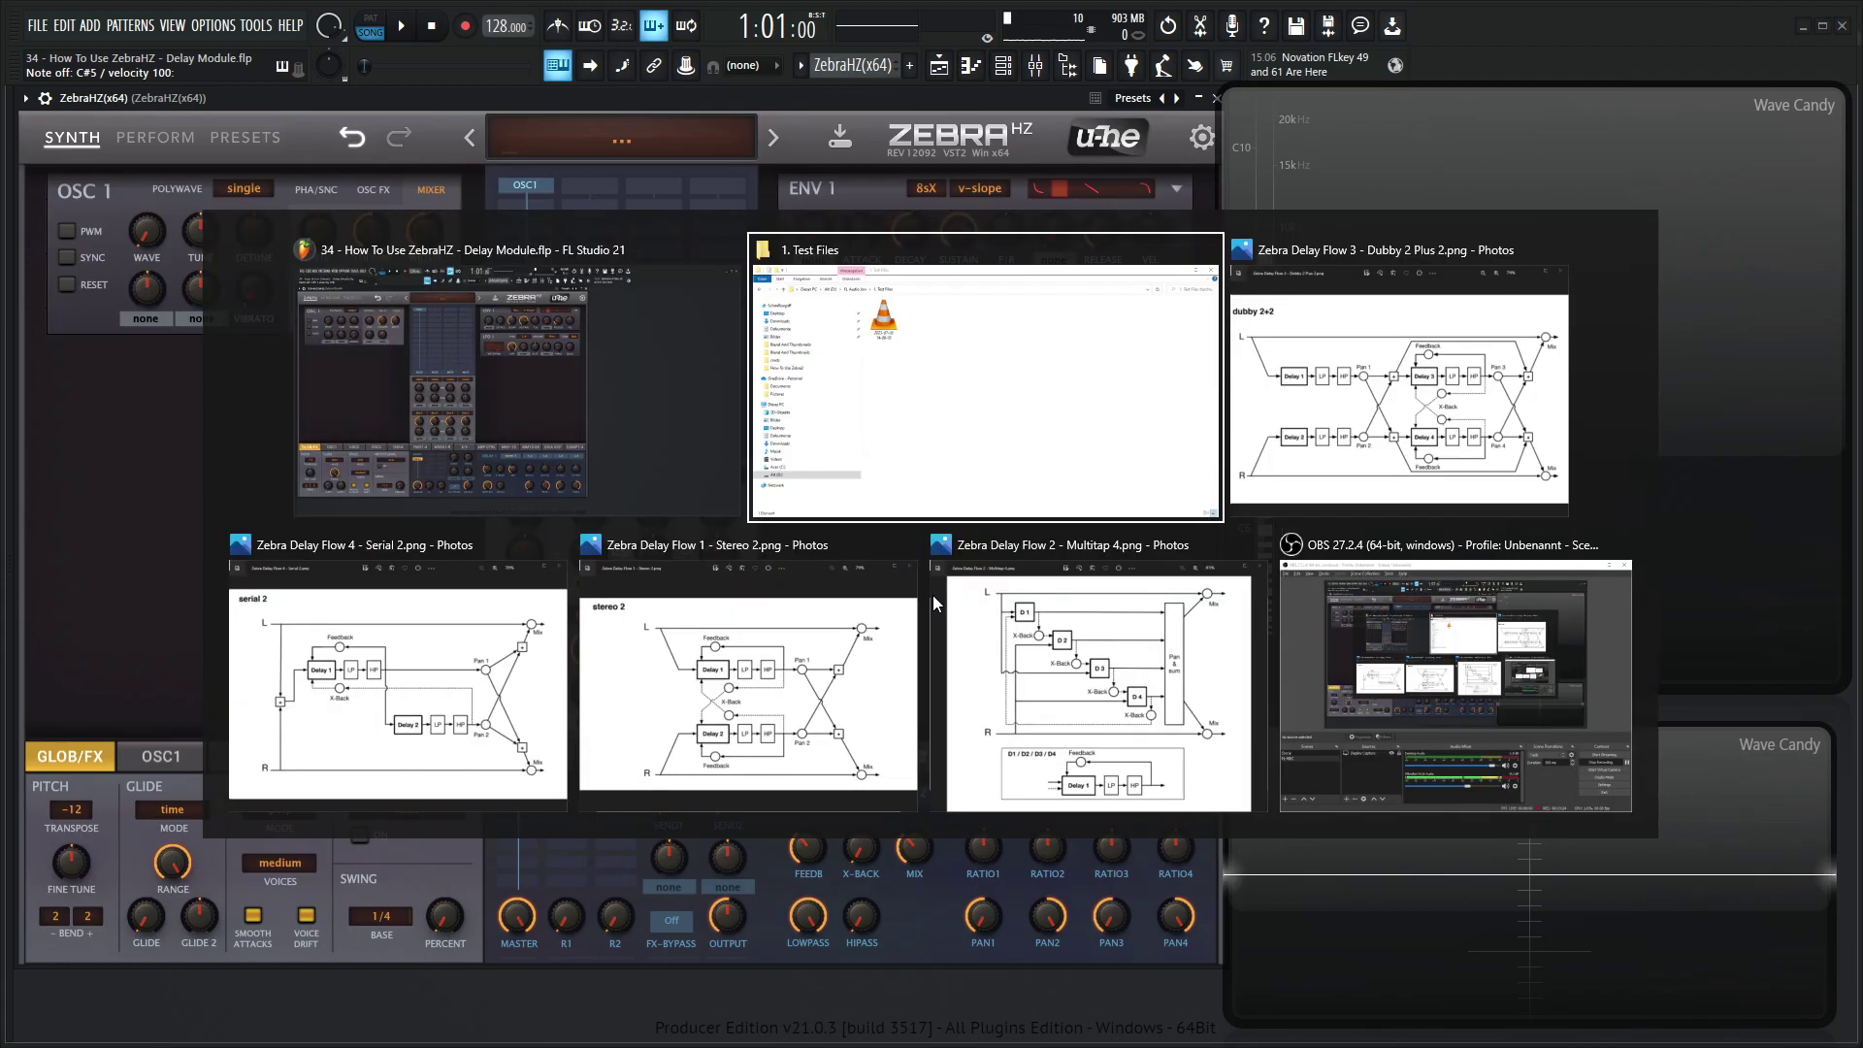
pyautogui.click(771, 650)
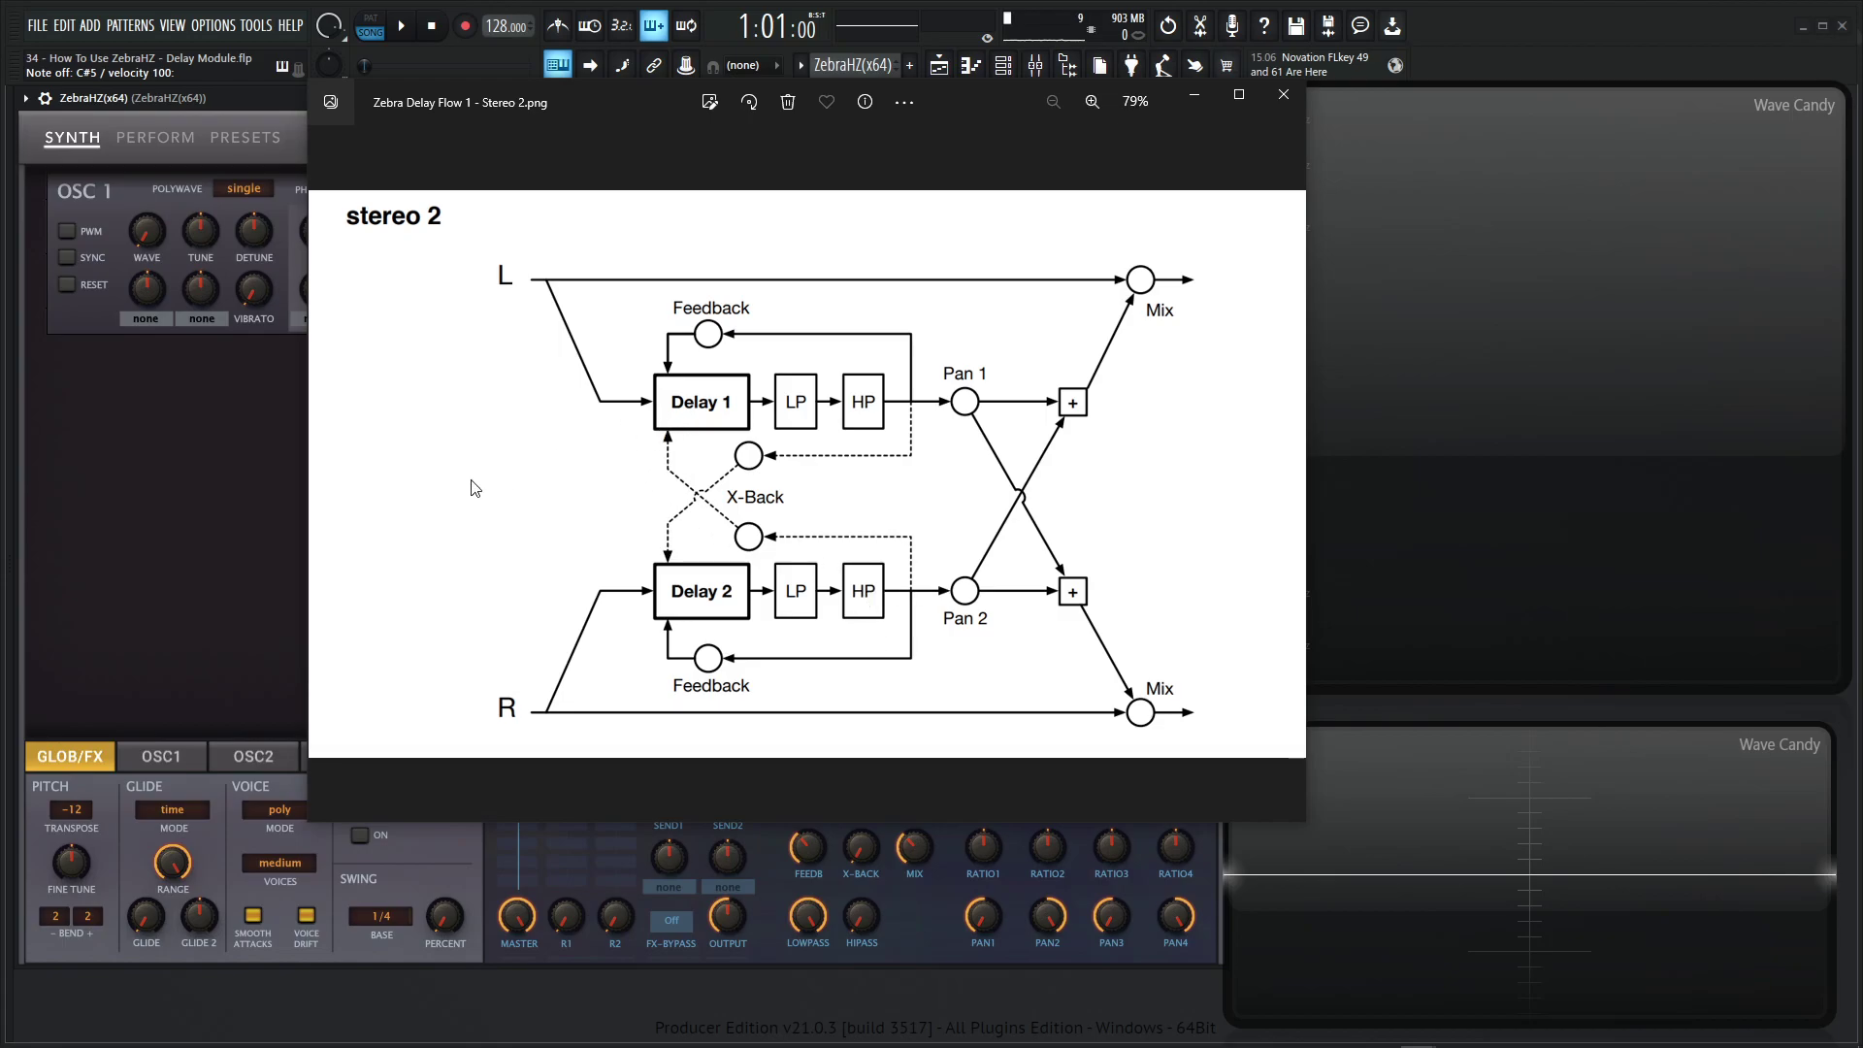
# Step: Return to Zebra HZ and pan OSC1 hard left to -100
pyautogui.click(216, 510)
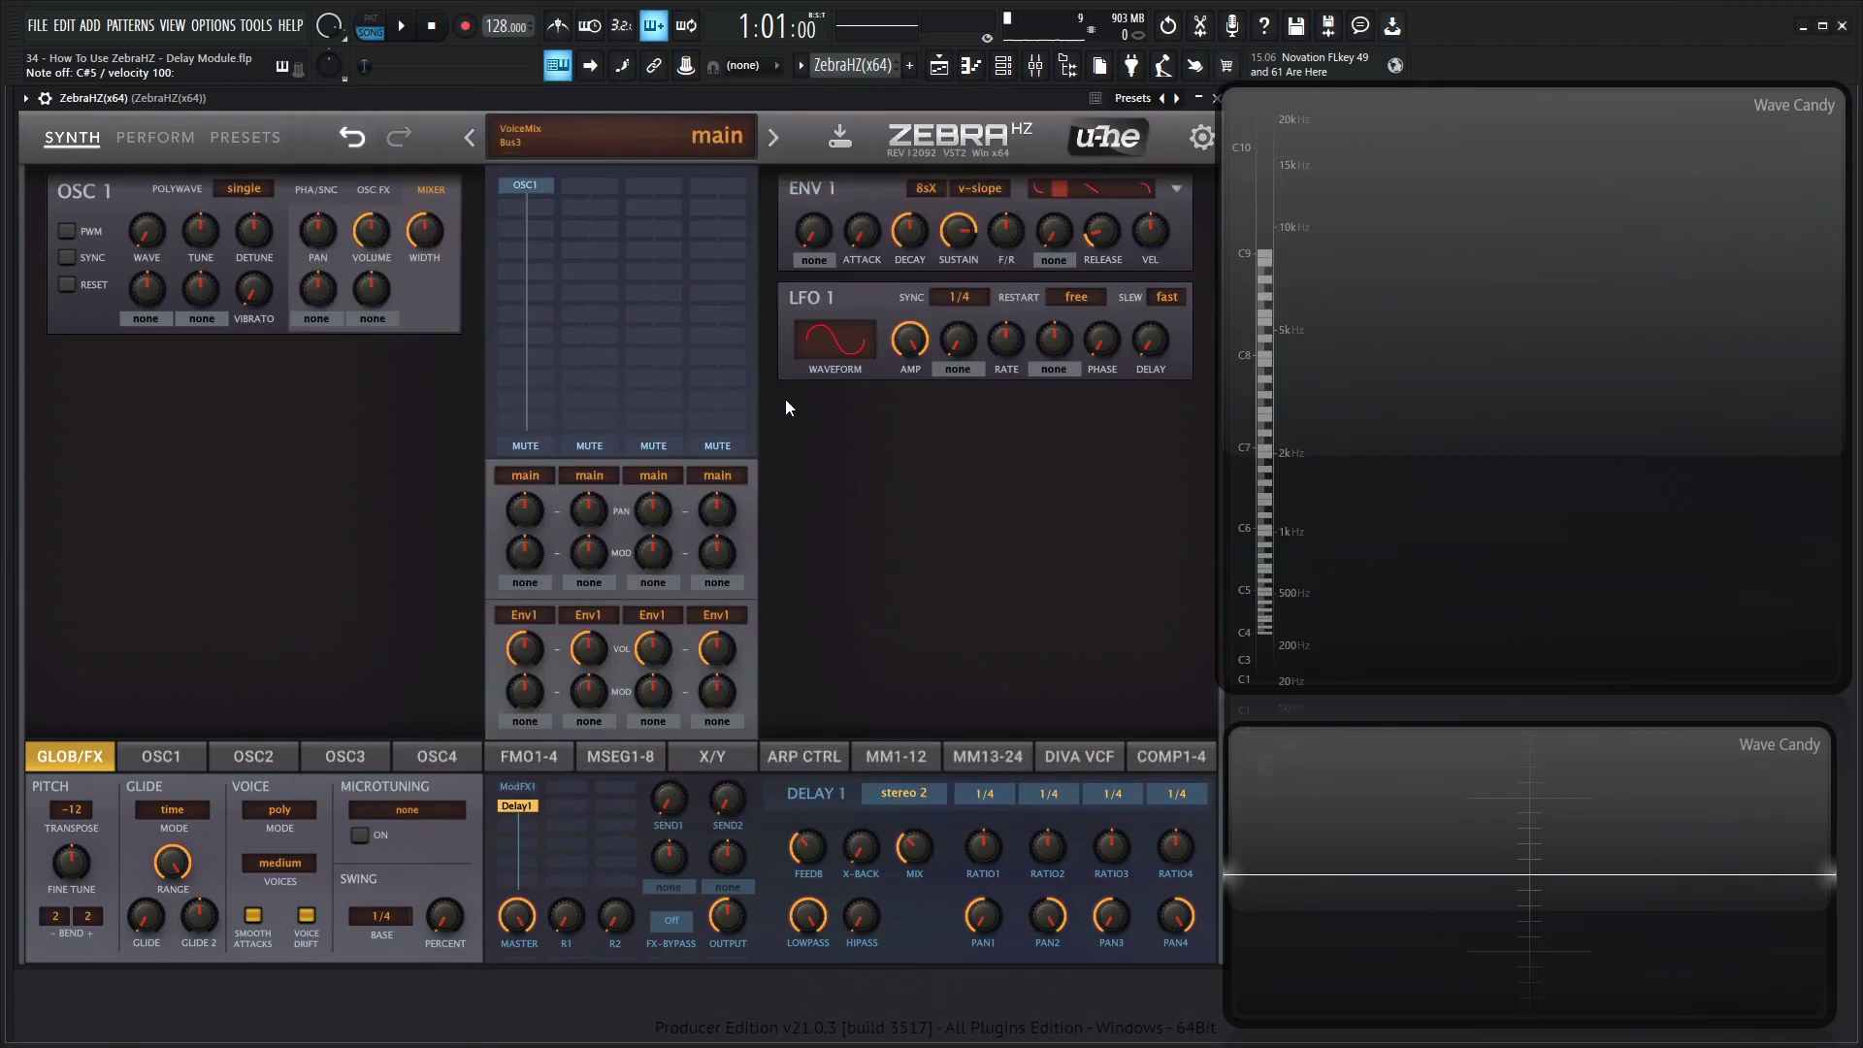
pyautogui.rightClick(609, 132)
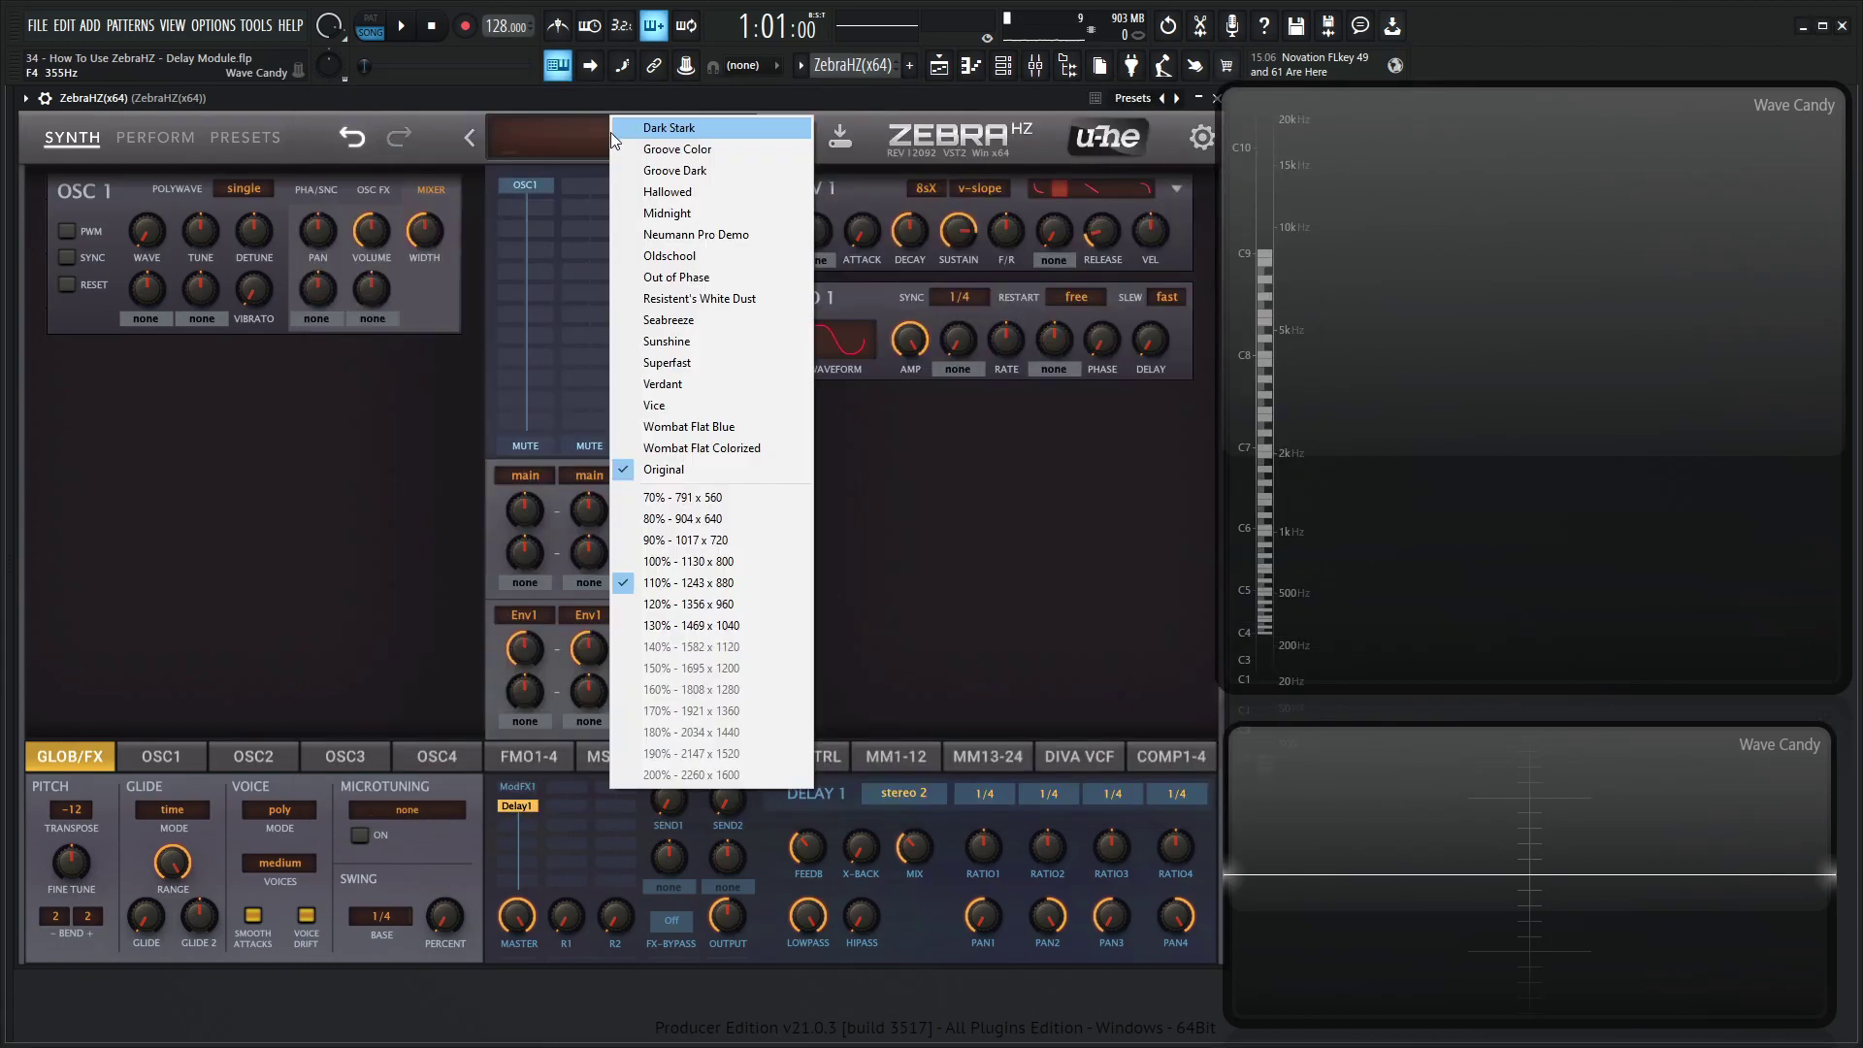
pyautogui.click(609, 132)
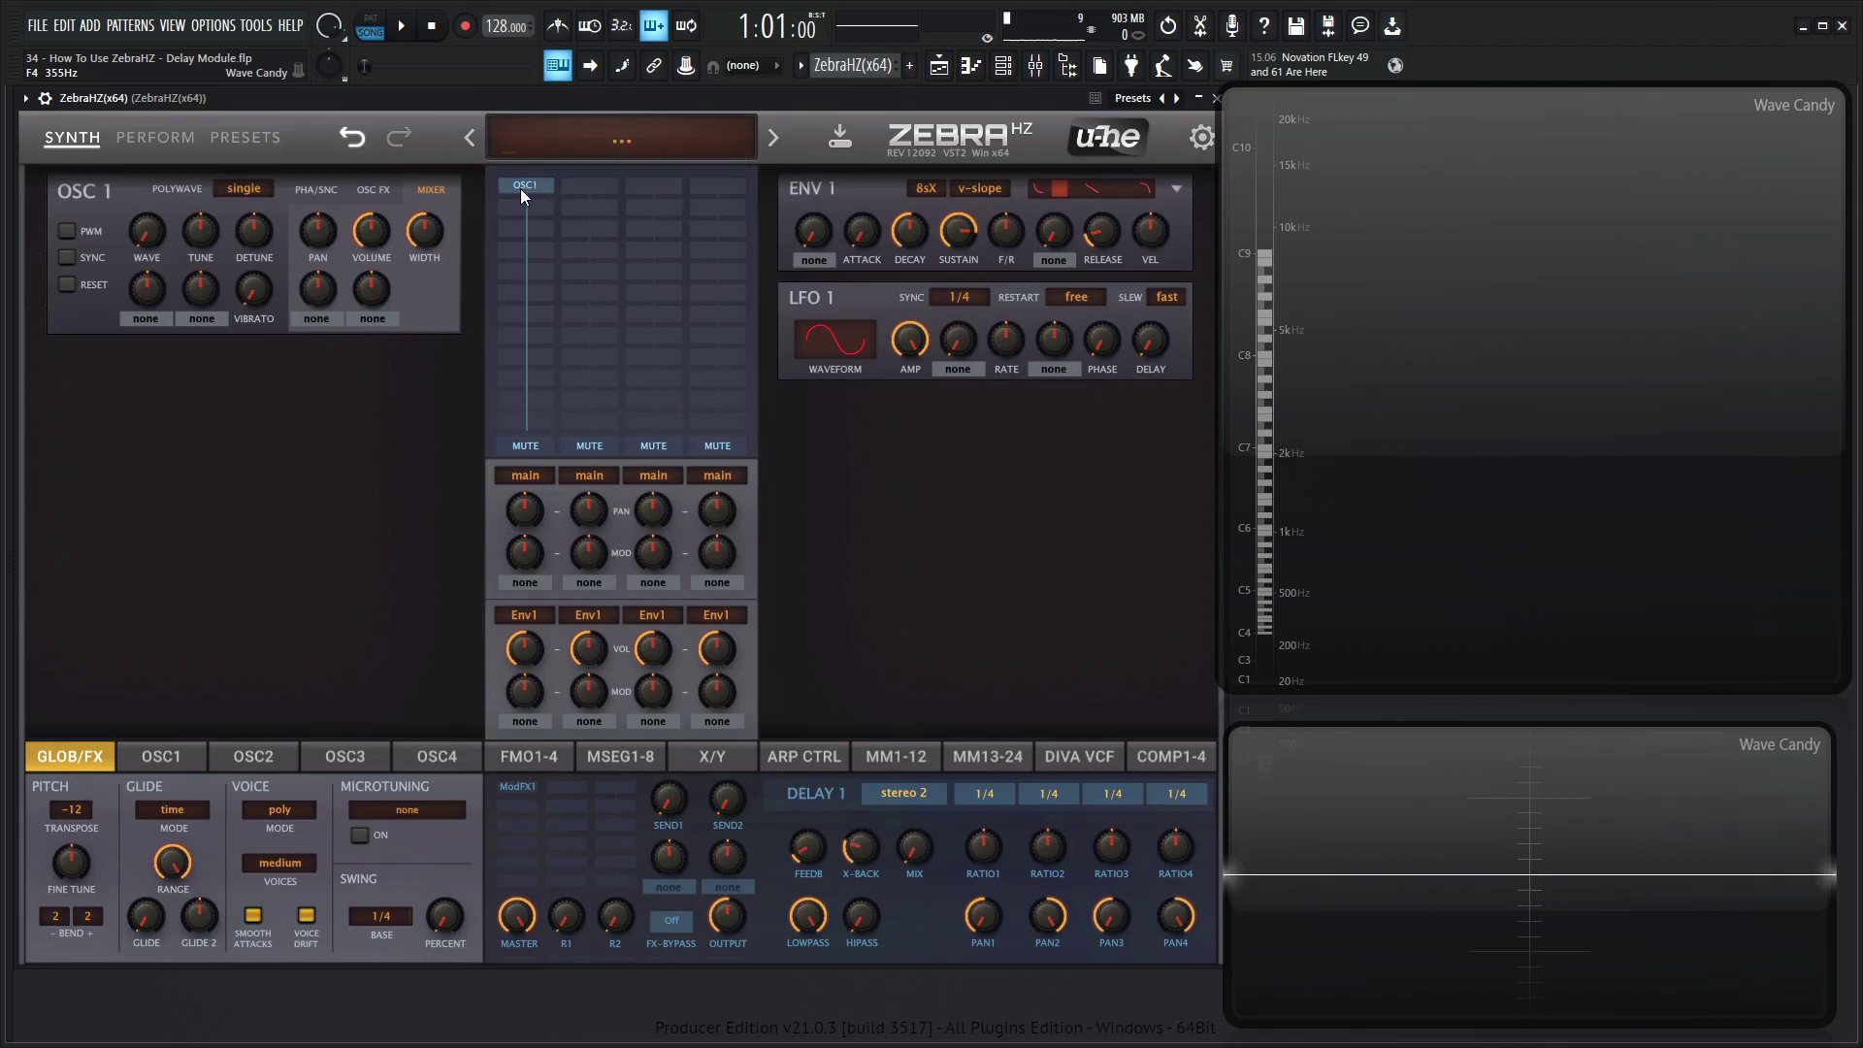
pyautogui.moveTo(318, 233); pyautogui.dragTo(314, 466)
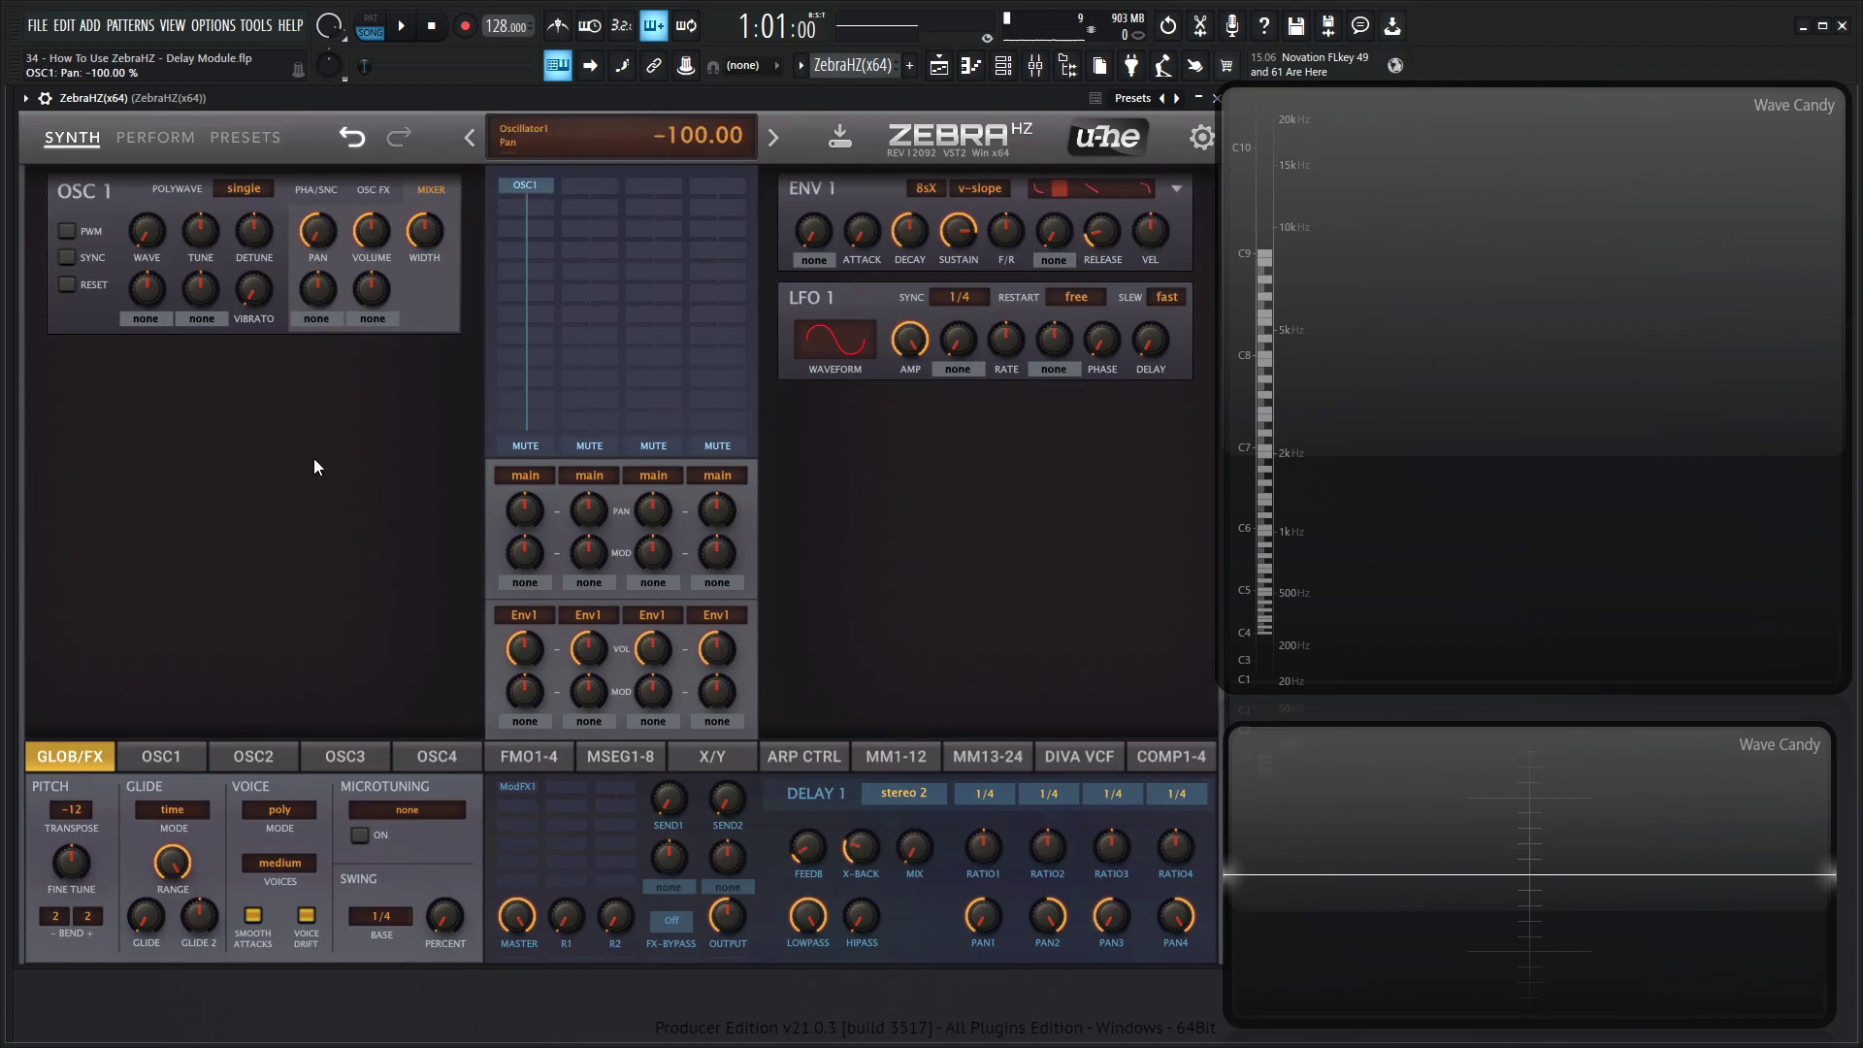
# Step: Add OSC2 below OSC1 and load the Sine Tree preset into it
pyautogui.click(539, 206)
pyautogui.click(605, 178)
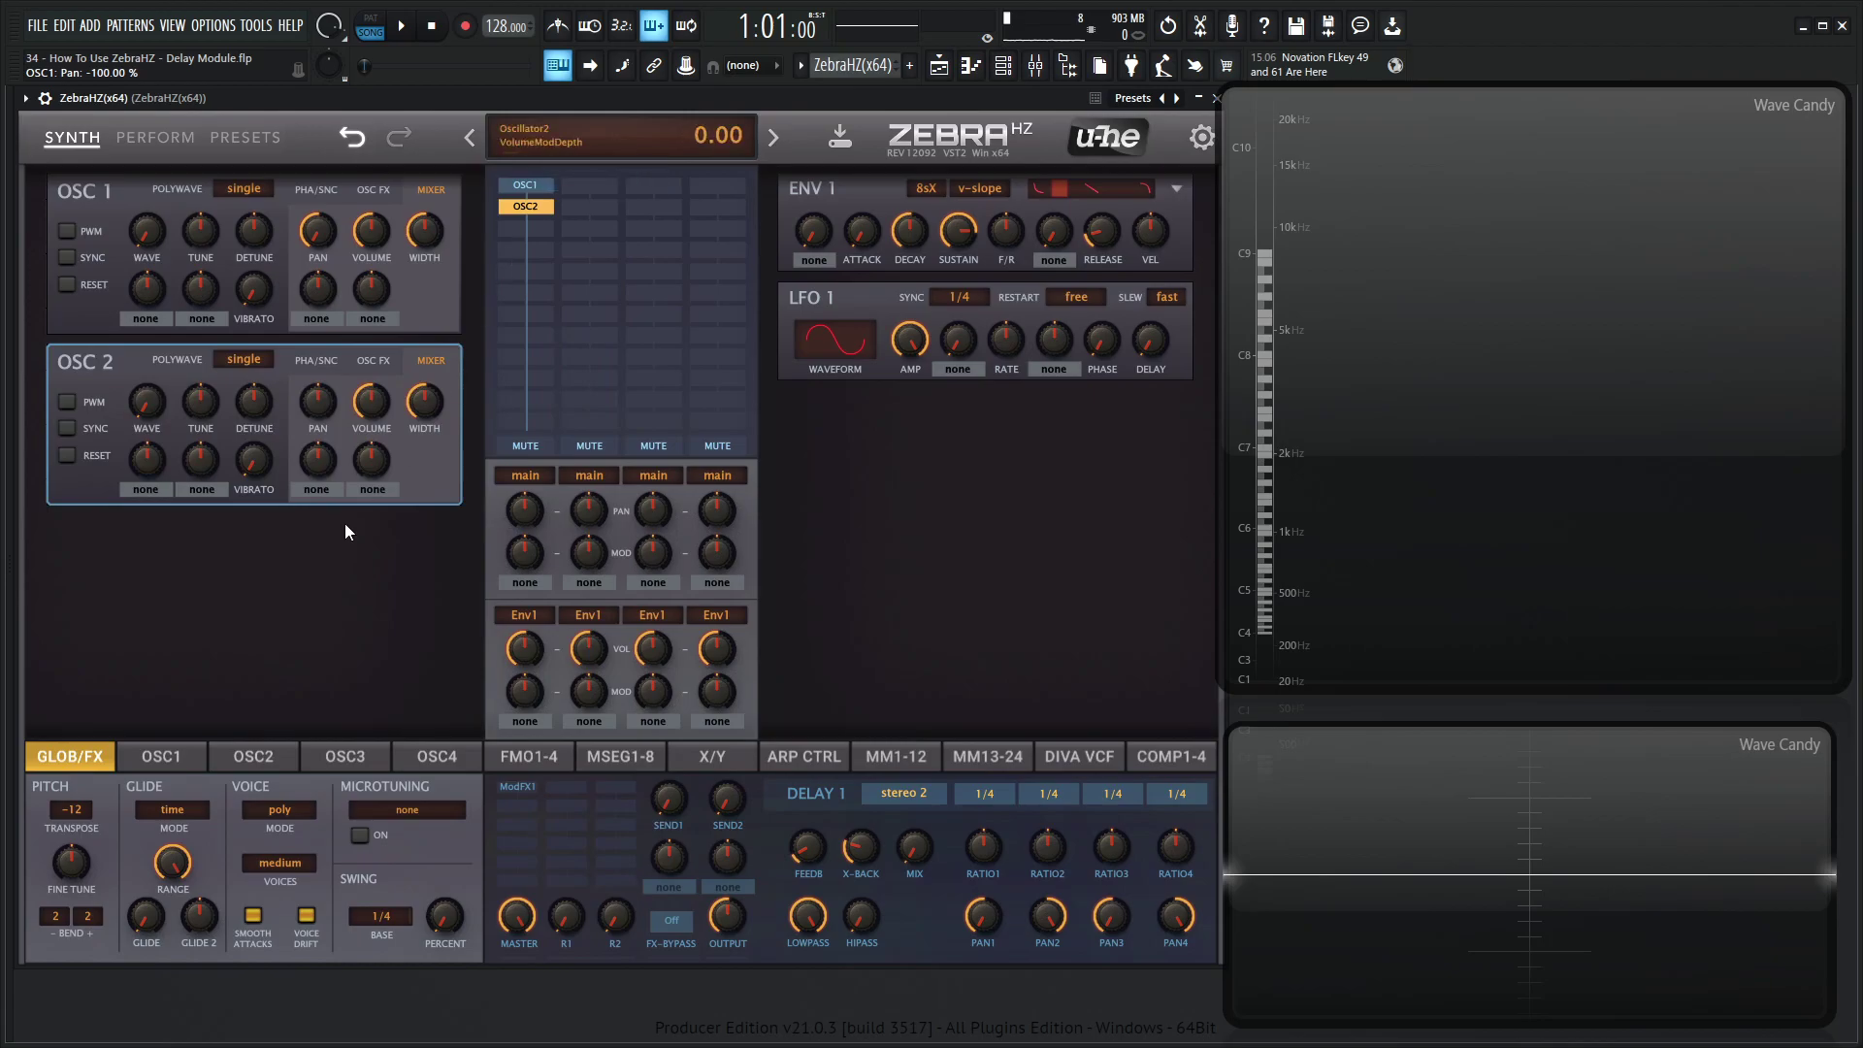
pyautogui.click(256, 765)
pyautogui.click(156, 809)
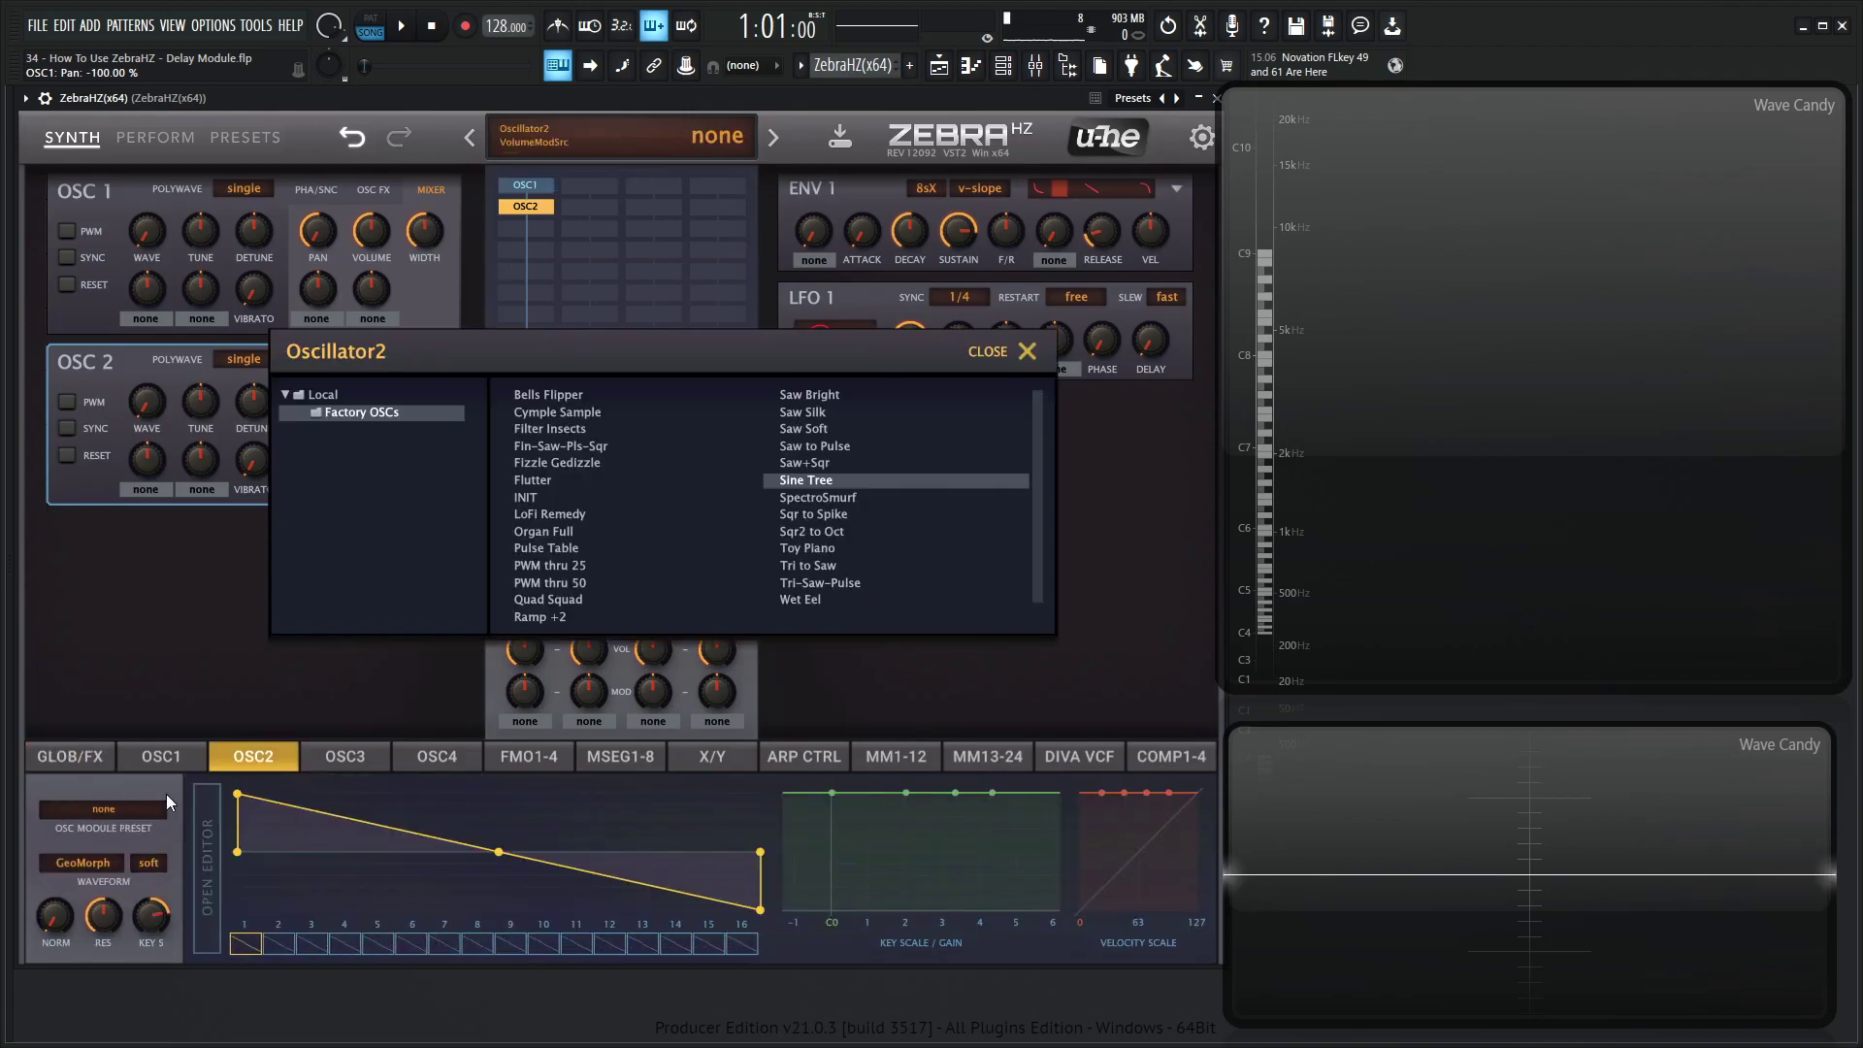
pyautogui.click(818, 481)
pyautogui.click(1024, 353)
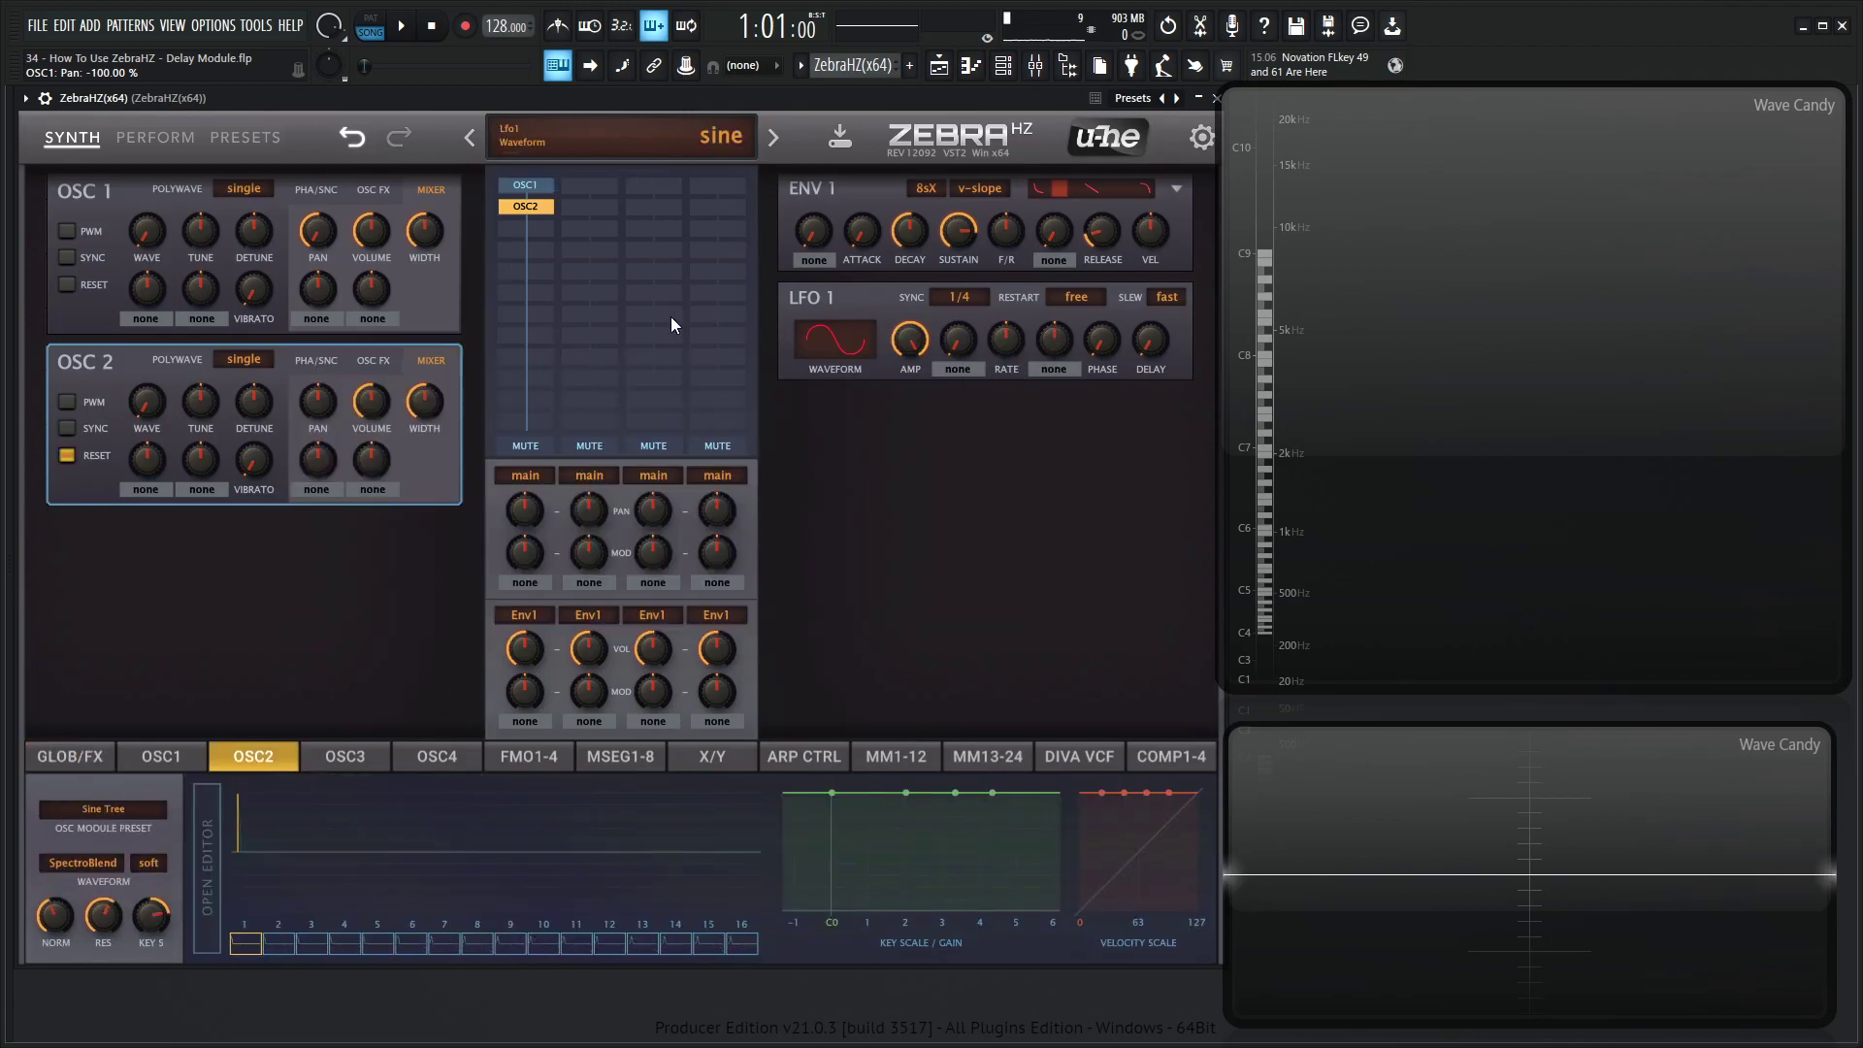
# Step: Pan OSC2 hard right to 100 and tune it up to 11.00
pyautogui.moveTo(320, 400); pyautogui.dragTo(320, 361)
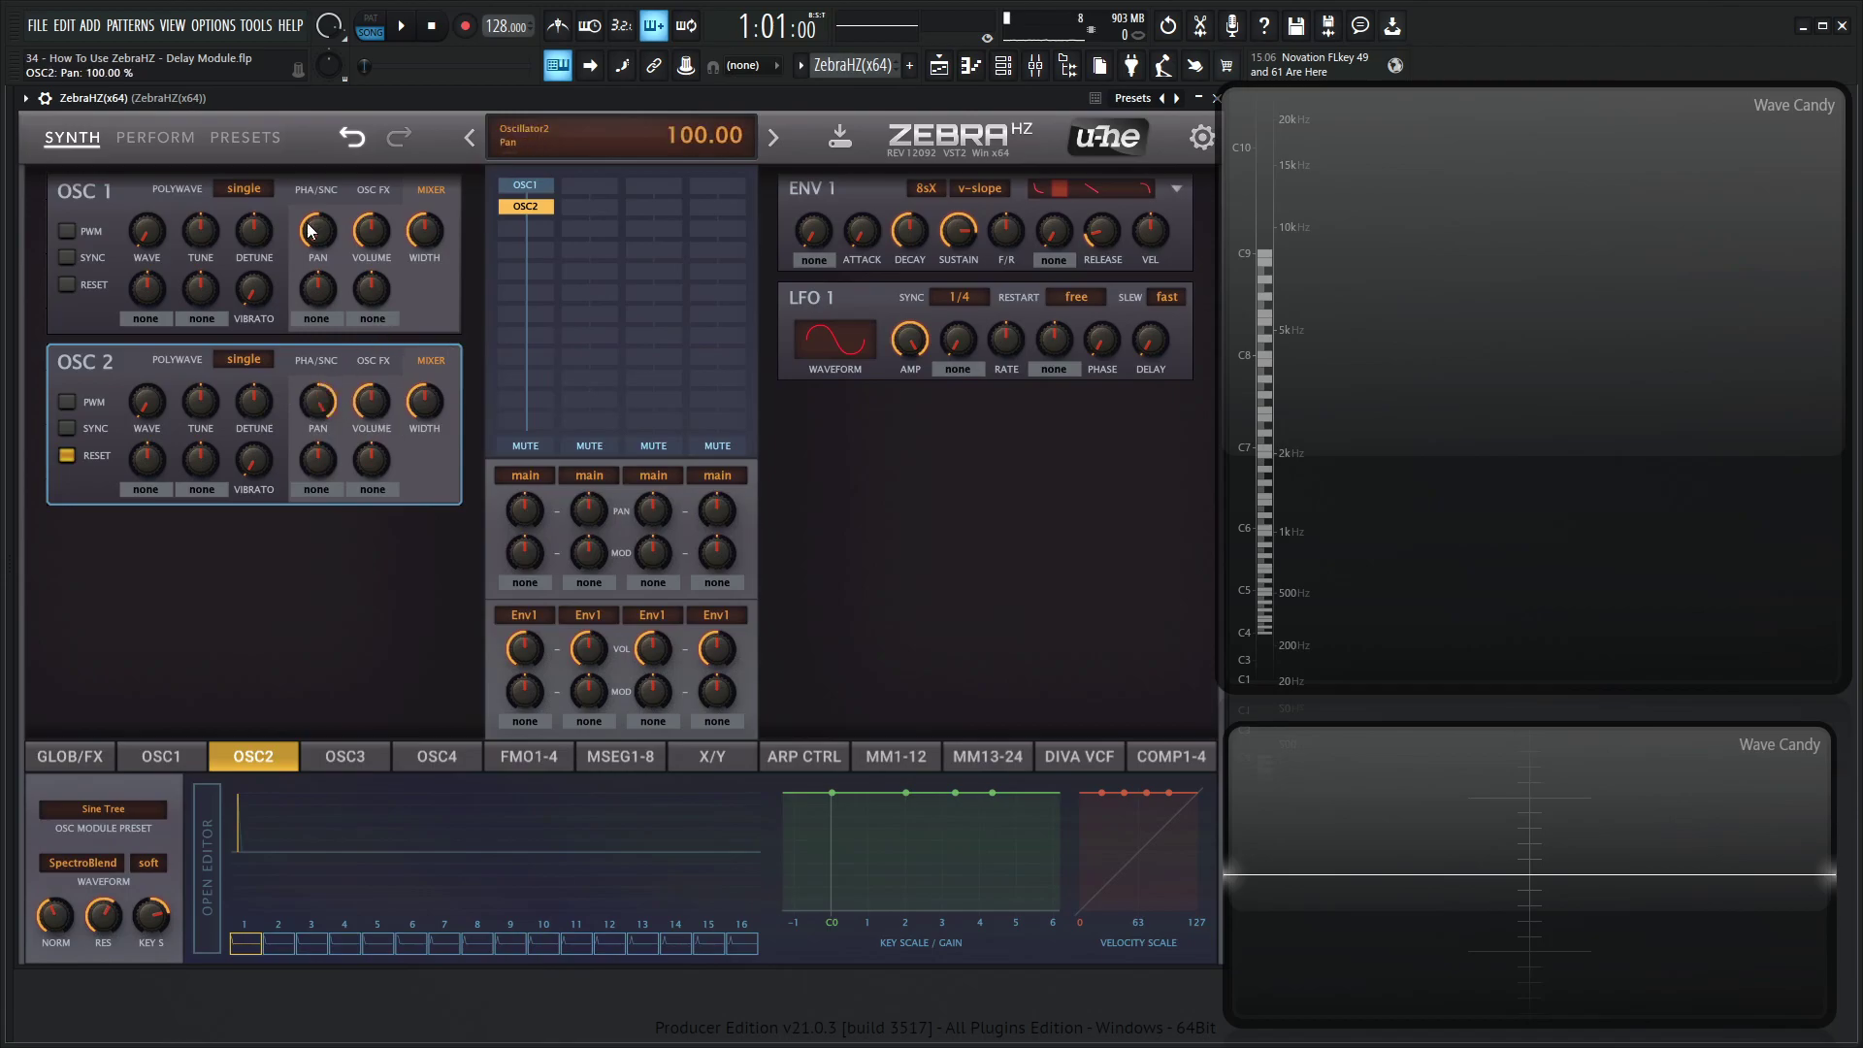
pyautogui.moveTo(206, 399); pyautogui.dragTo(211, 376)
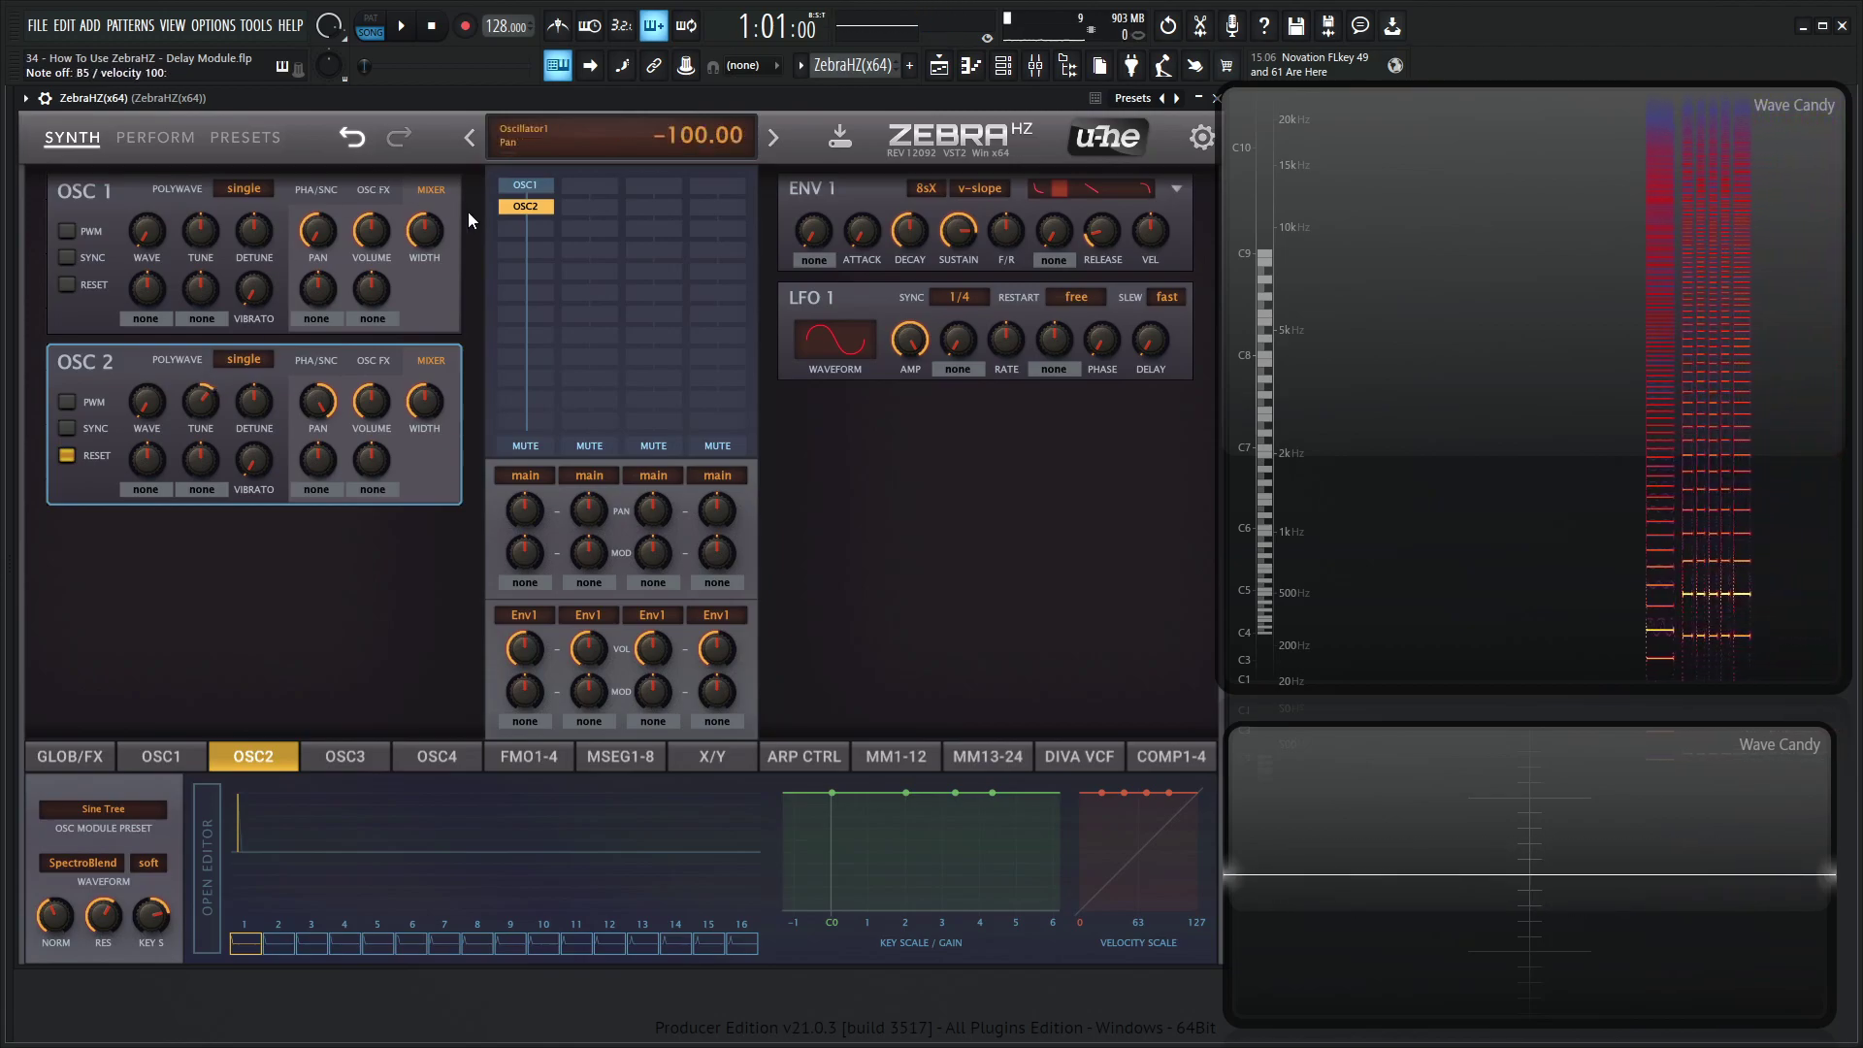
pyautogui.click(526, 185)
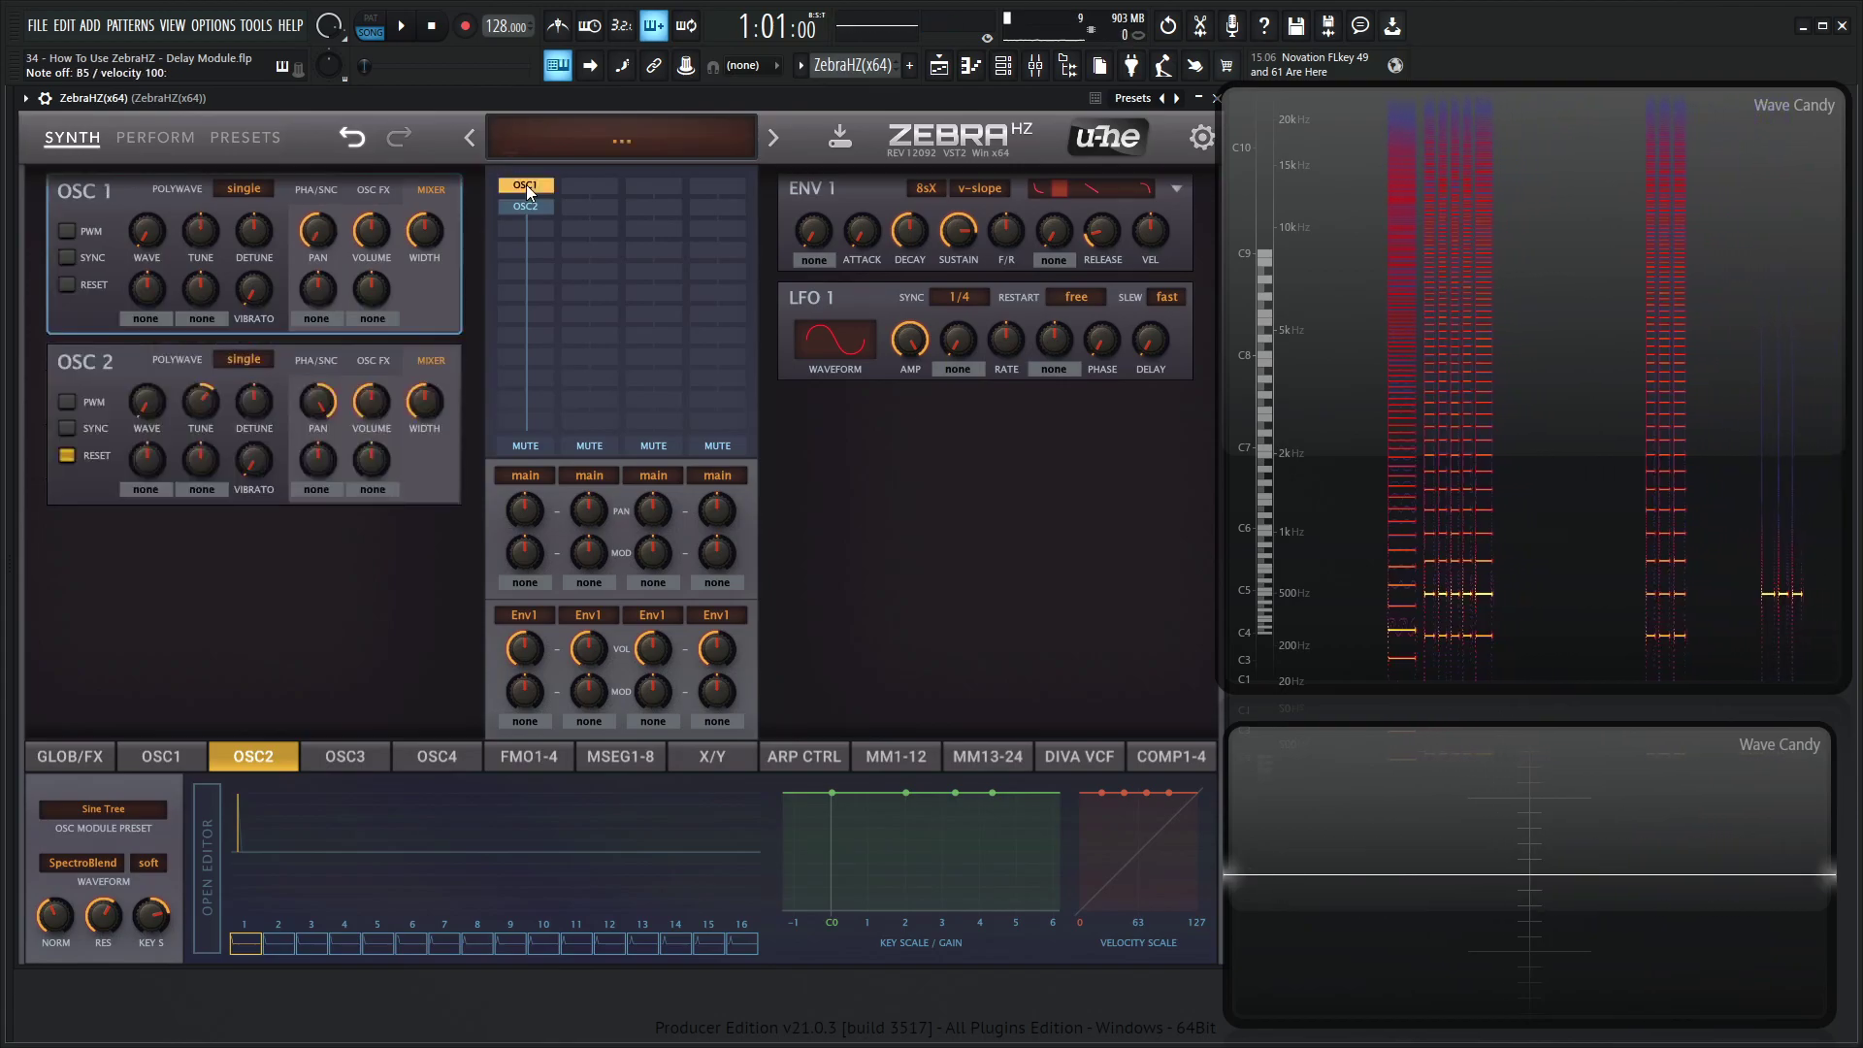
# Step: Load Delay1 into ModFX1 and set mix to 40 %, feedback to 0, X-Back to 44
pyautogui.click(96, 750)
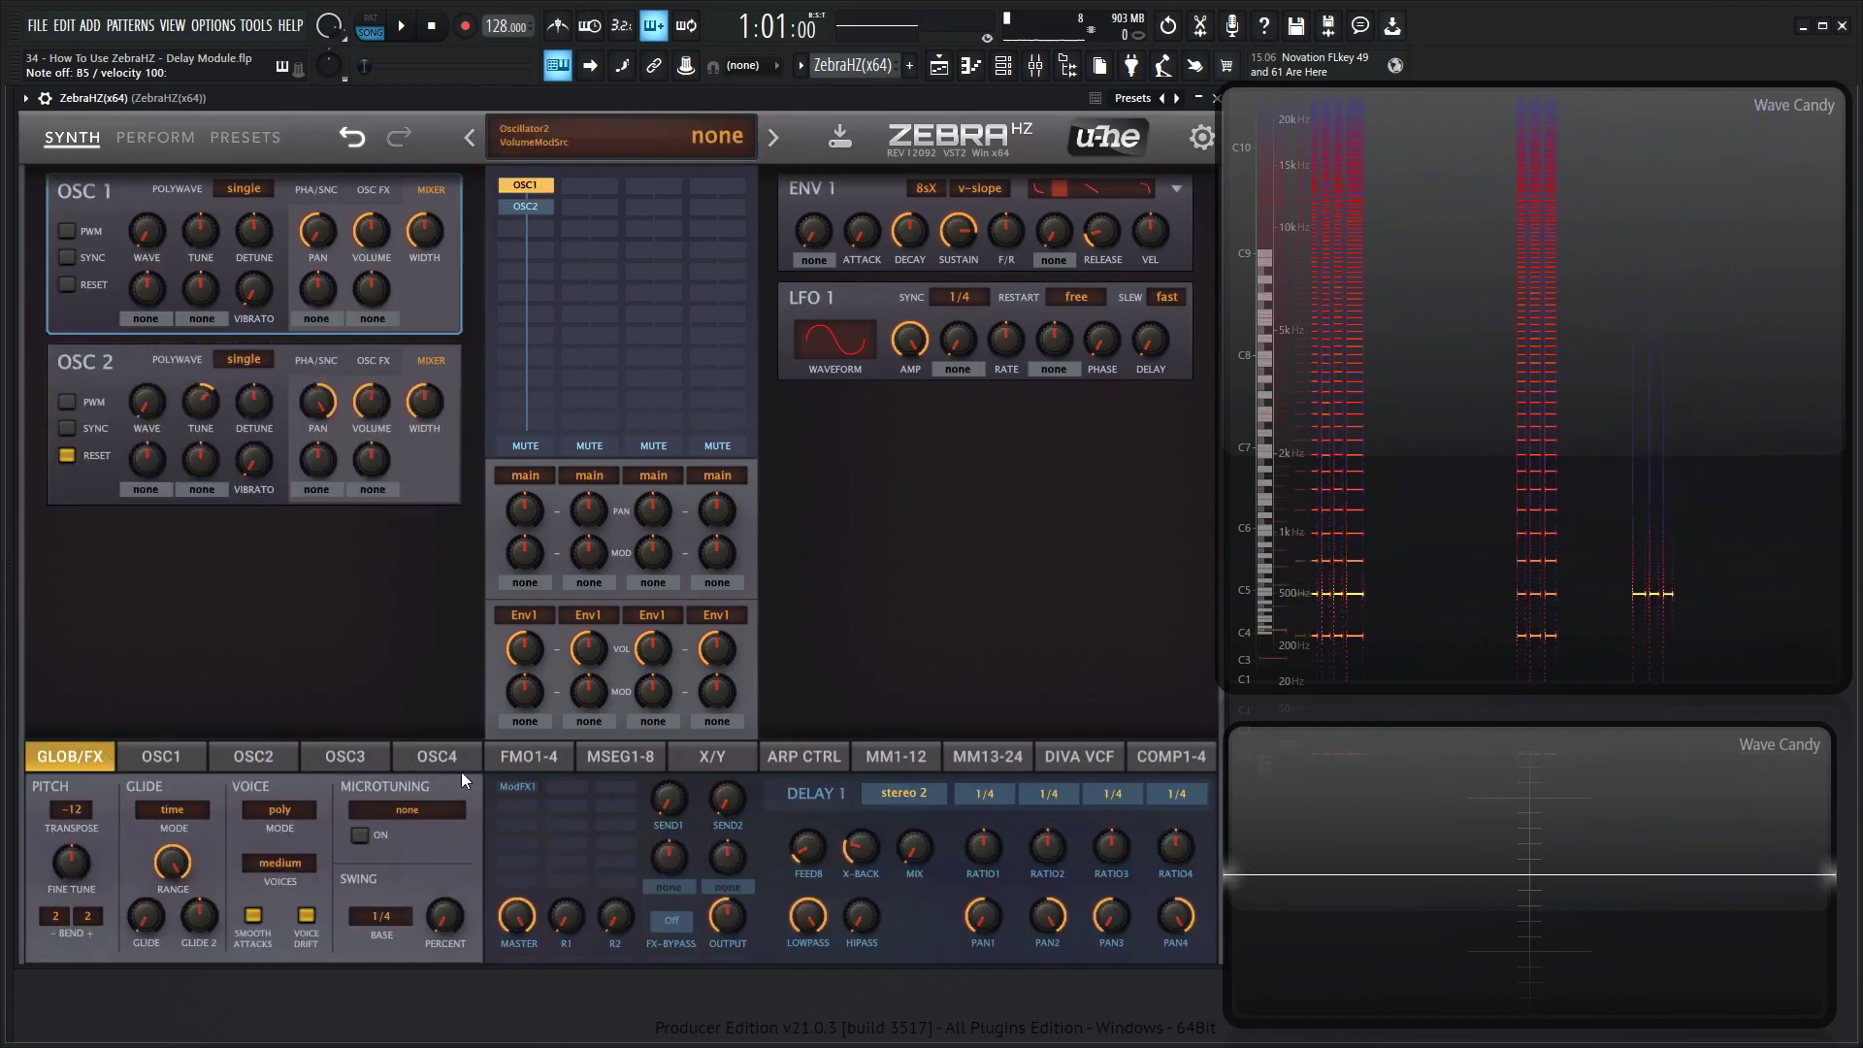
pyautogui.click(517, 806)
pyautogui.click(602, 342)
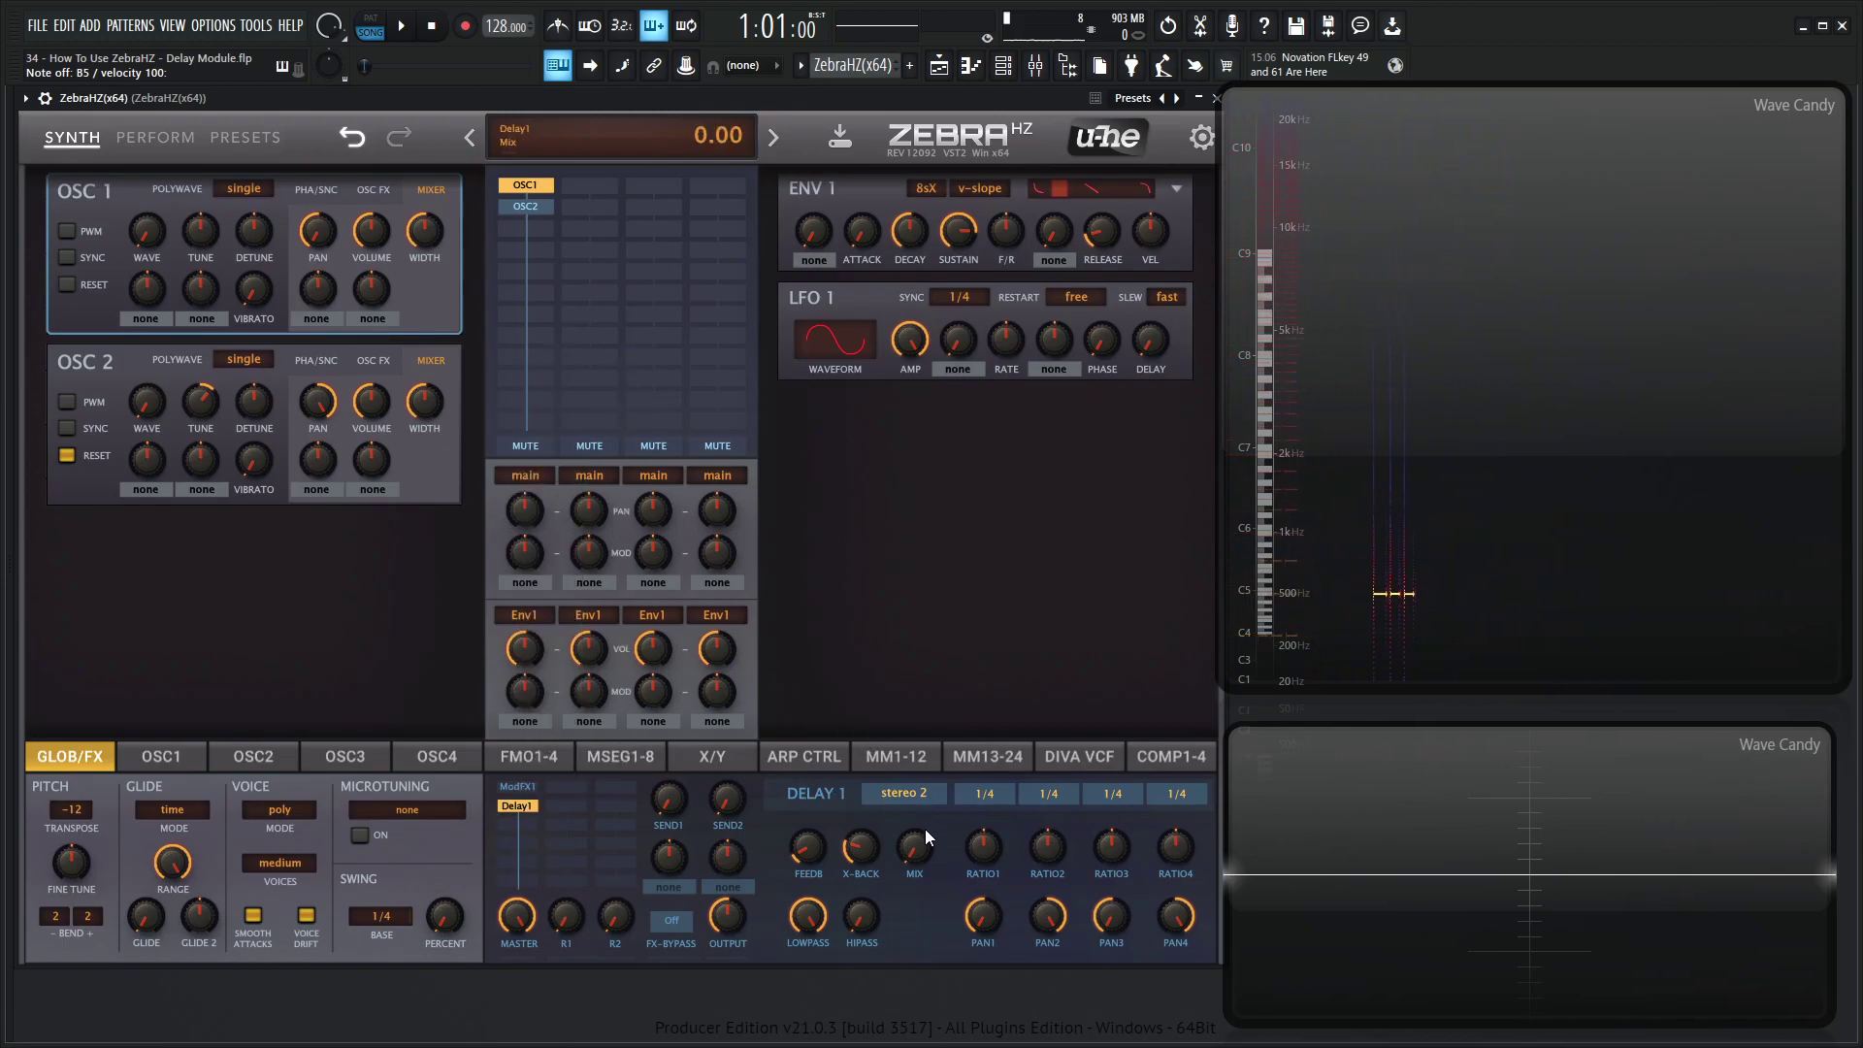
pyautogui.moveTo(924, 828); pyautogui.dragTo(916, 760)
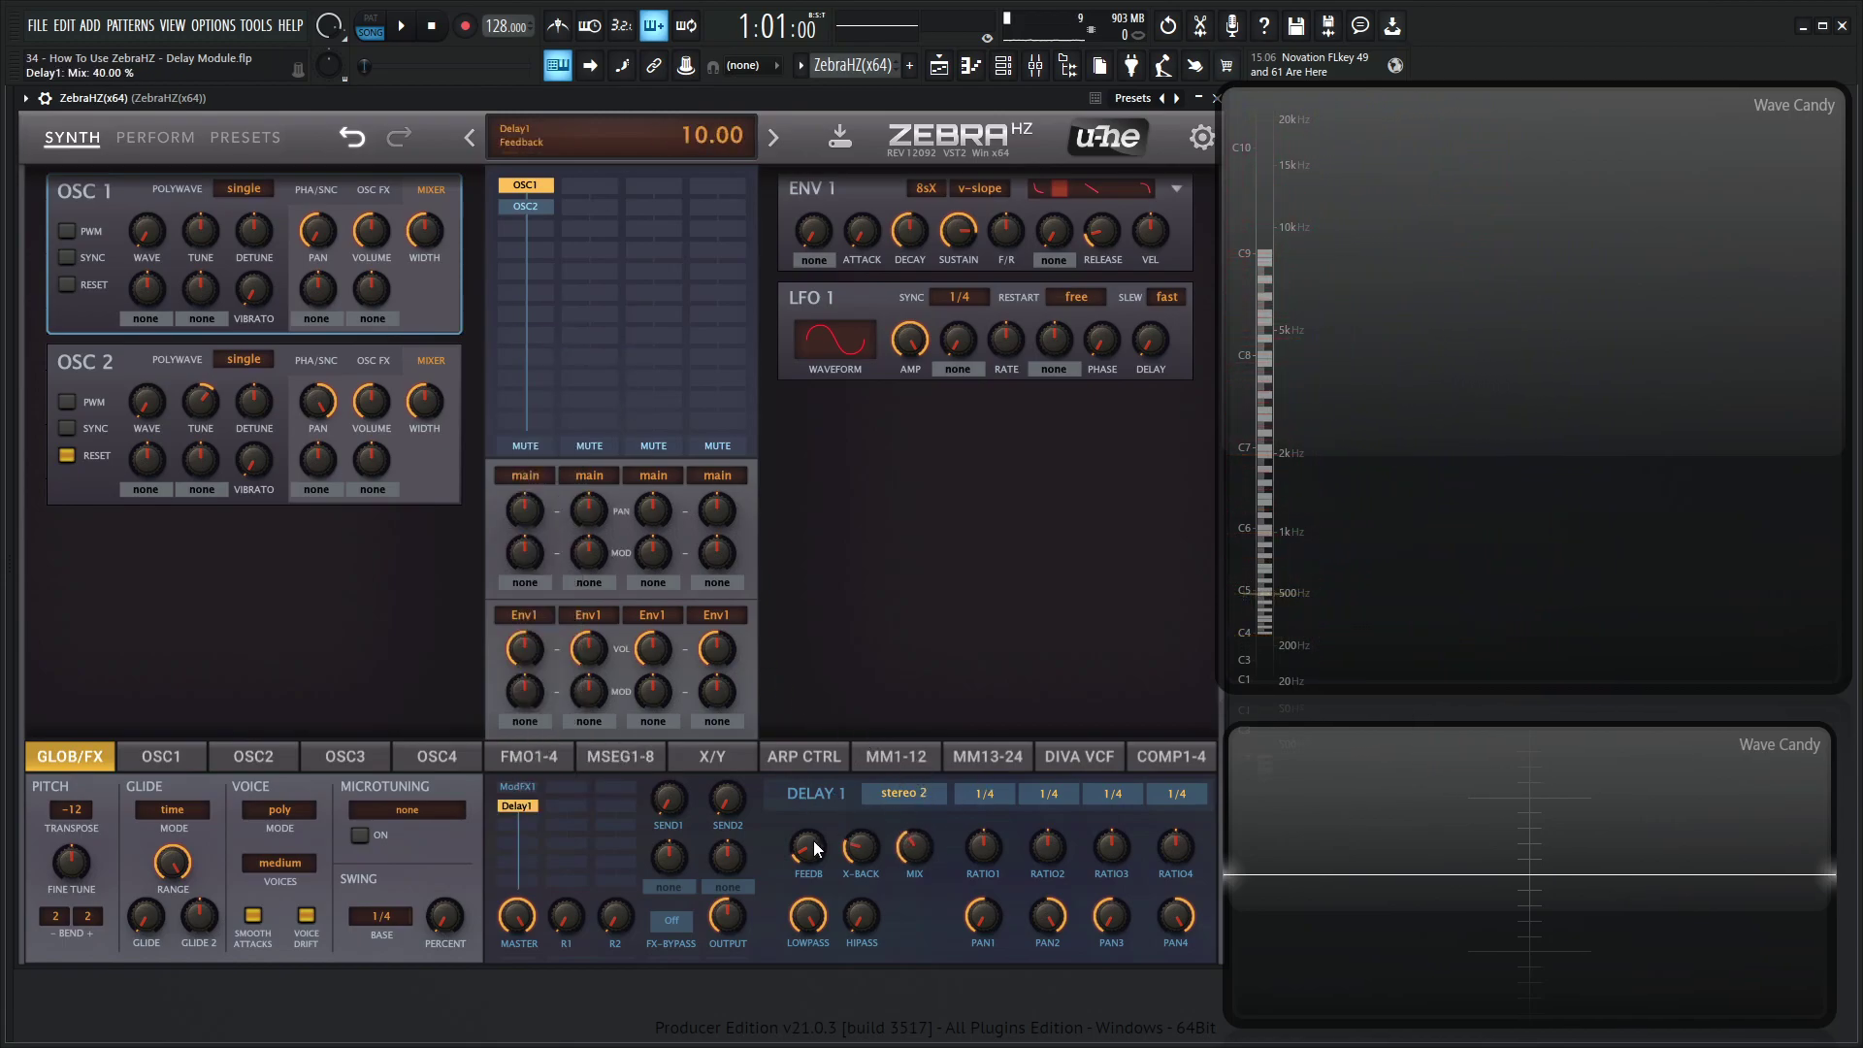
pyautogui.moveTo(815, 848); pyautogui.dragTo(822, 937)
pyautogui.moveTo(860, 846)
pyautogui.mouseDown()
pyautogui.moveTo(862, 817)
pyautogui.moveTo(862, 836)
pyautogui.mouseUp()
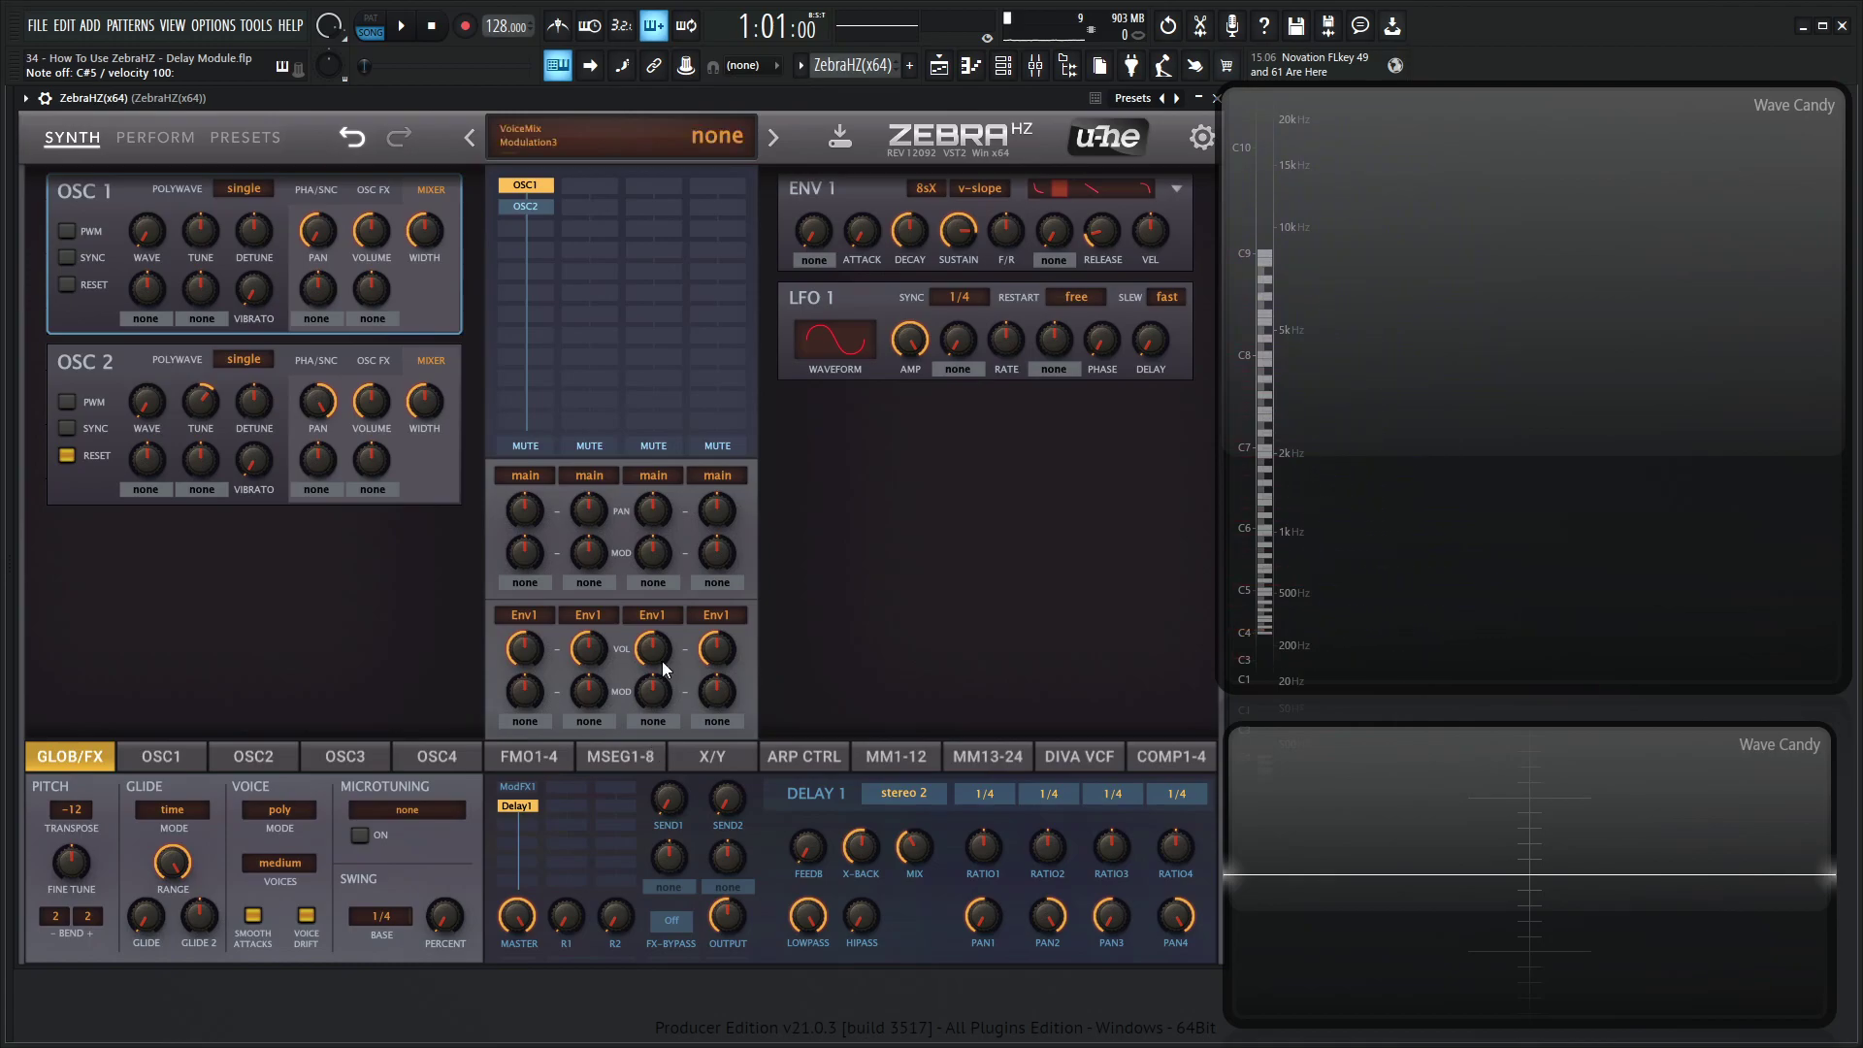
pyautogui.click(543, 208)
pyautogui.press('Delete')
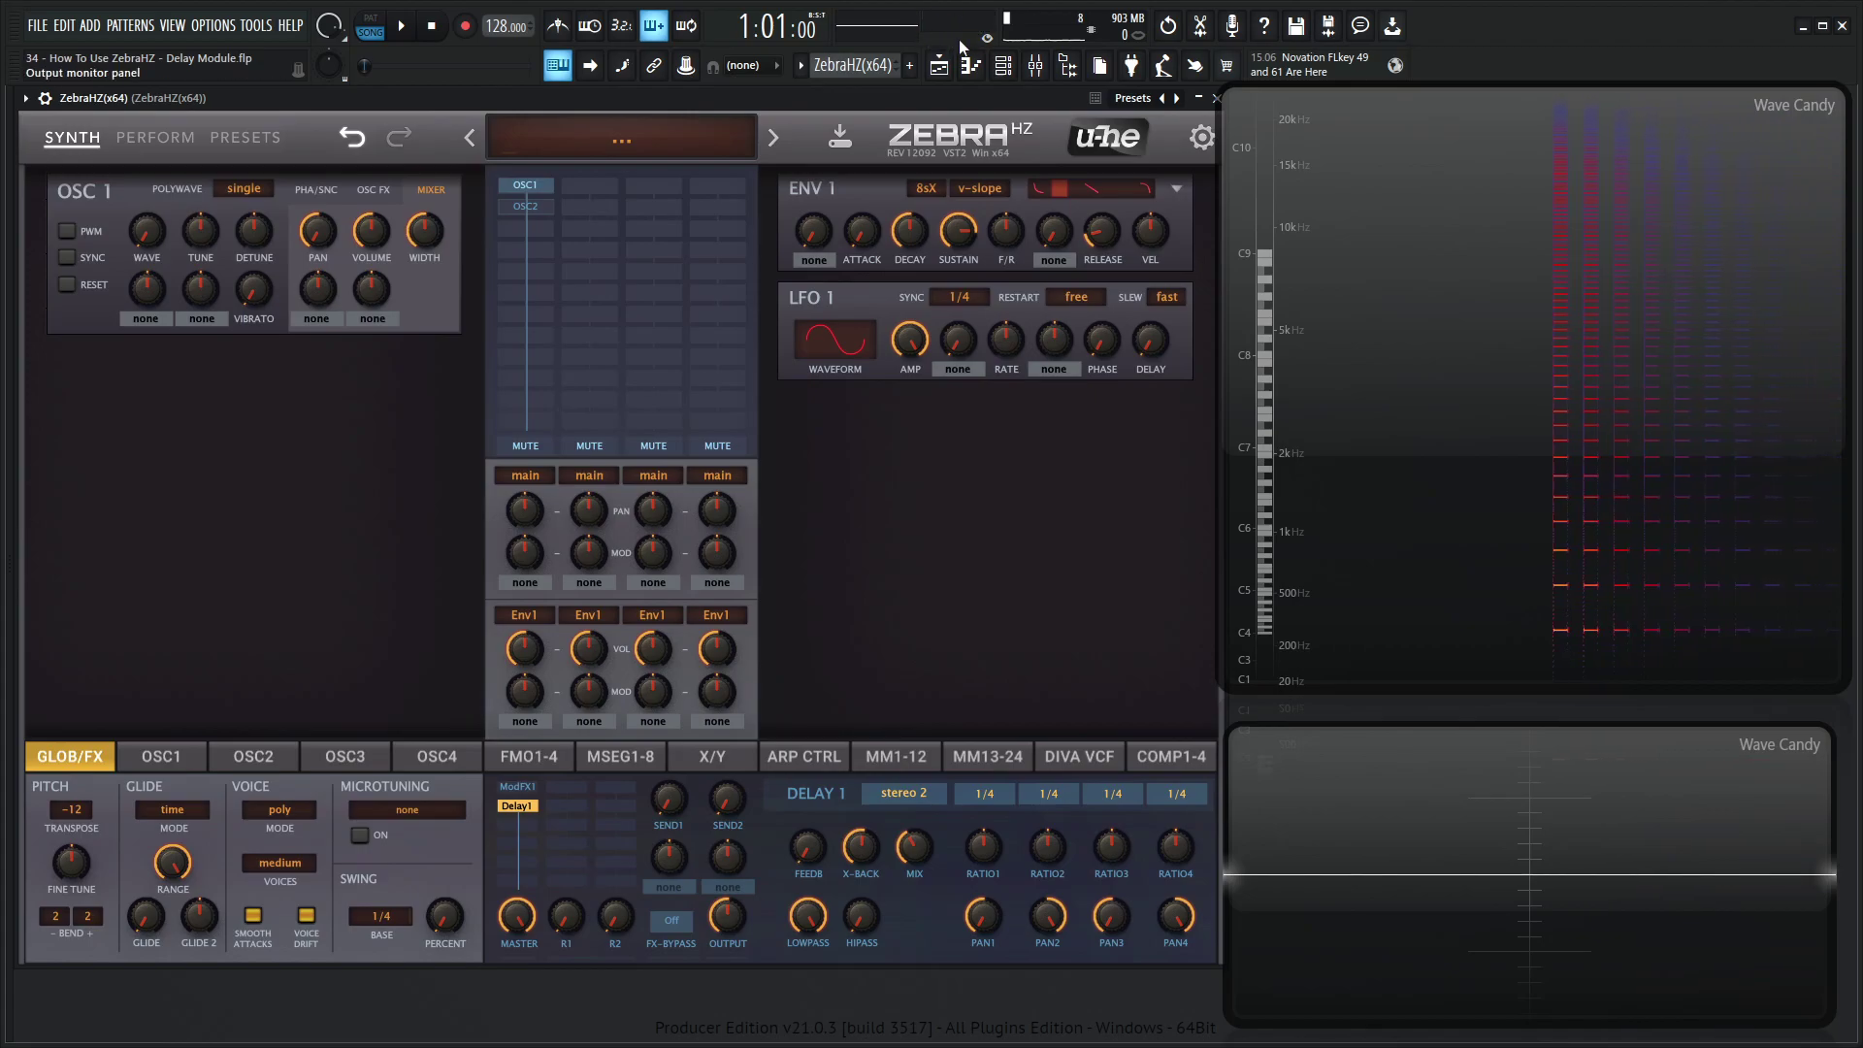
pyautogui.moveTo(918, 363)
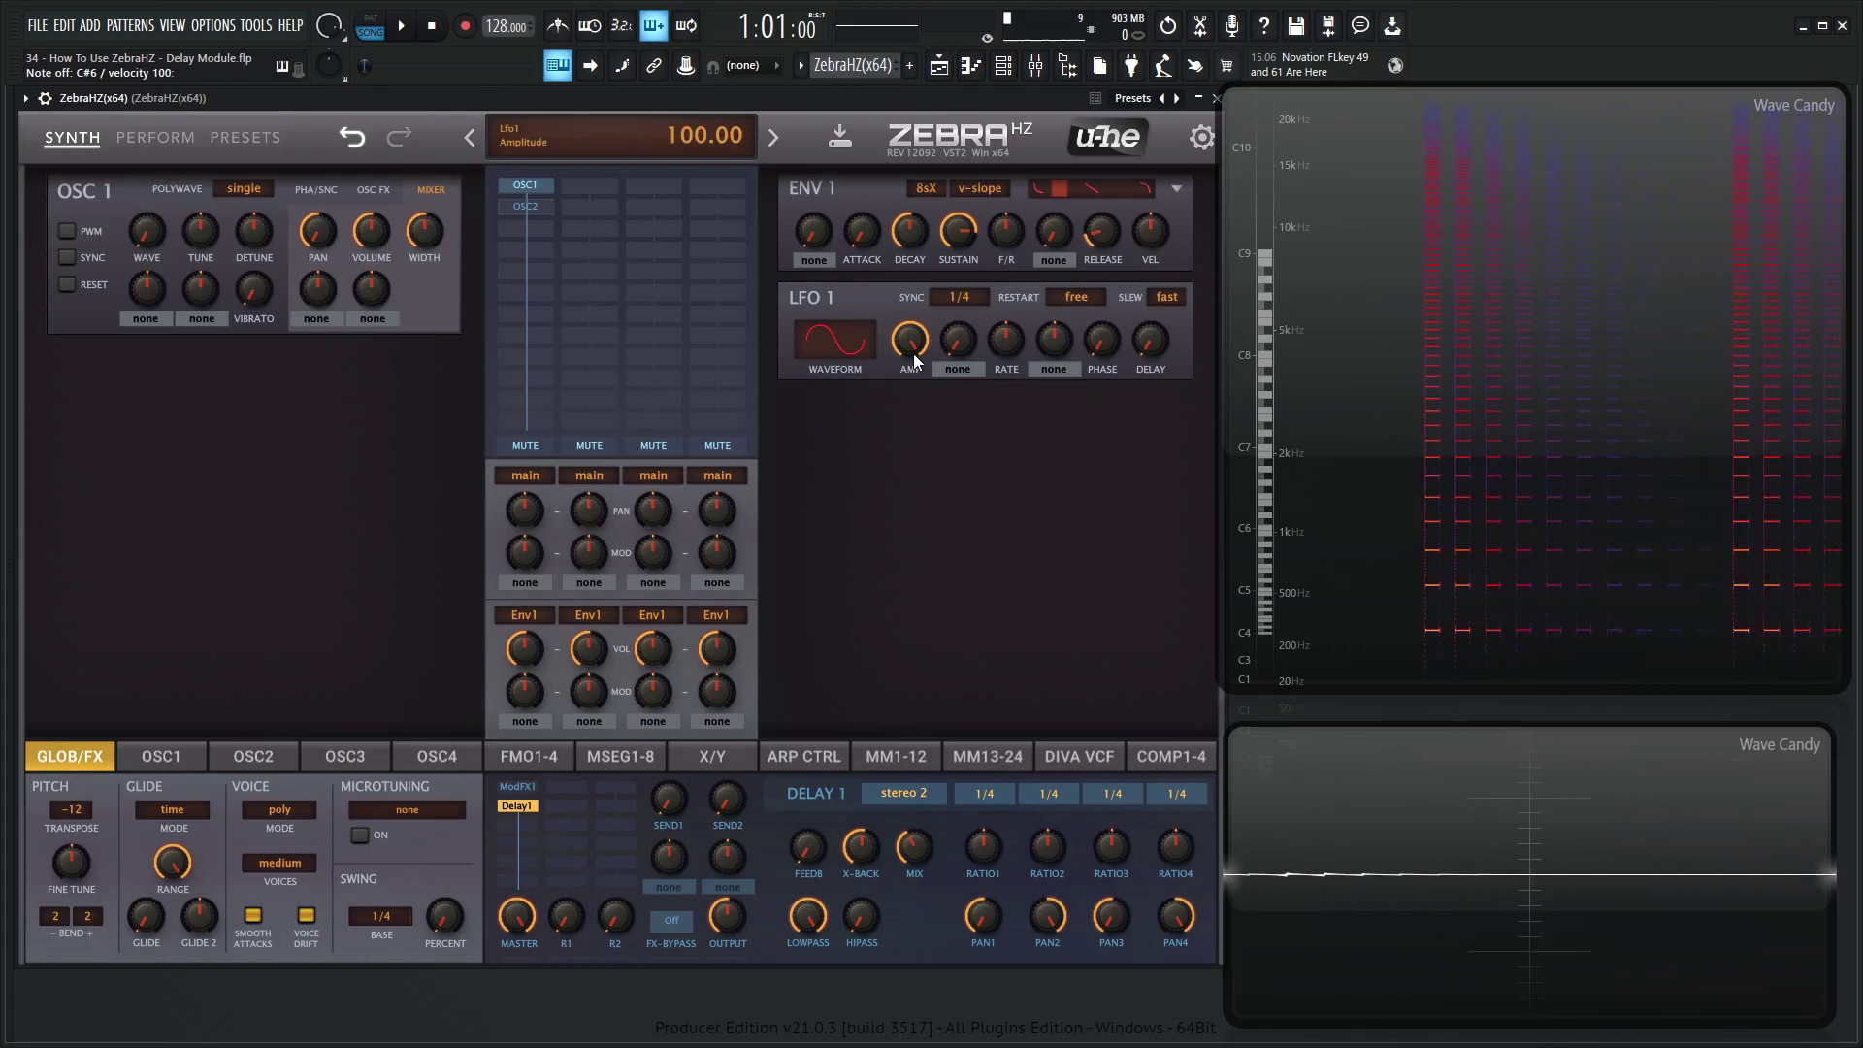
pyautogui.click(544, 204)
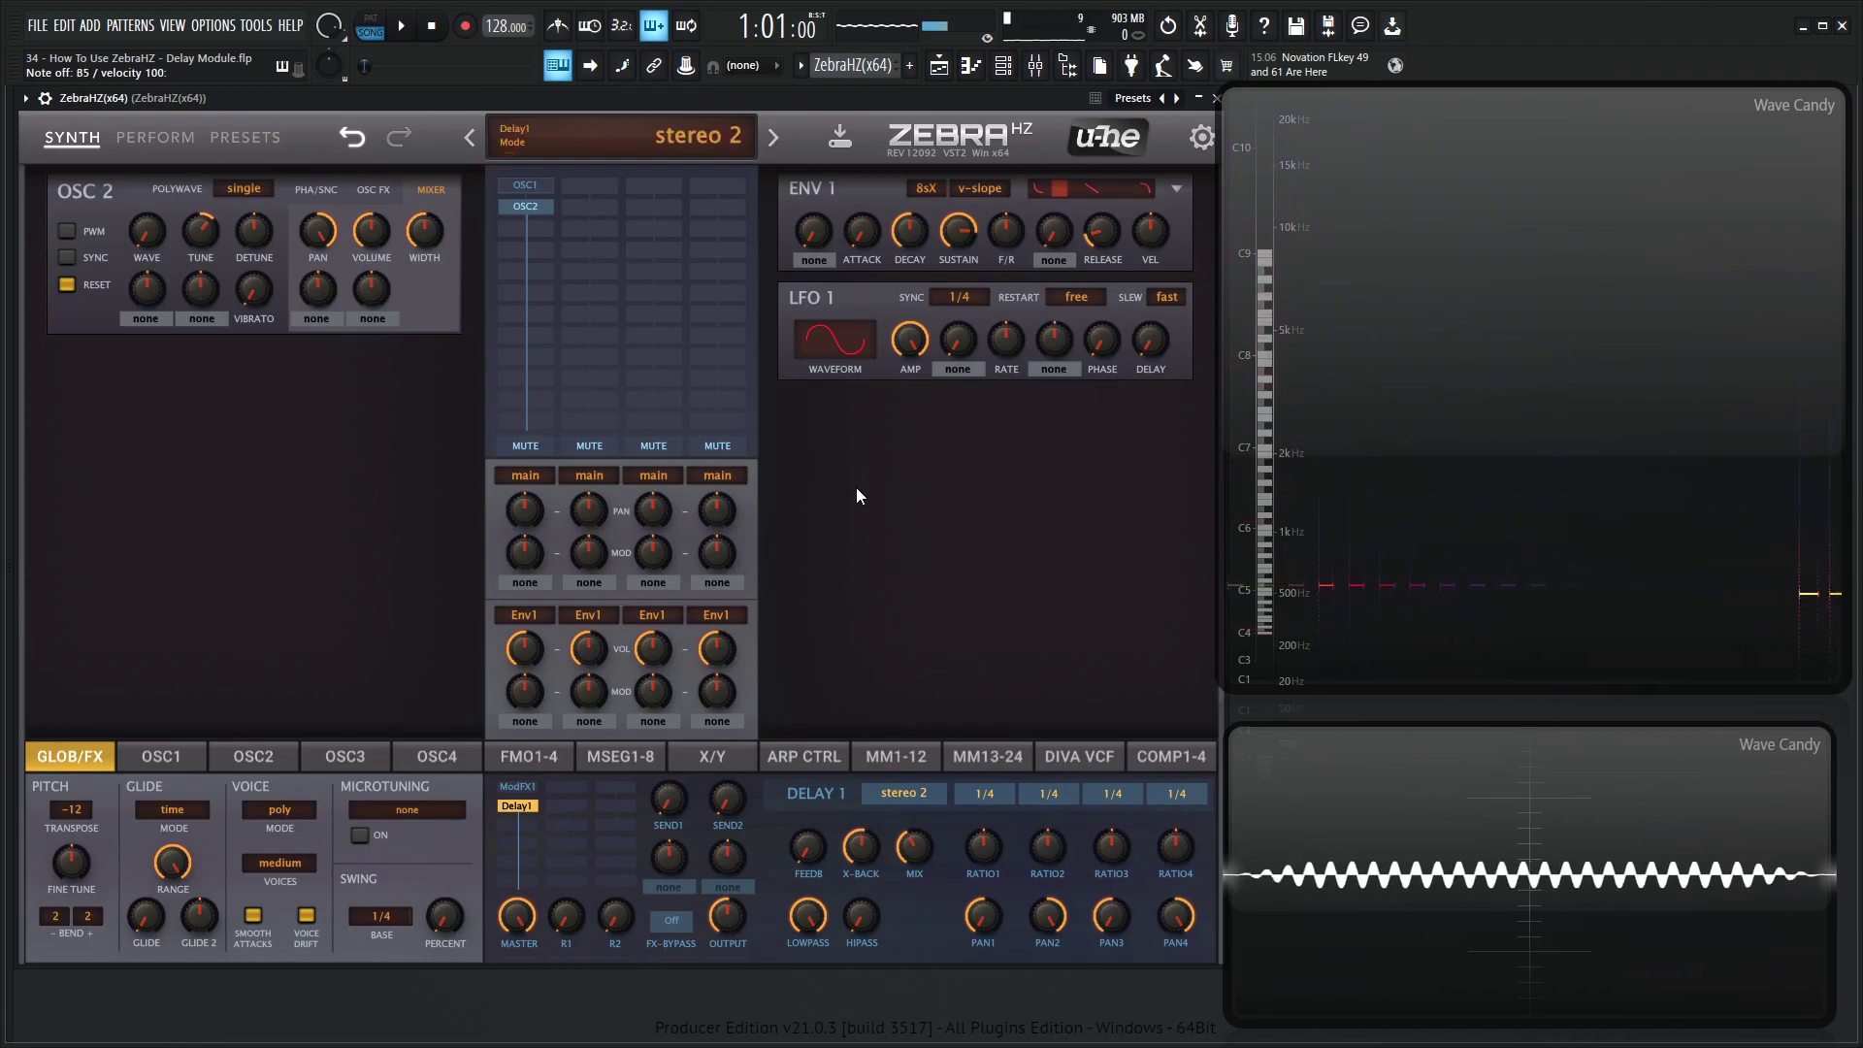
pyautogui.click(531, 181)
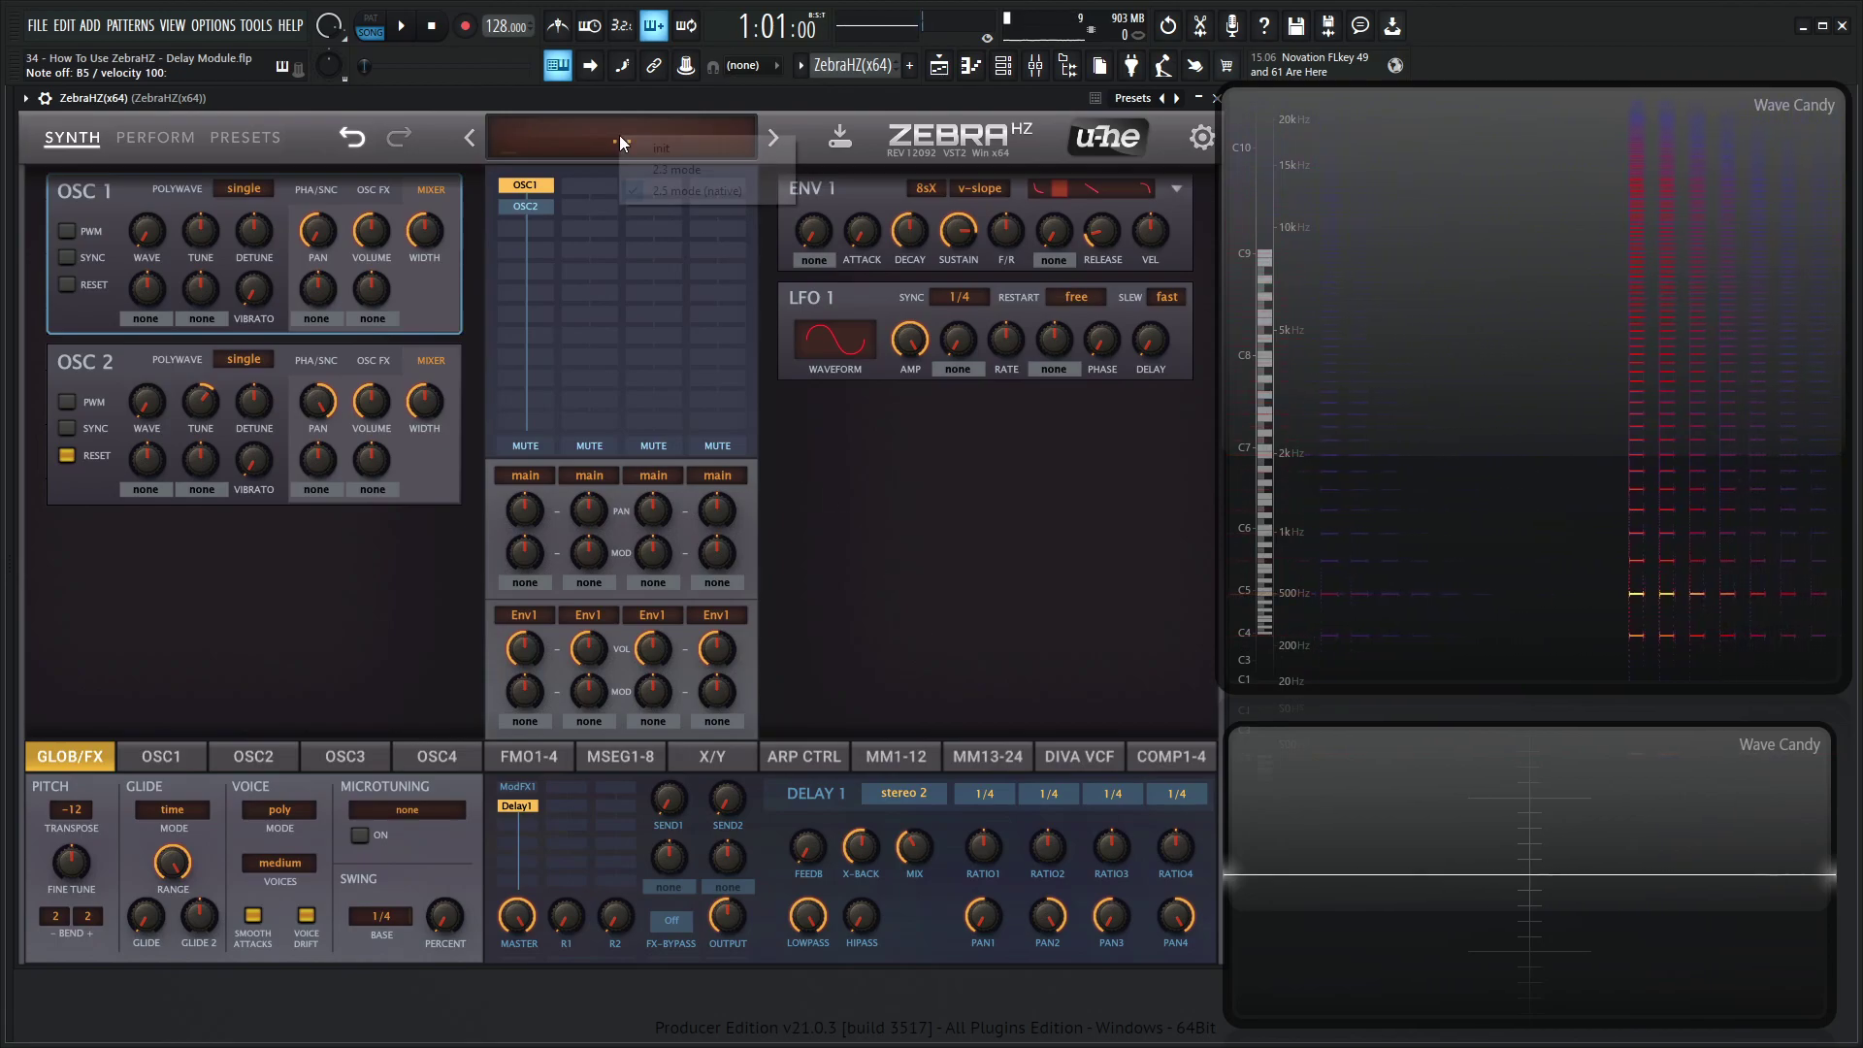
# Step: Load the init patch and place Delay1 in the first FX grid slot
pyautogui.click(621, 137)
pyautogui.click(643, 148)
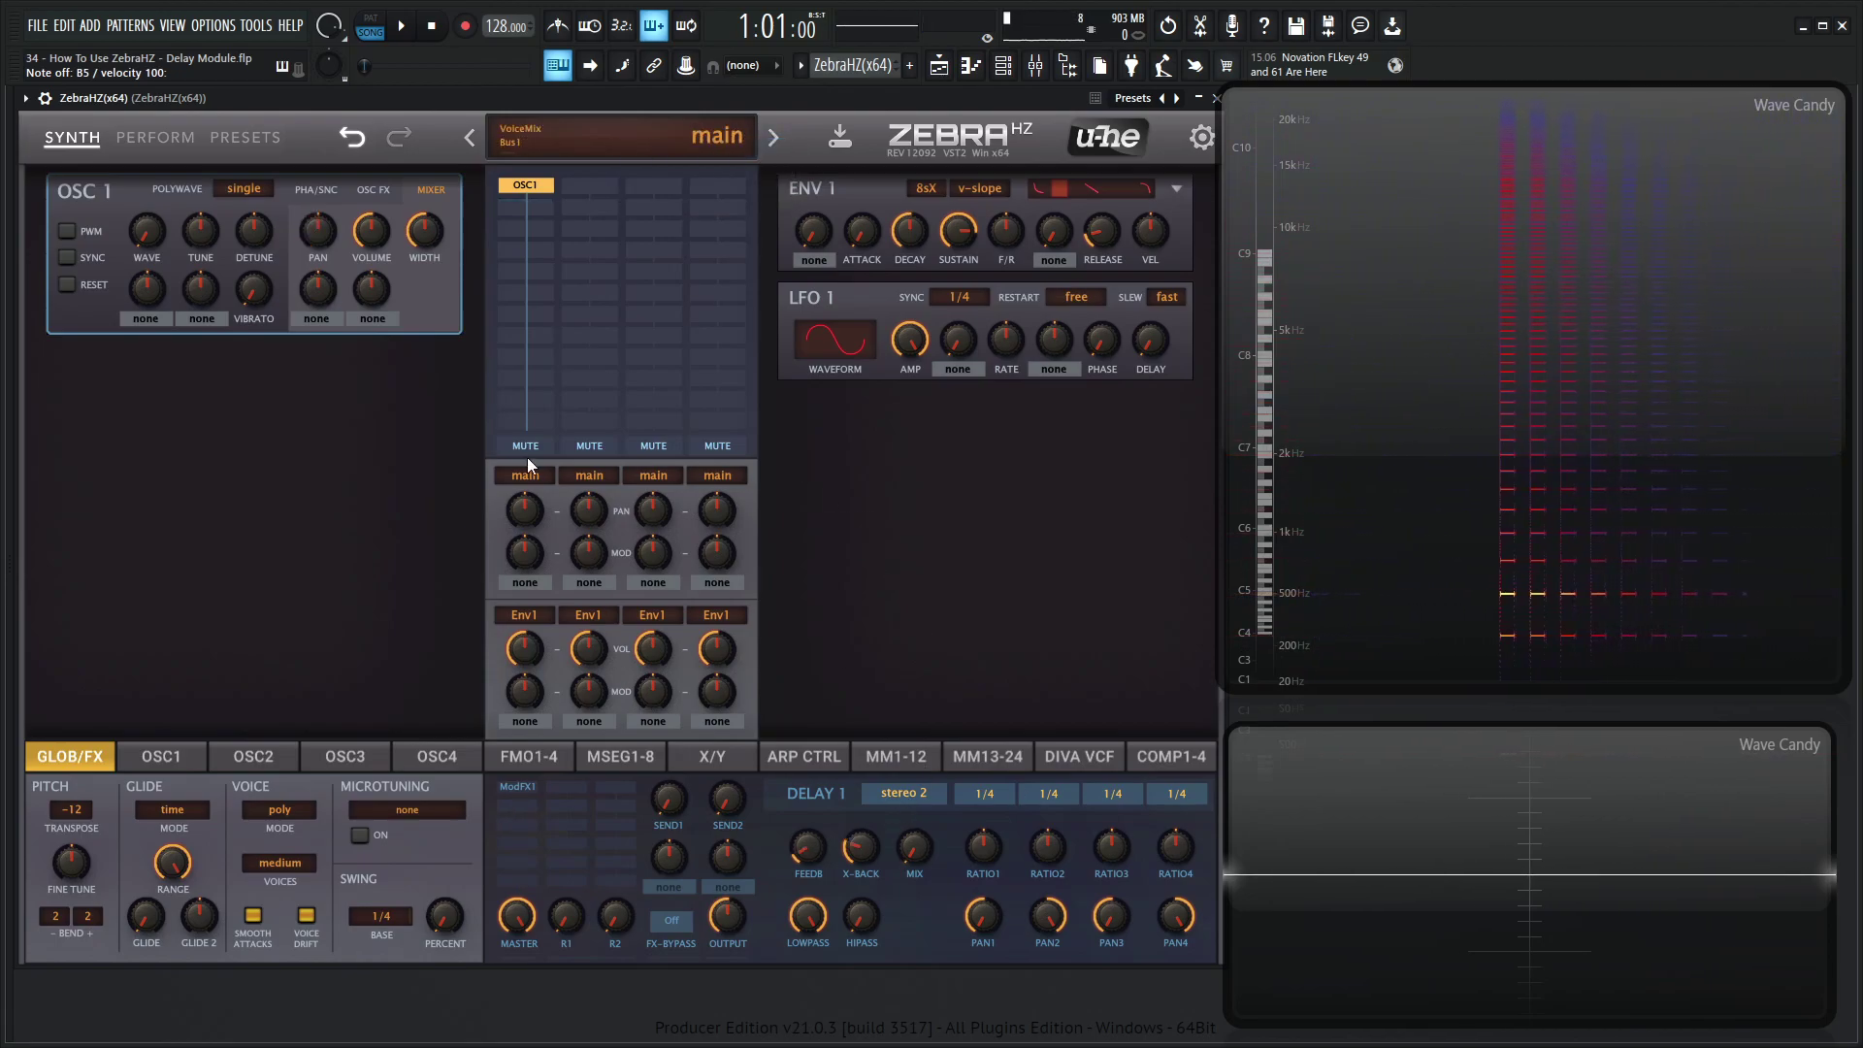
pyautogui.click(522, 805)
pyautogui.click(570, 347)
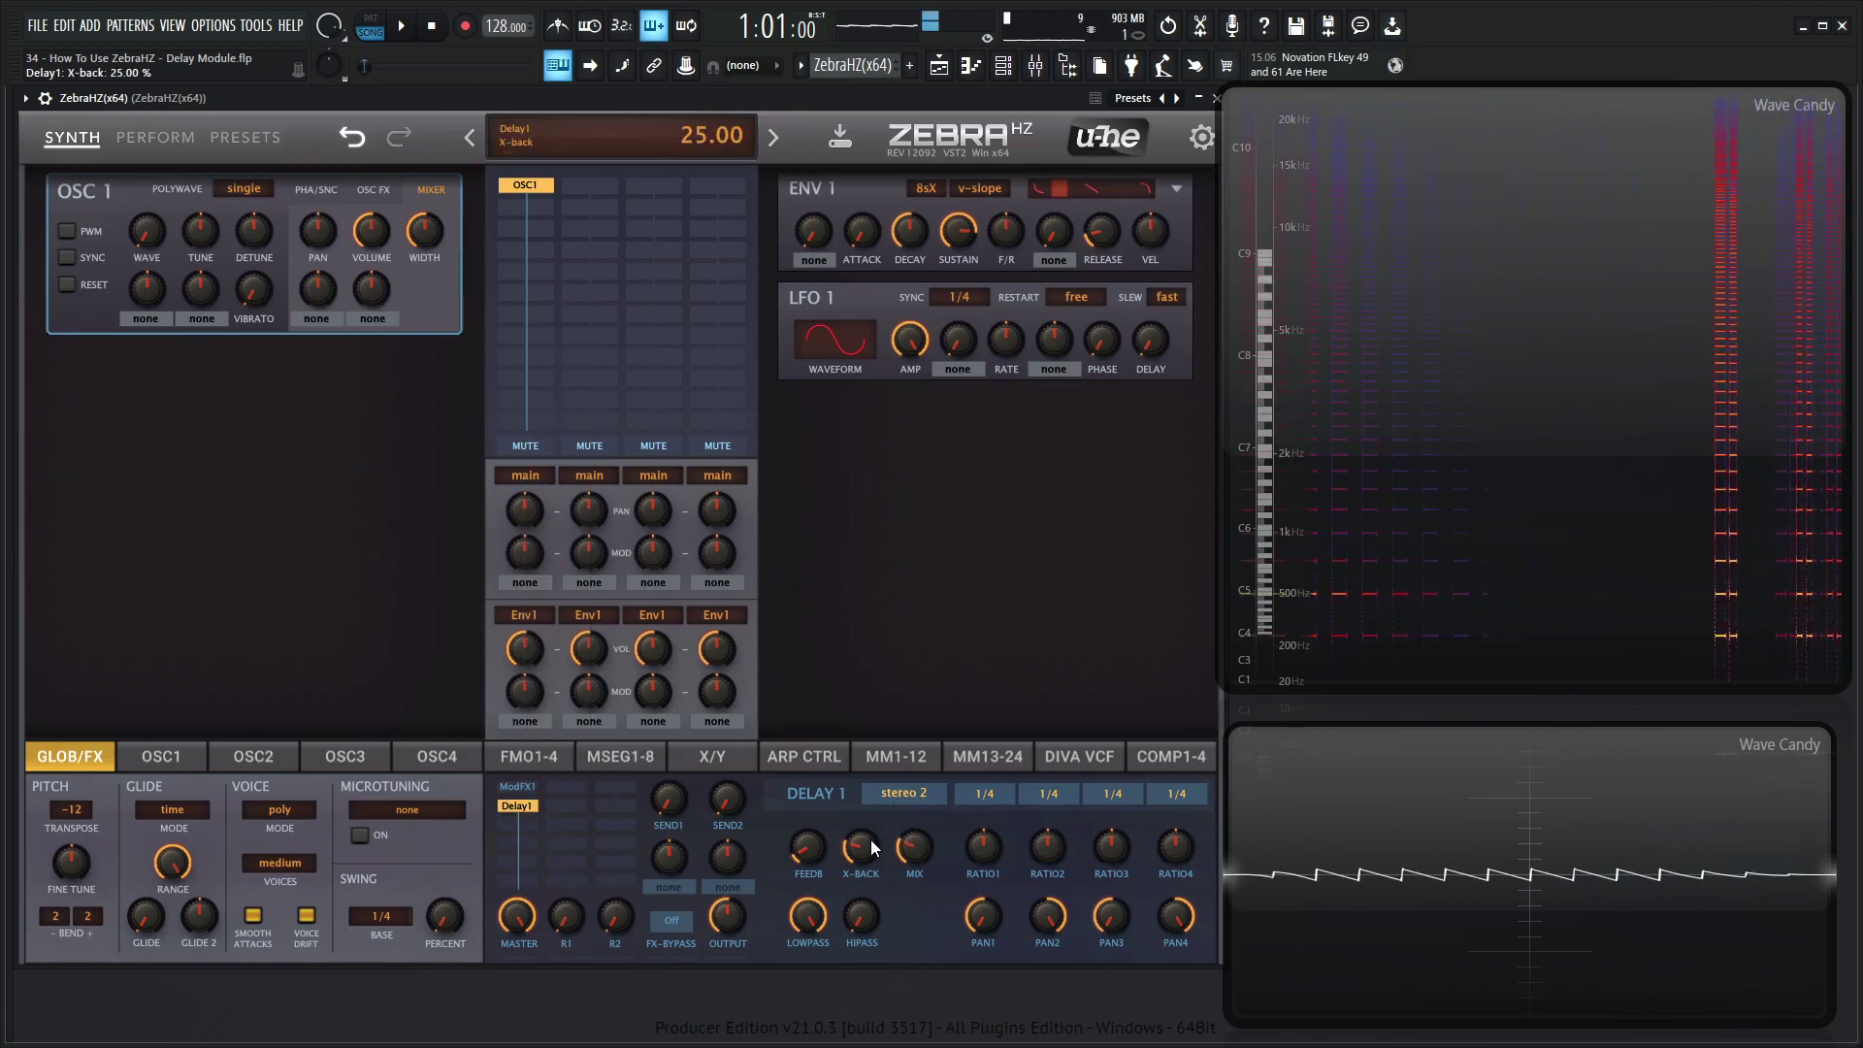
# Step: Raise Delay1 feedback to about 39.5% and mix to 34%, and set multitap 4 mode
pyautogui.moveTo(808, 846); pyautogui.dragTo(807, 793)
pyautogui.moveTo(932, 852); pyautogui.dragTo(933, 840)
pyautogui.click(917, 791)
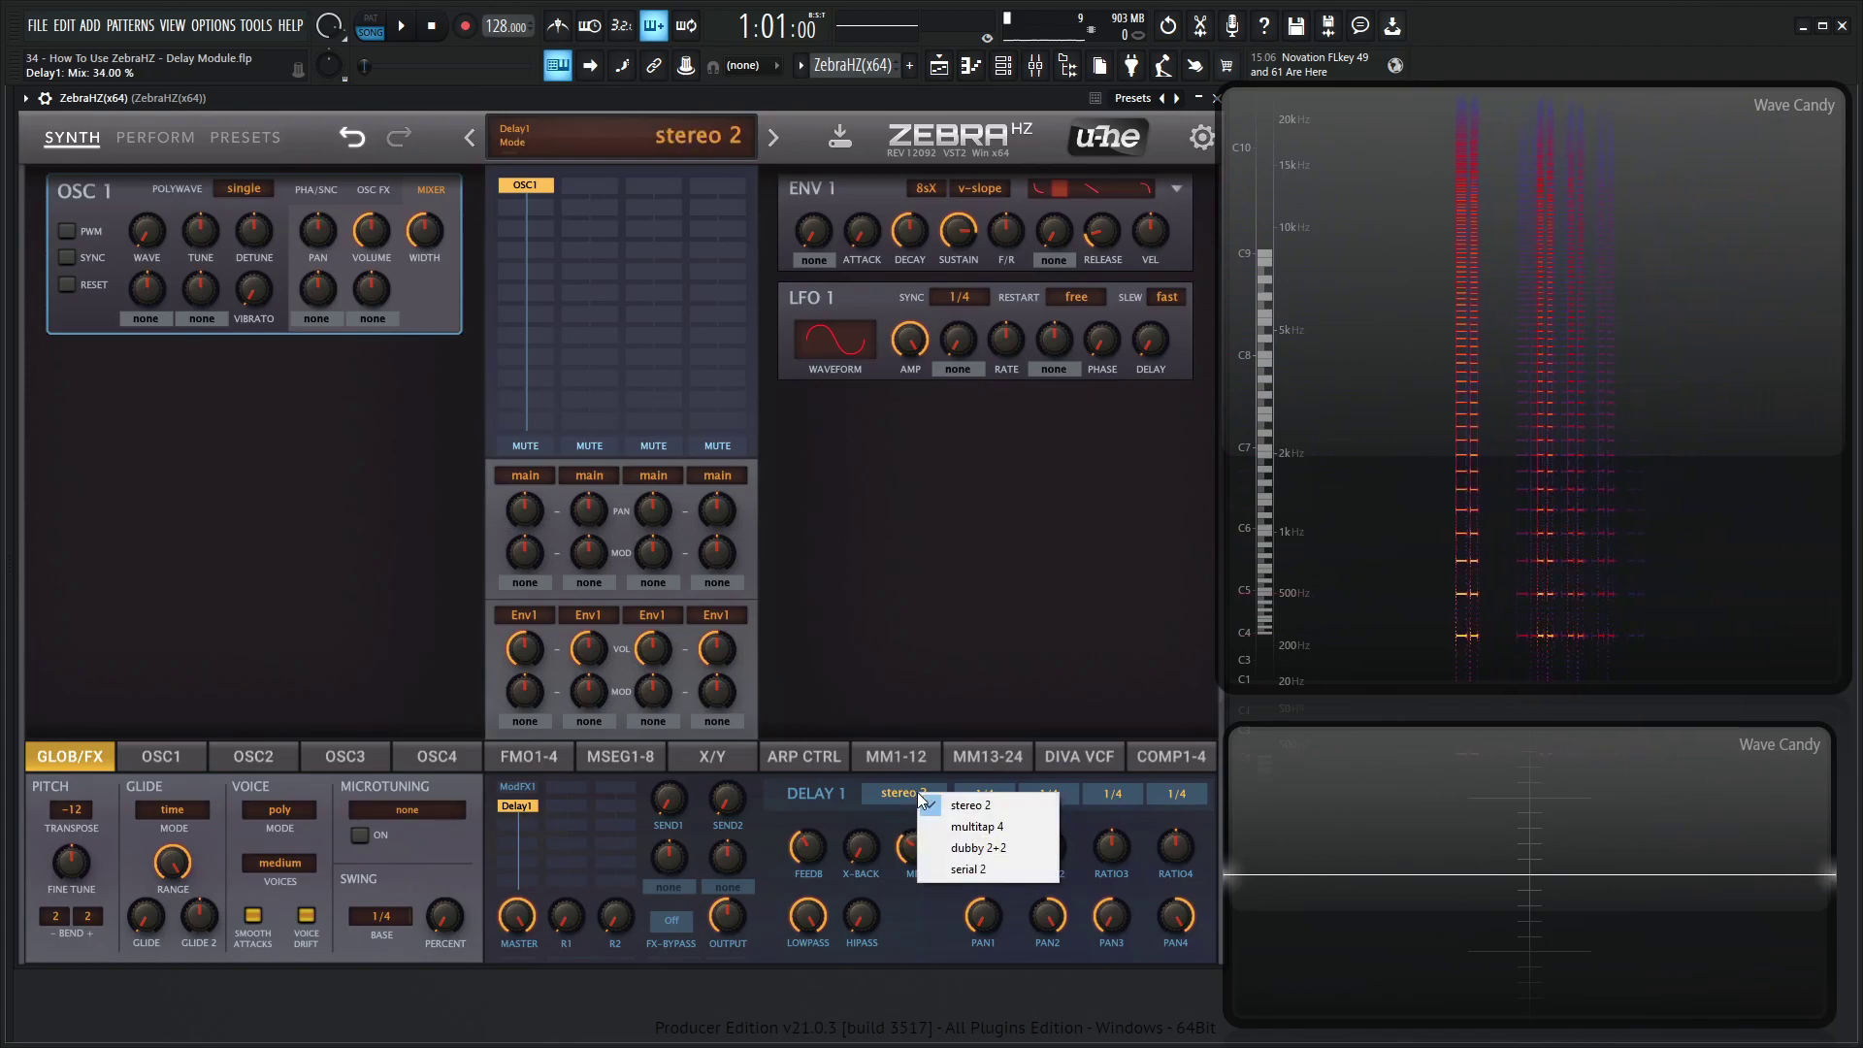
pyautogui.click(987, 828)
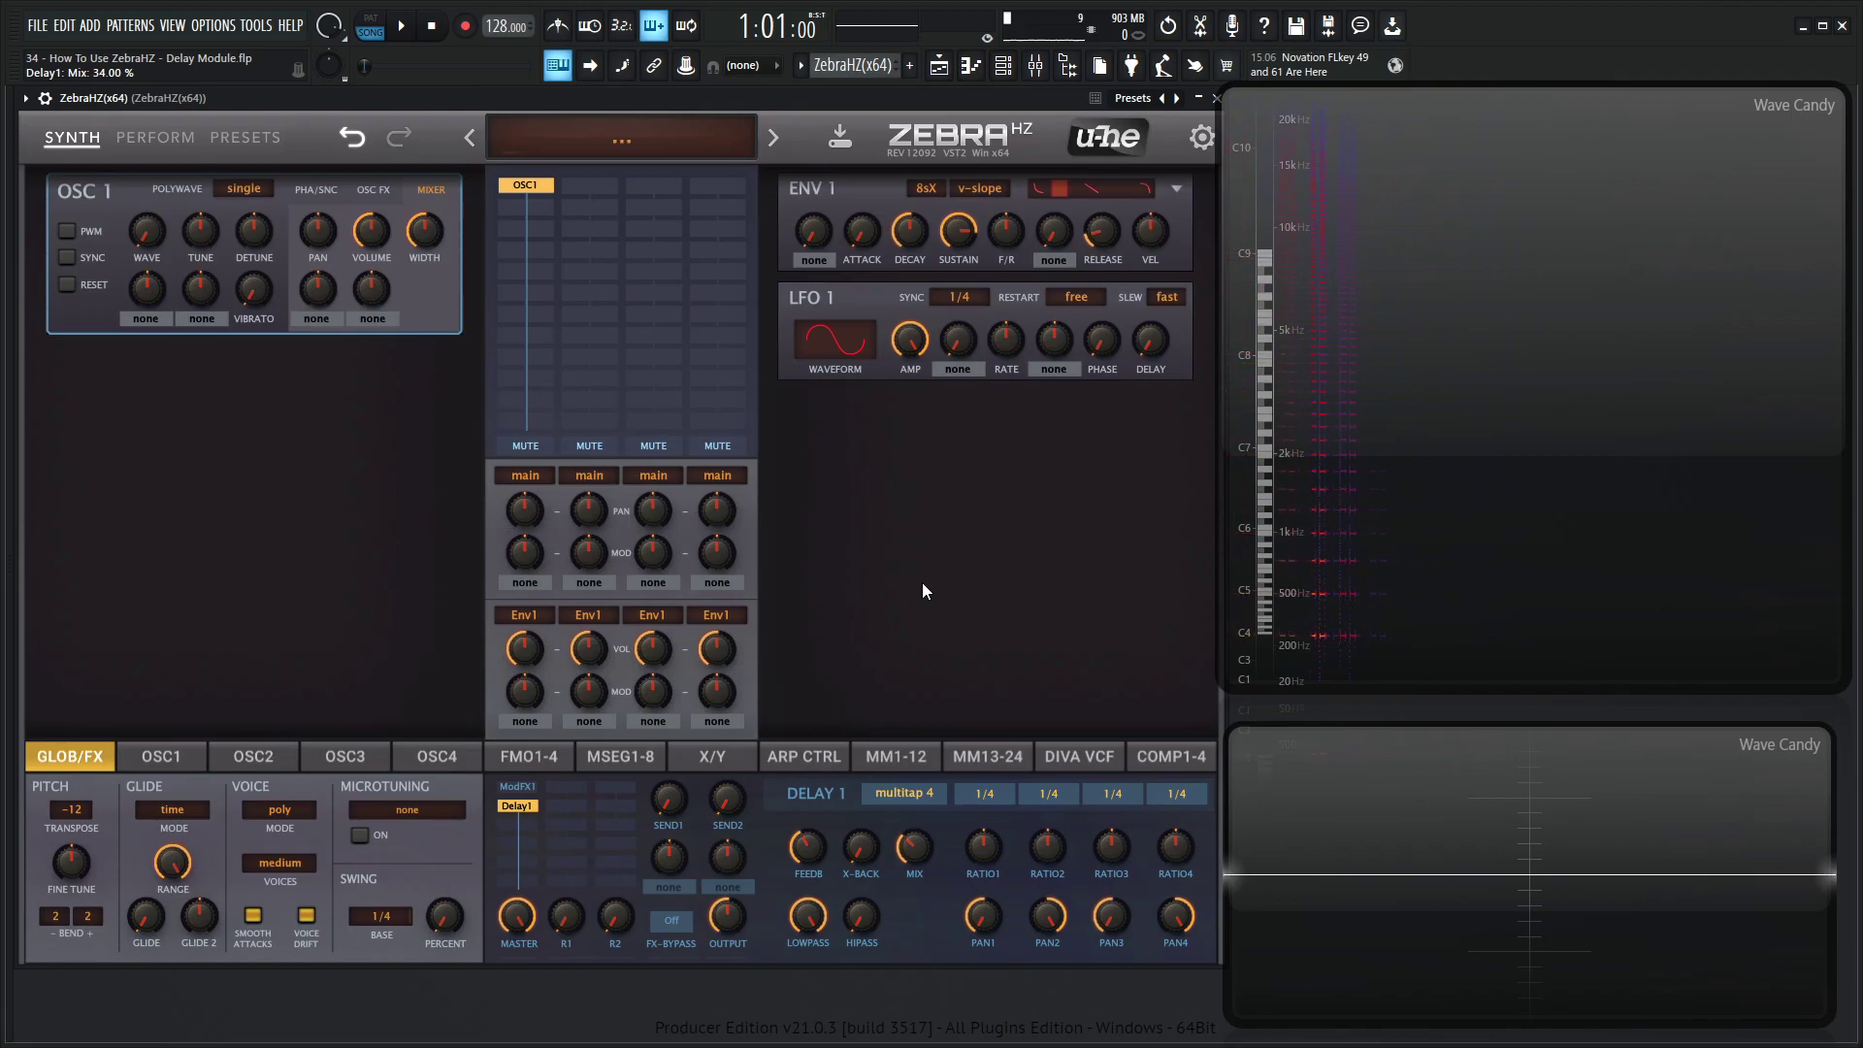
pyautogui.hotkey('alt', 'Tab')
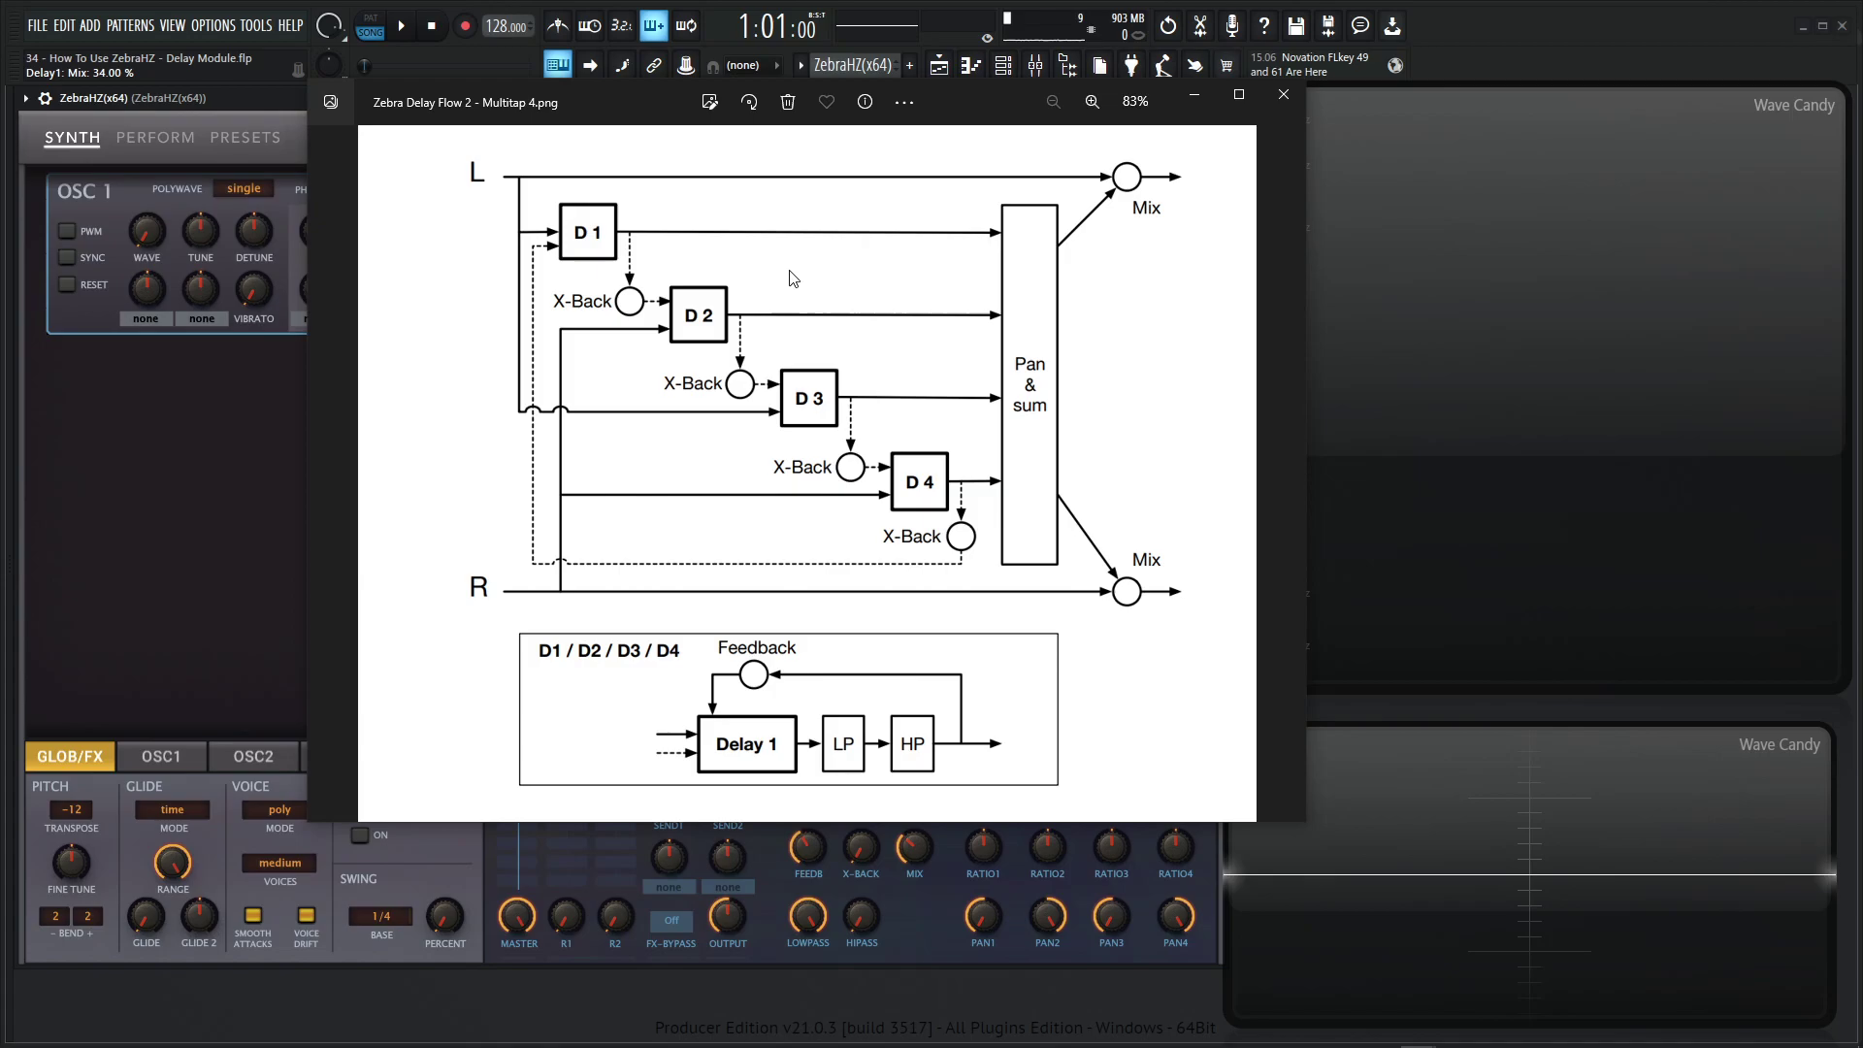
pyautogui.click(297, 467)
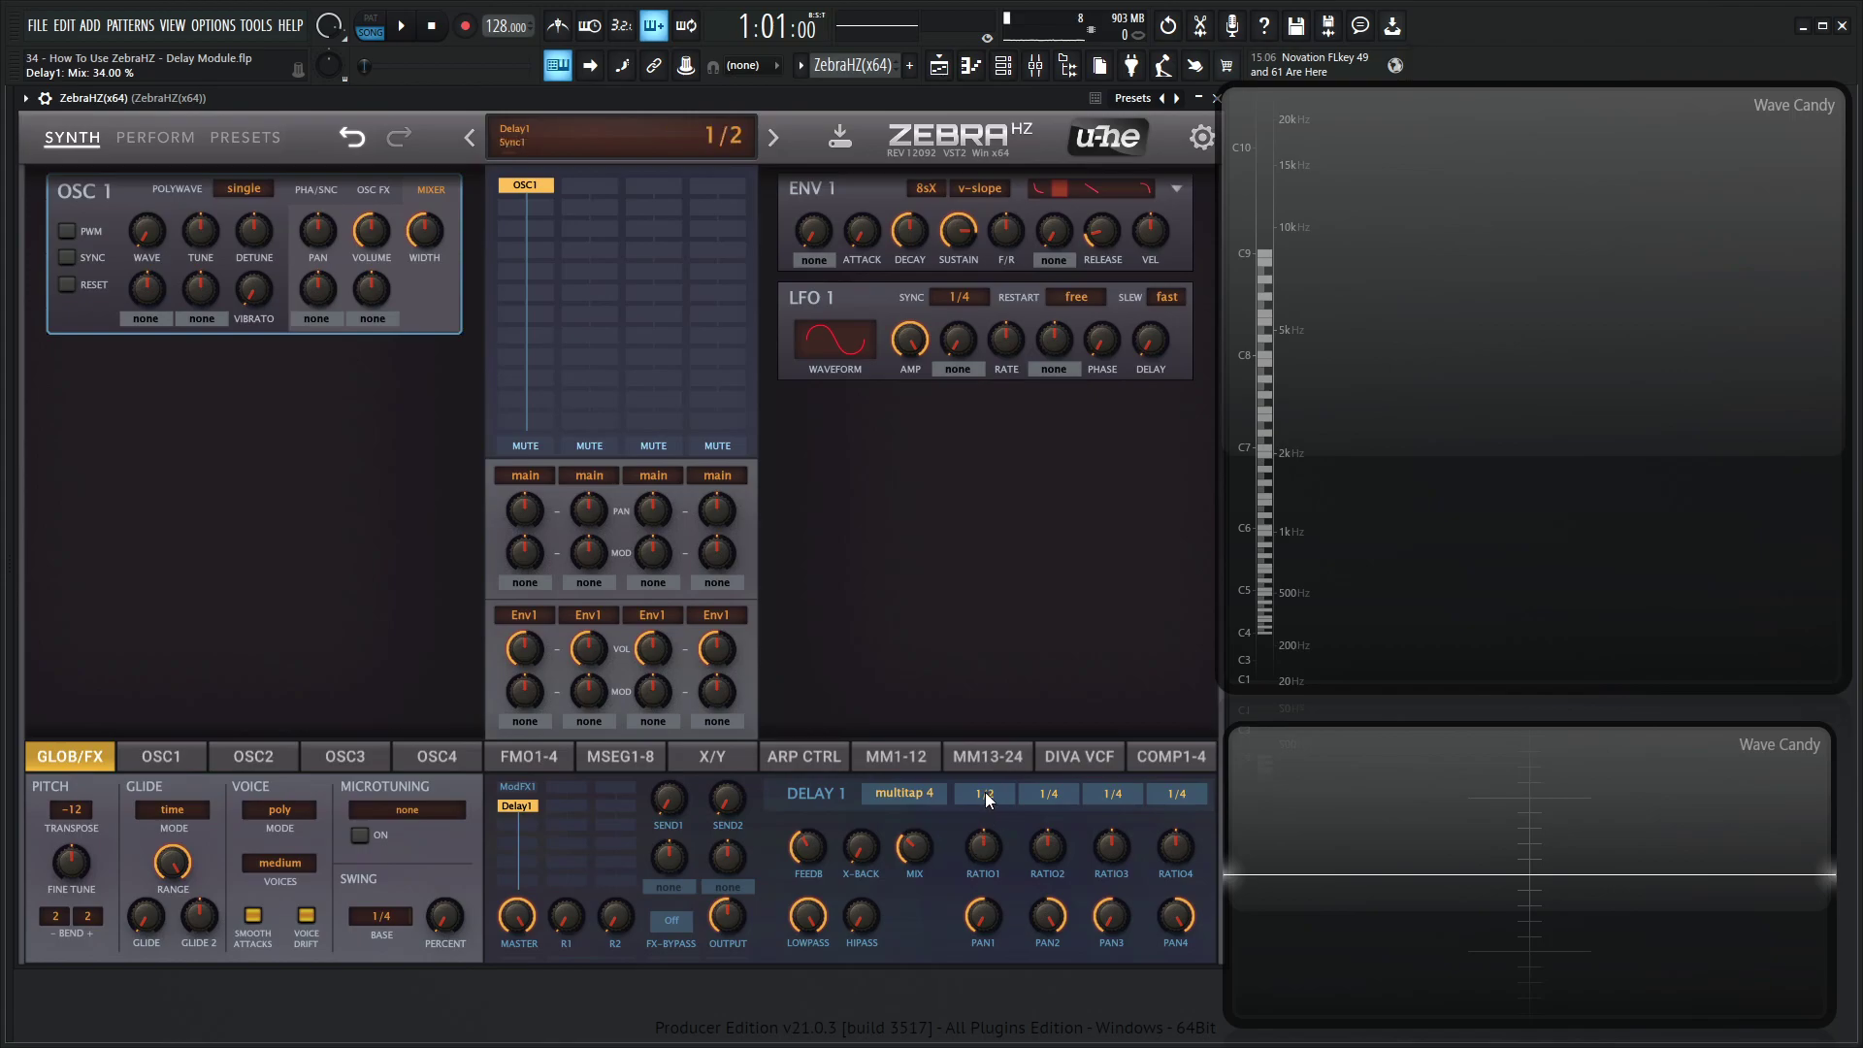
# Step: Set the multitap times to 1/2, 1/4, 1/8, 1/16 and raise tap ratios, Ratio 2 to 108
pyautogui.scroll(-1, 1175, 798)
pyautogui.scroll(-1, 1197, 804)
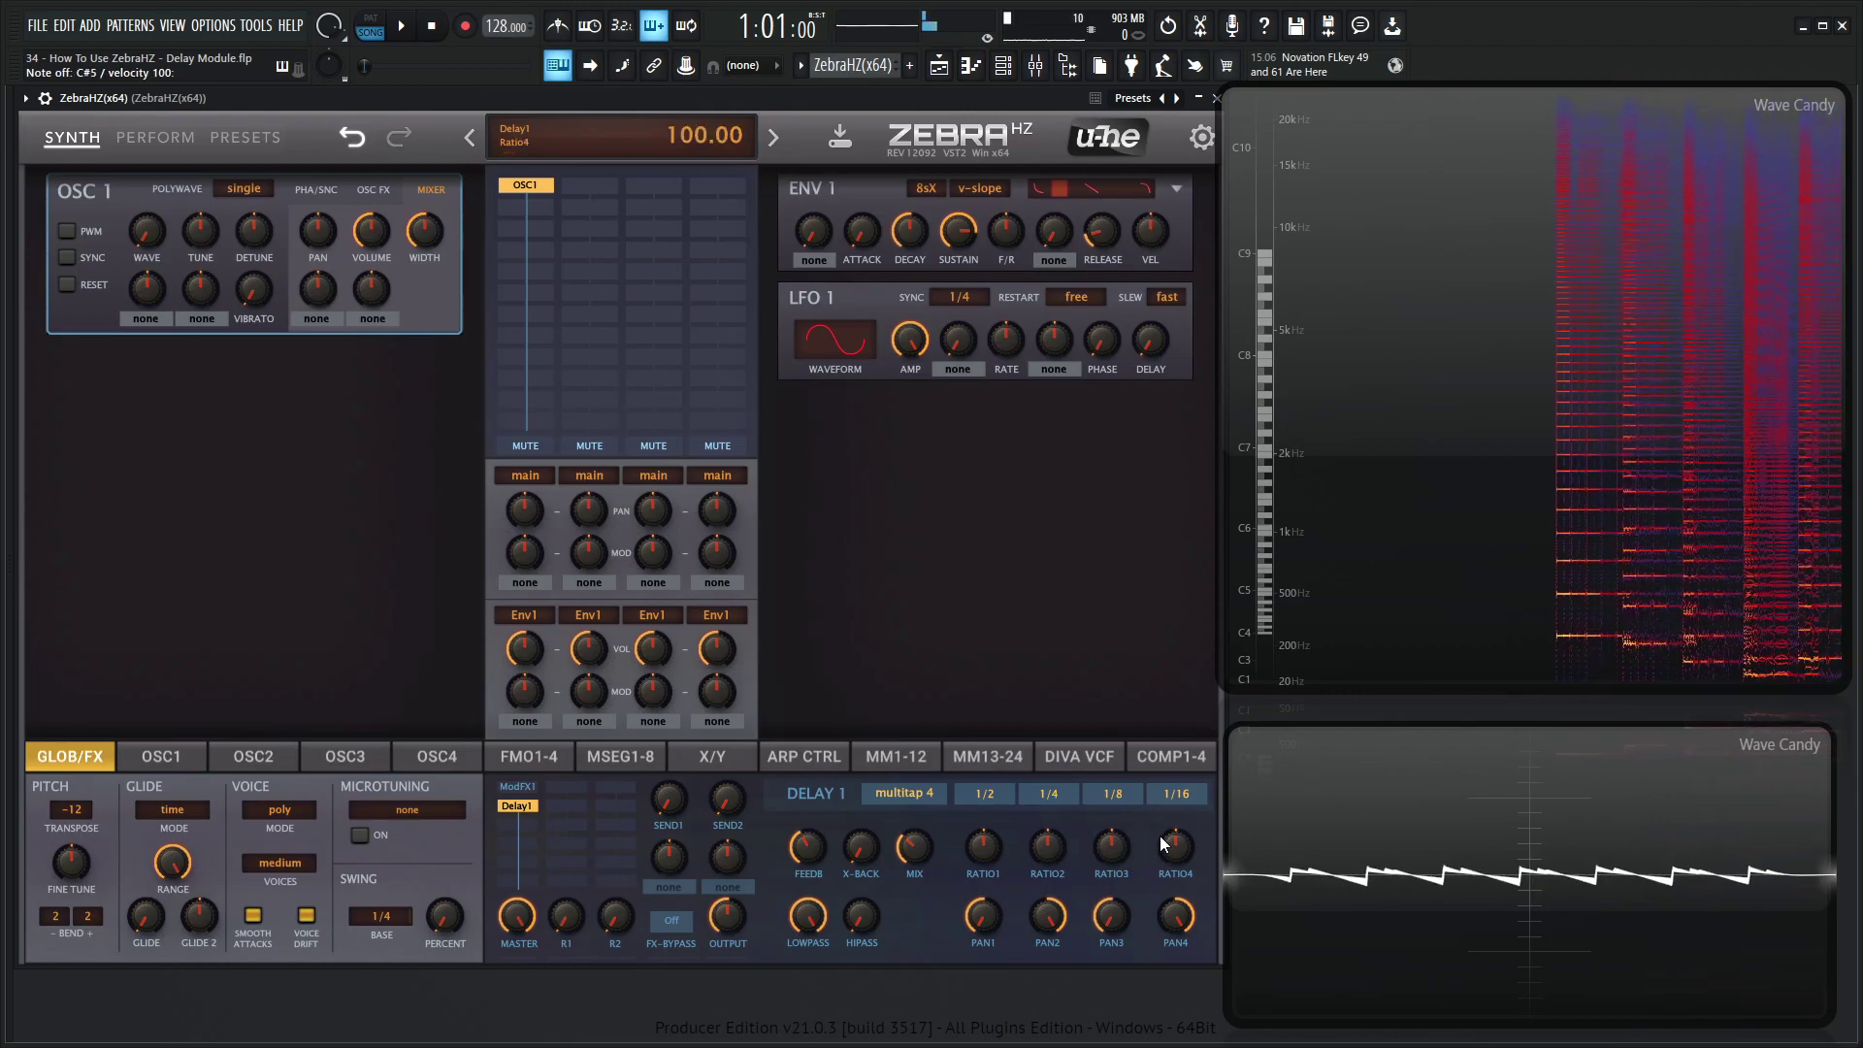
pyautogui.scroll(5, 1173, 848)
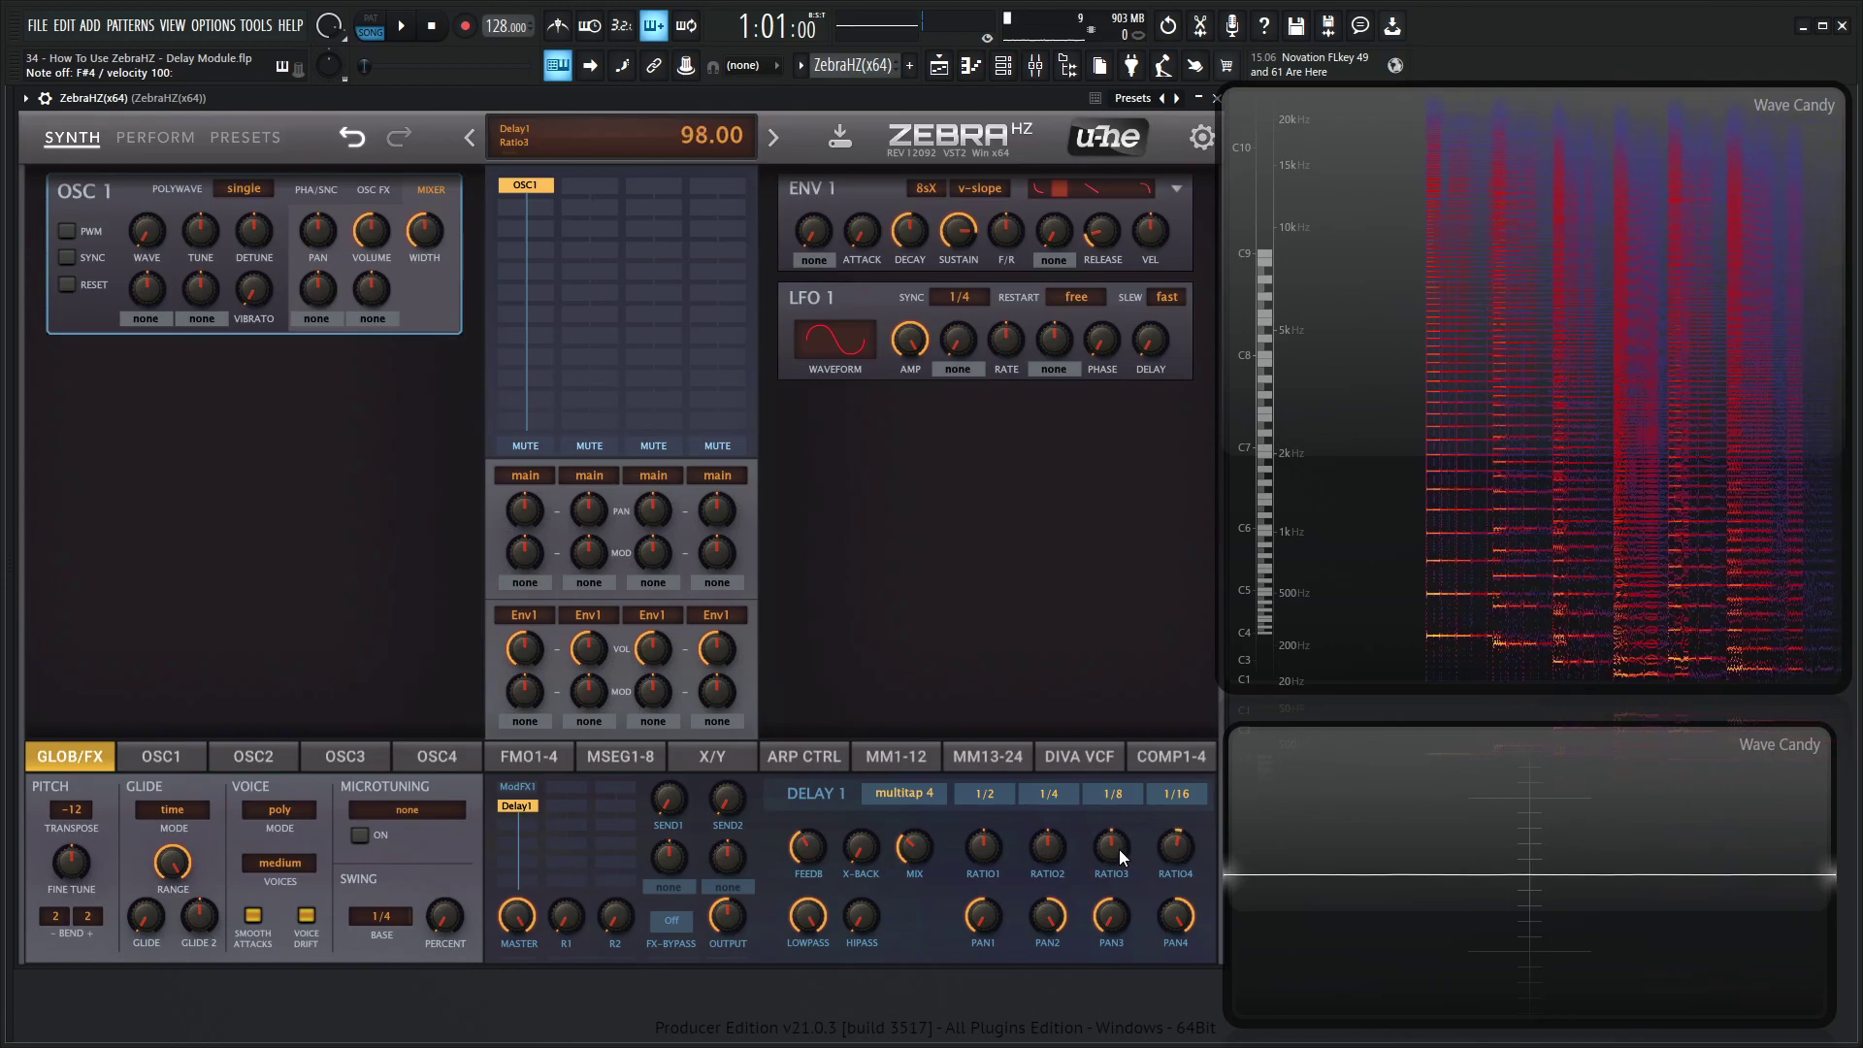
pyautogui.scroll(4, 1055, 847)
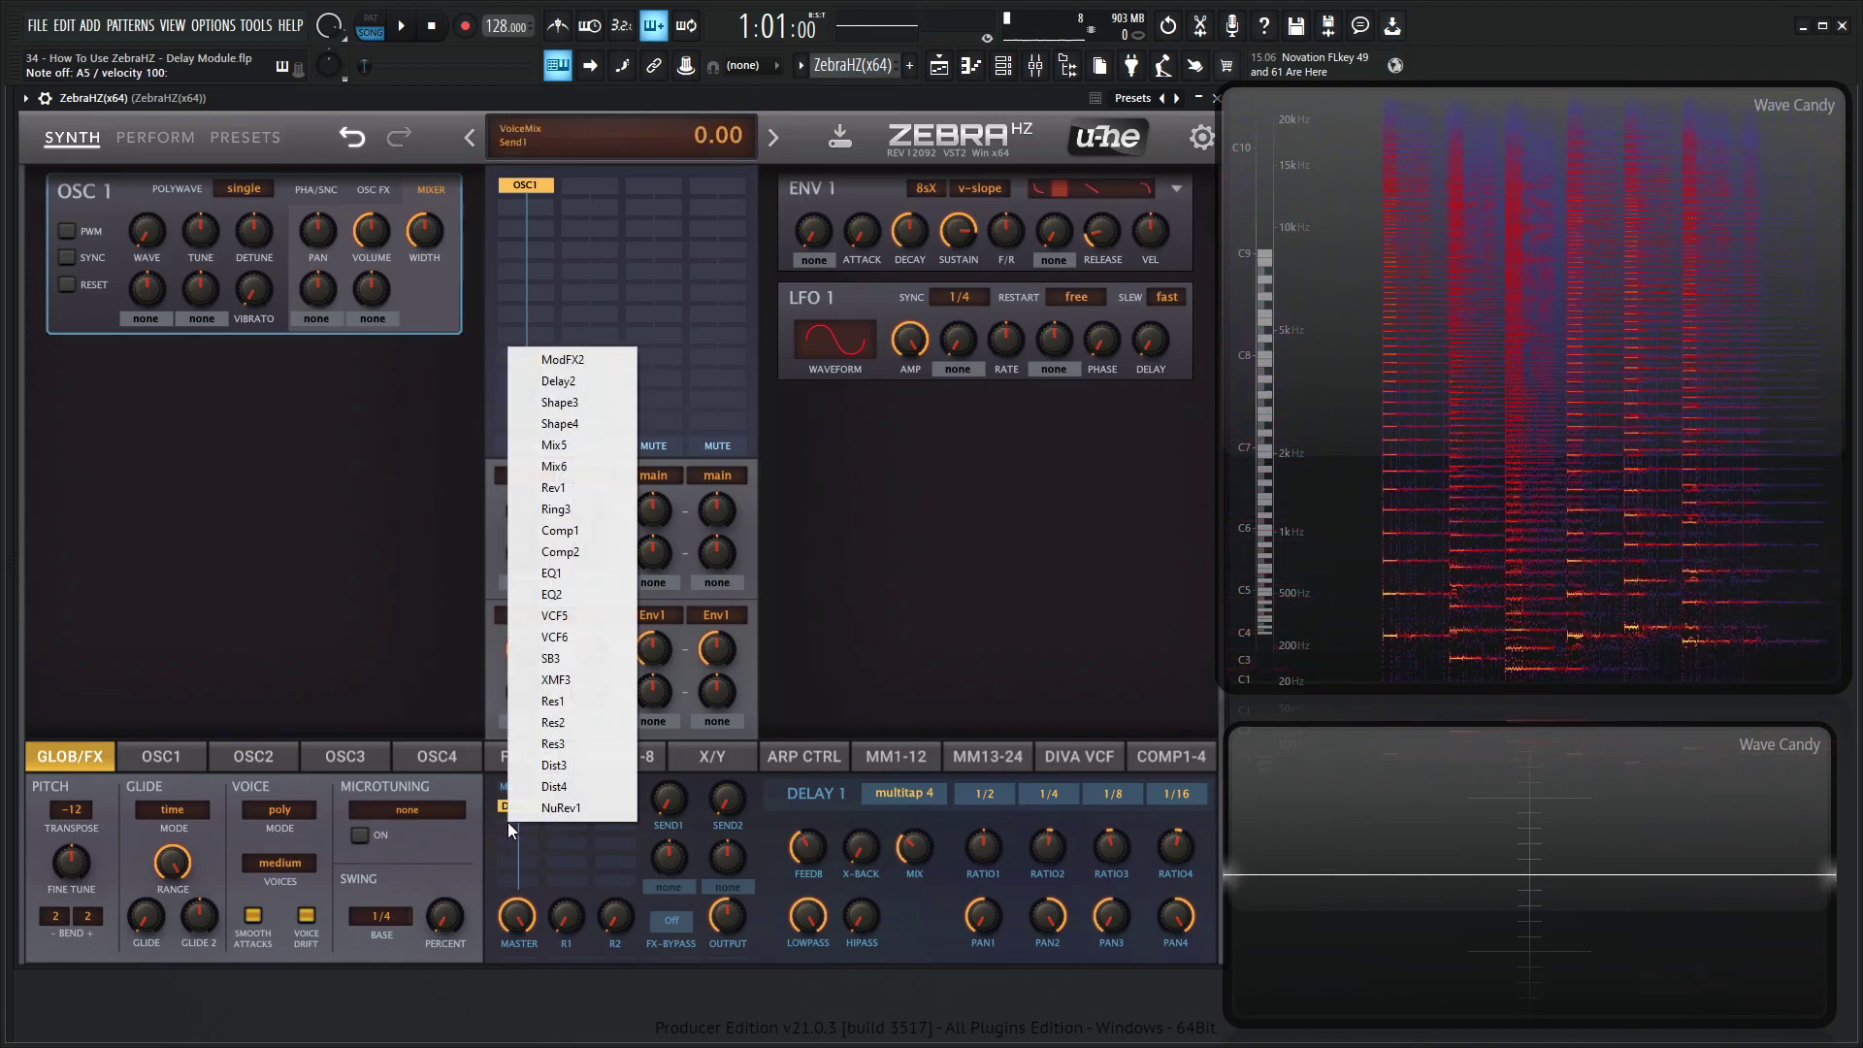
# Step: Reload the init patch, add Delay1 to the empty FX slot and set it to dubby 2+2
pyautogui.click(607, 383)
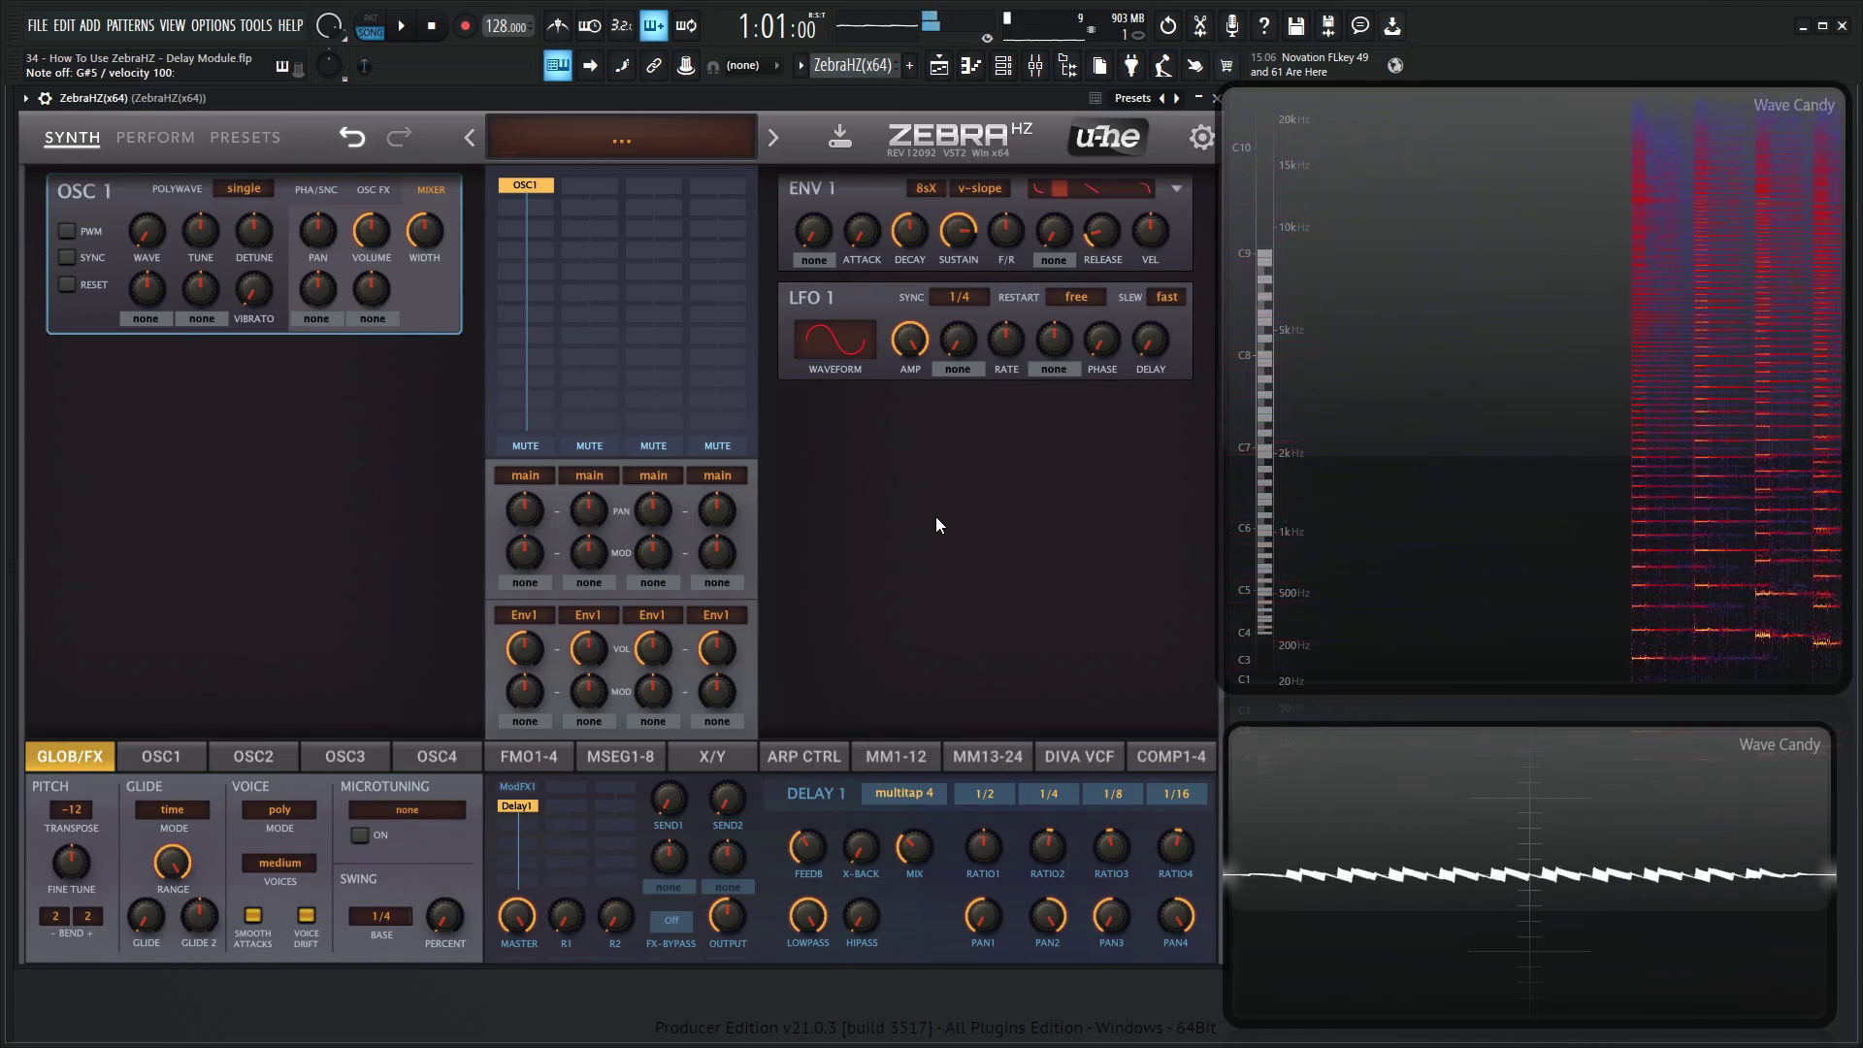
pyautogui.hotkey('ctrl', 'z')
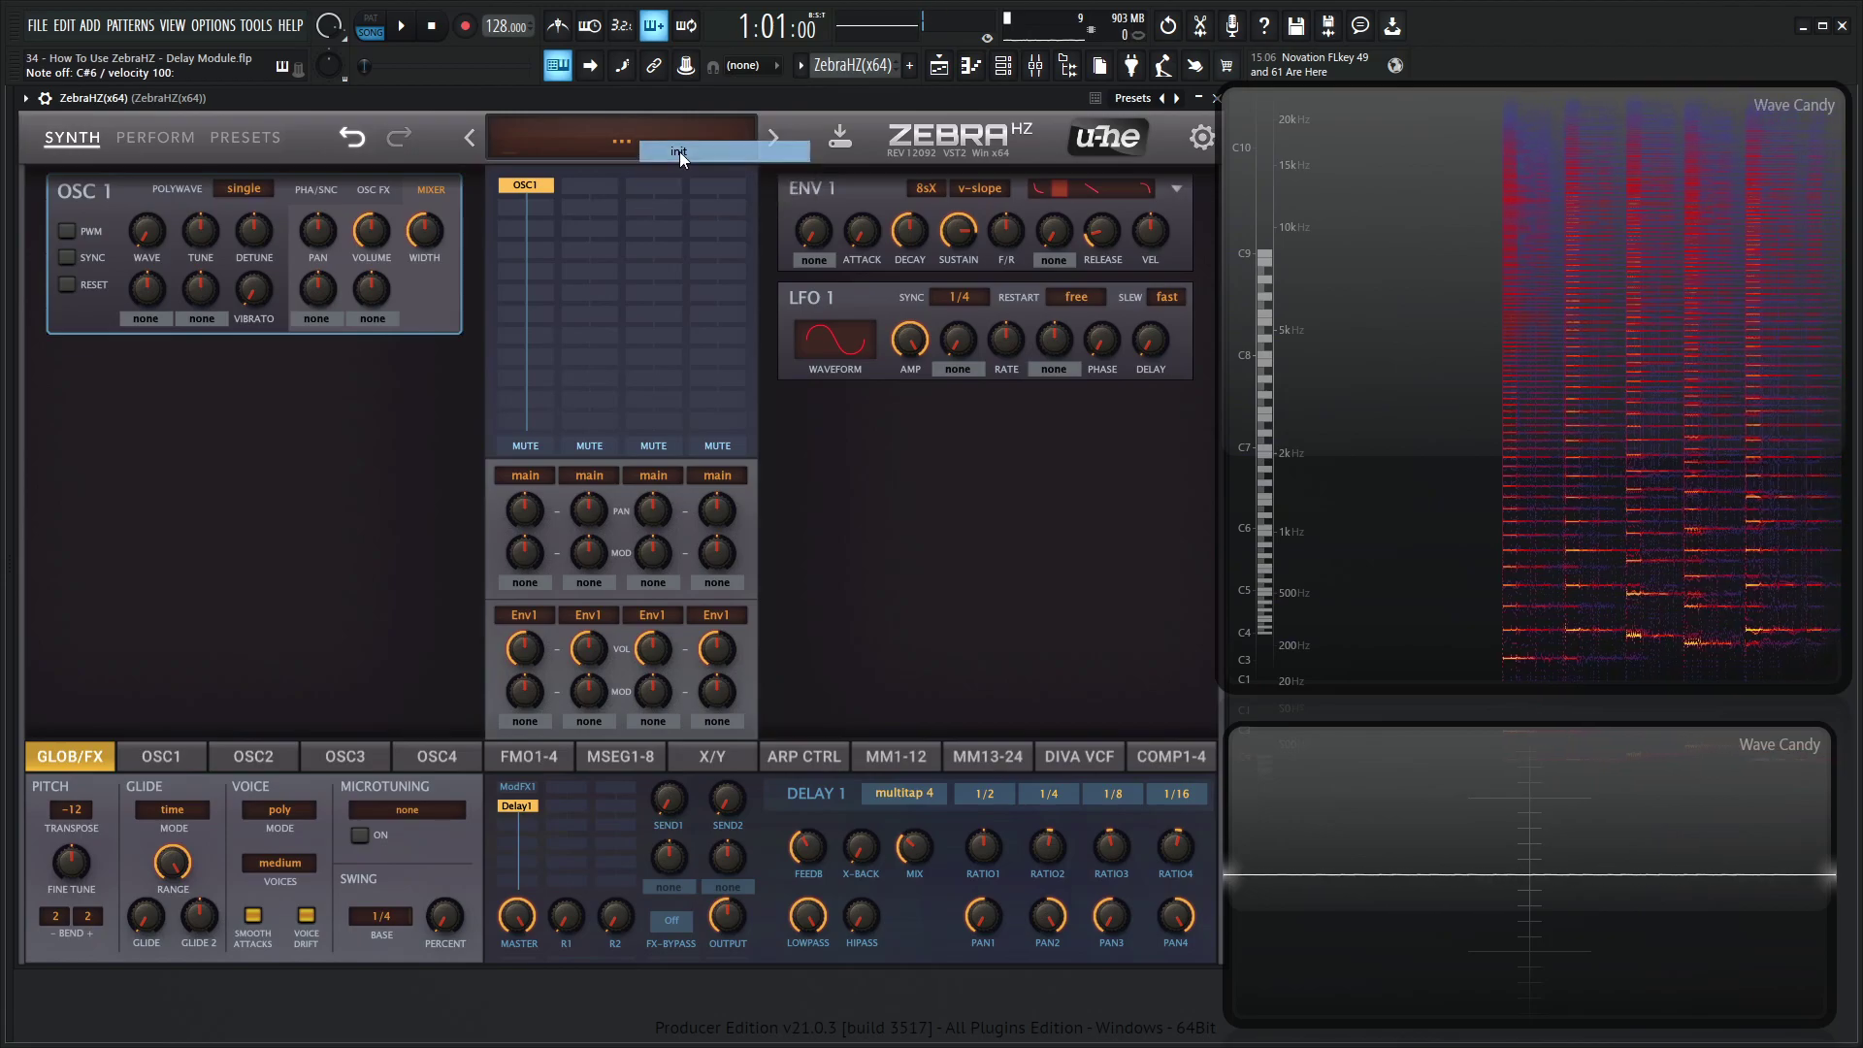
pyautogui.click(520, 799)
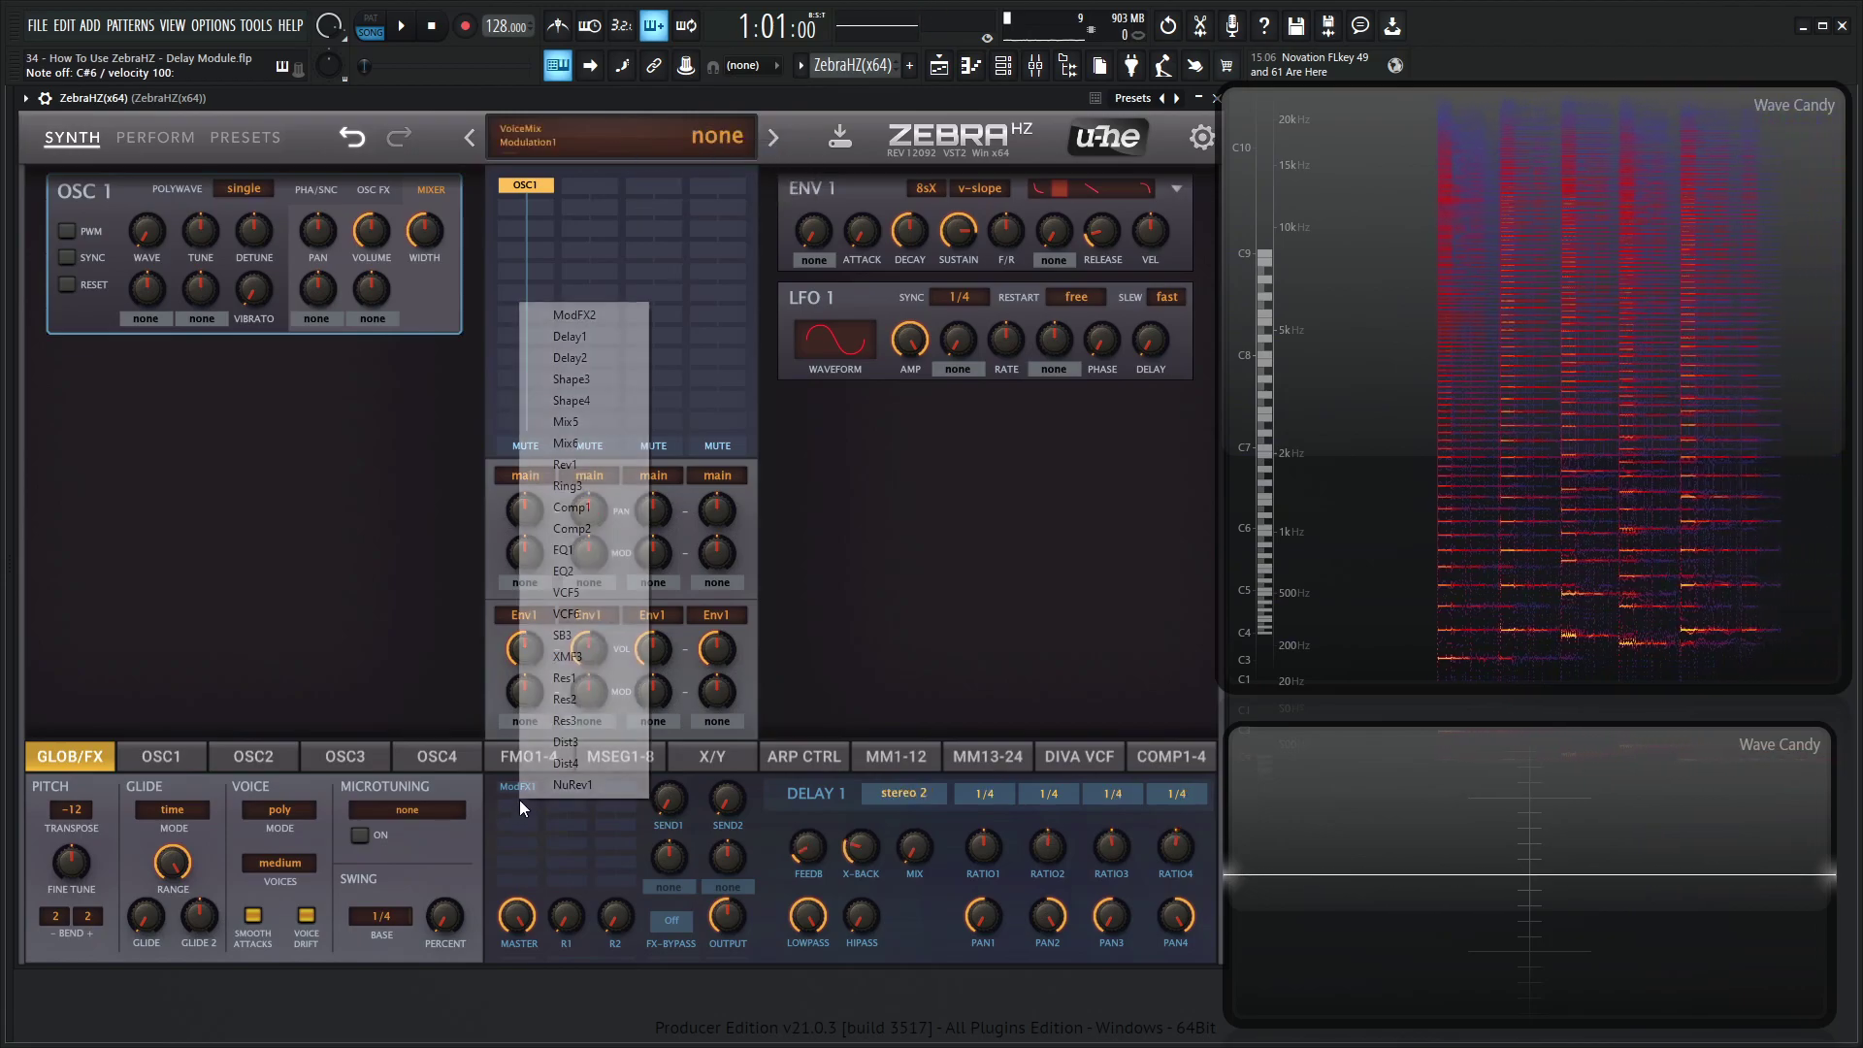
pyautogui.click(598, 330)
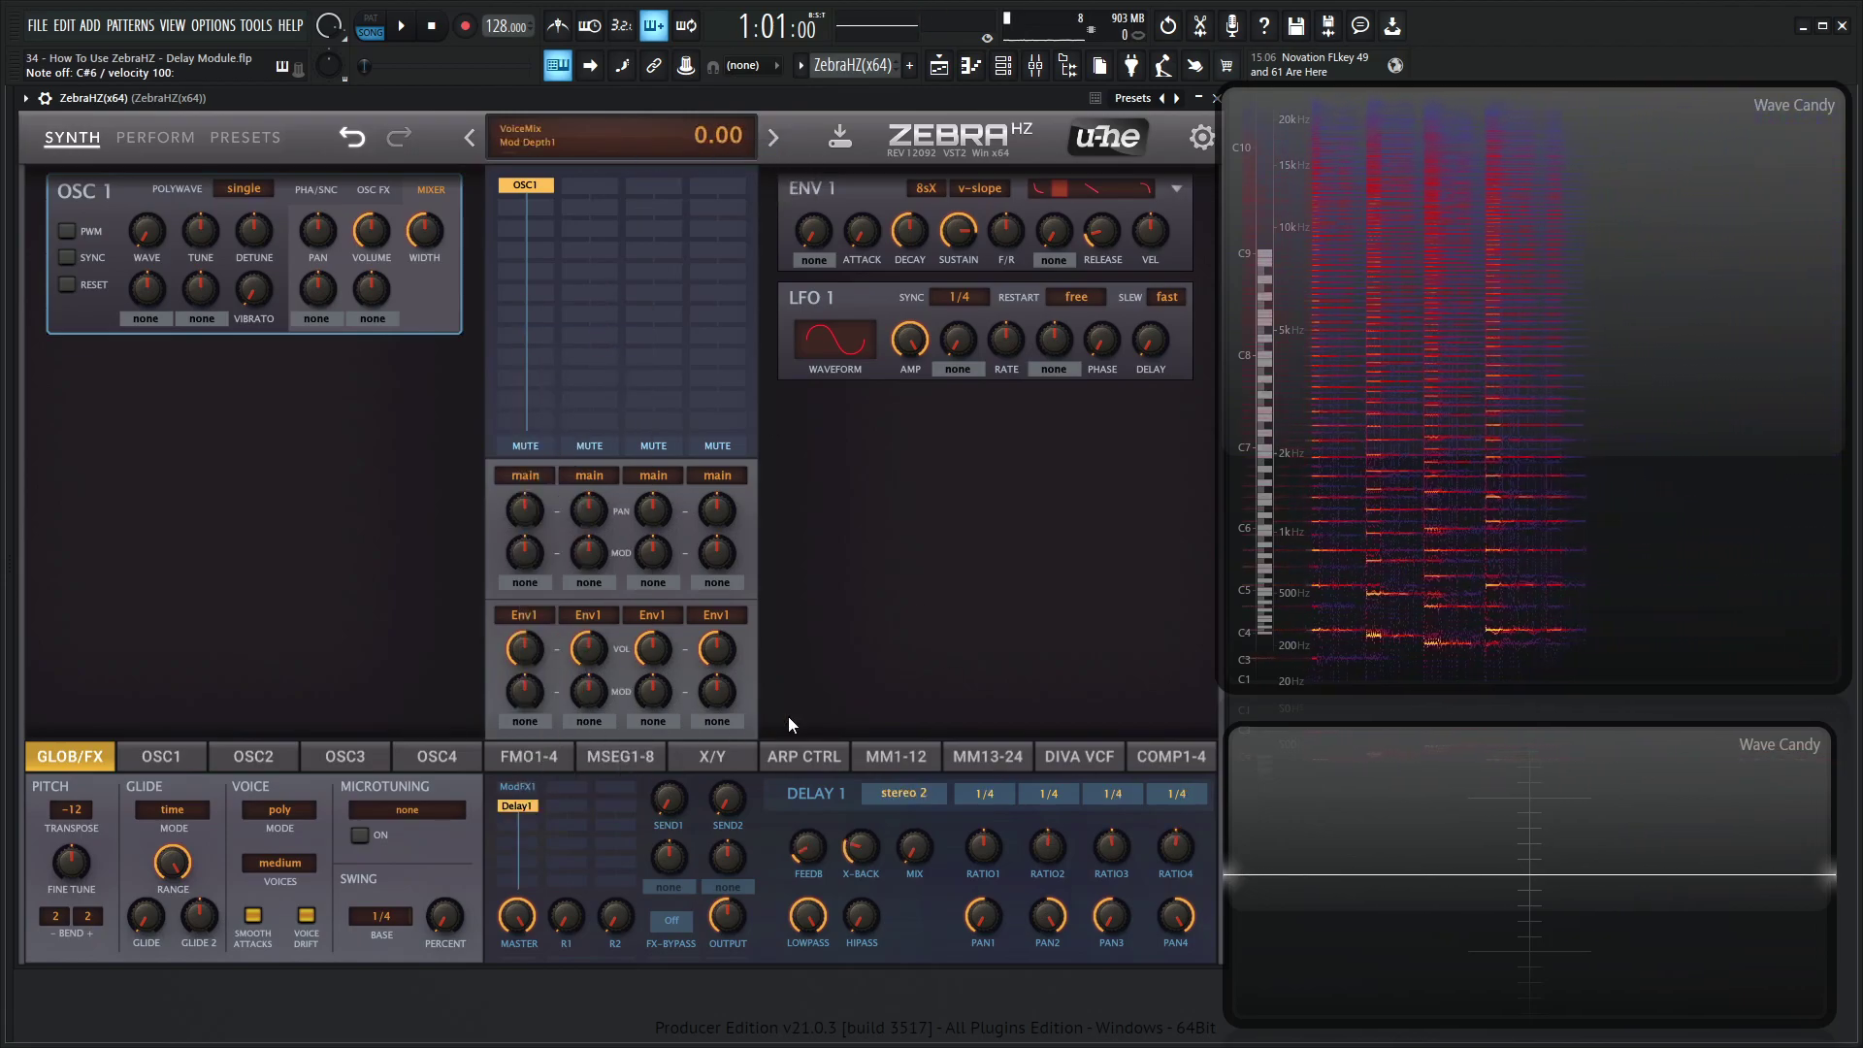
pyautogui.click(903, 792)
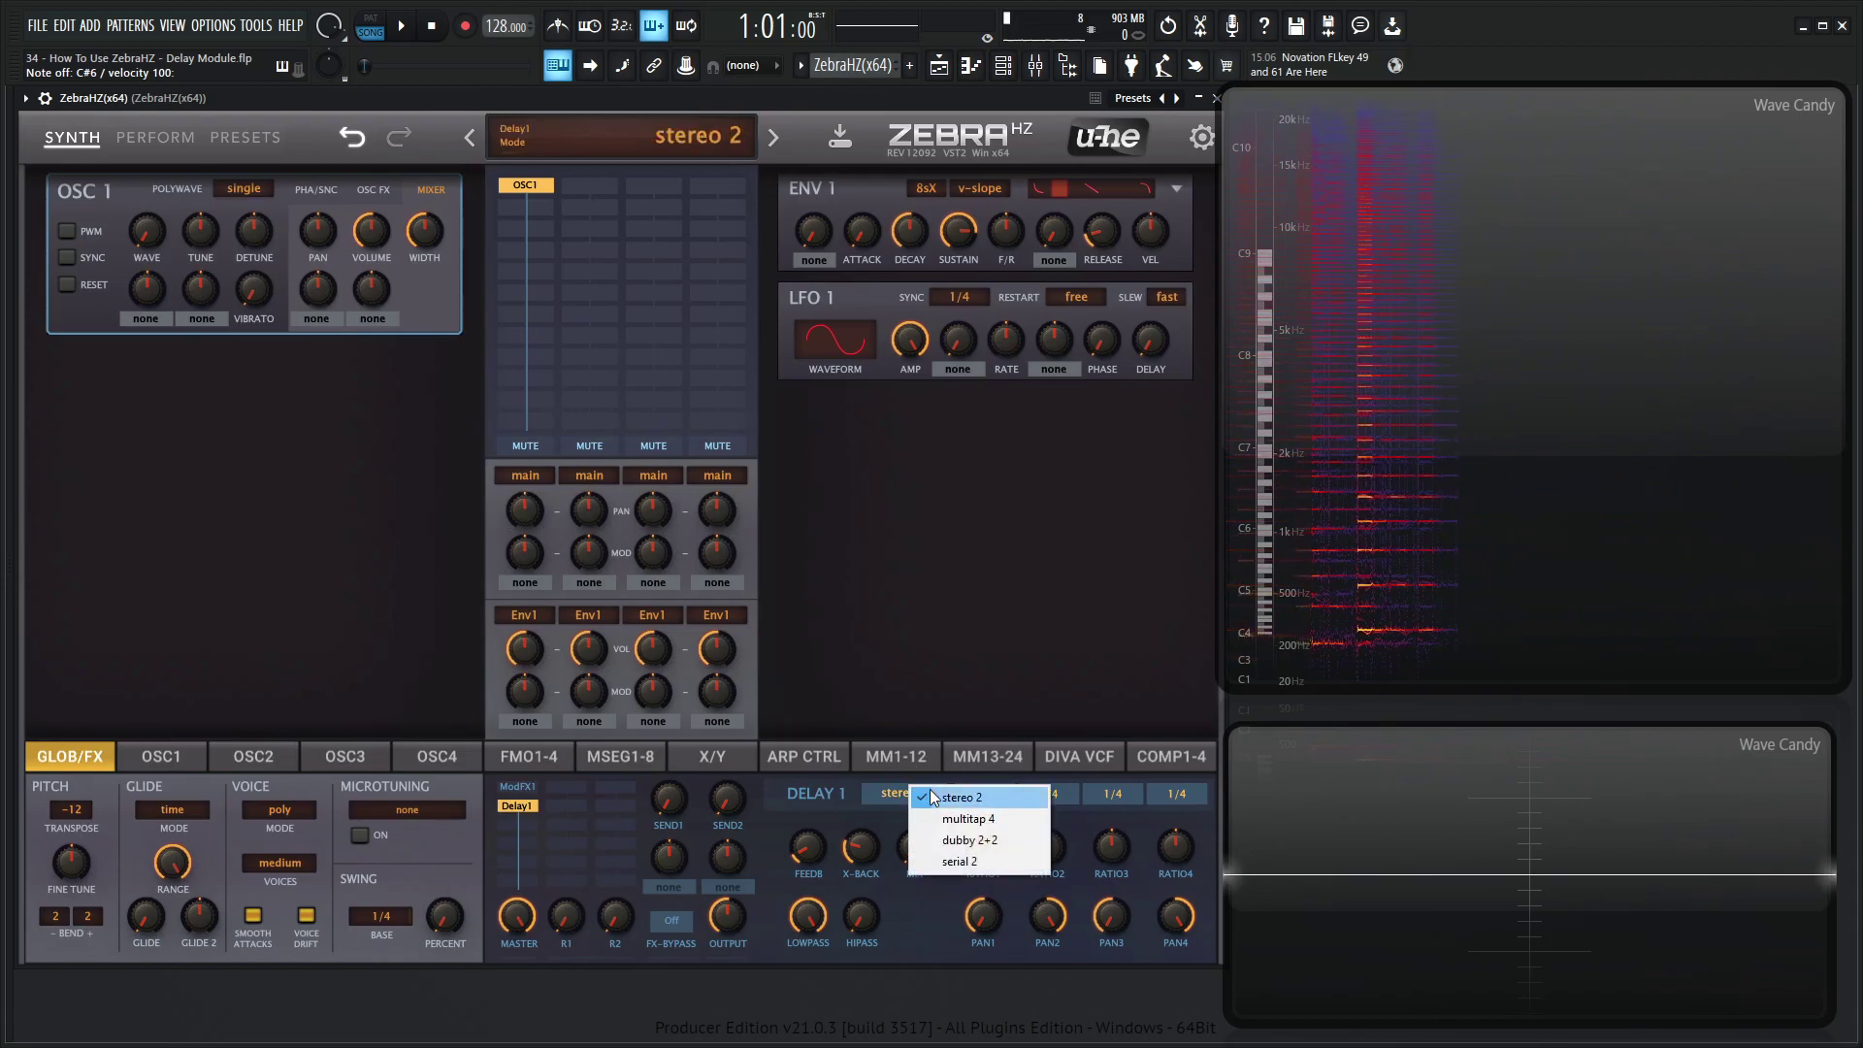
pyautogui.click(1000, 843)
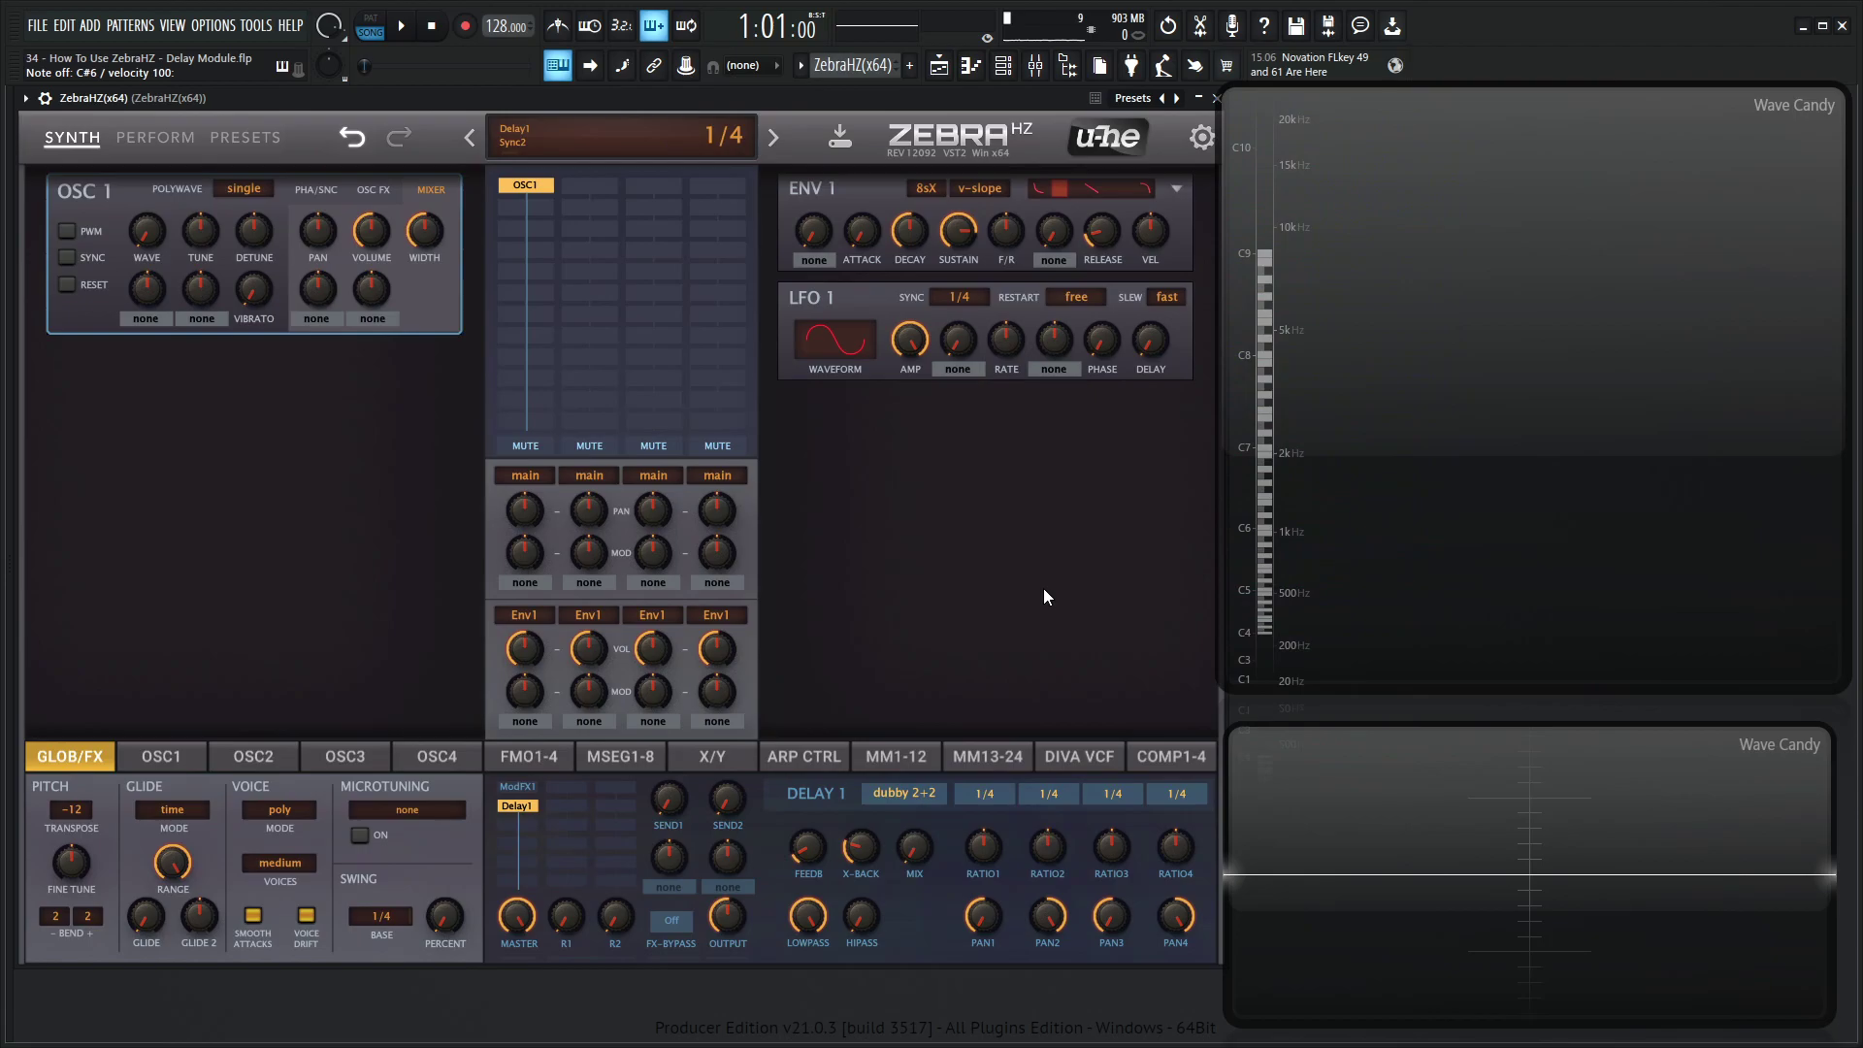
# Step: Review the Dubby 2 Plus 2 flow diagram in Photos
pyautogui.hotkey('alt', 'Tab')
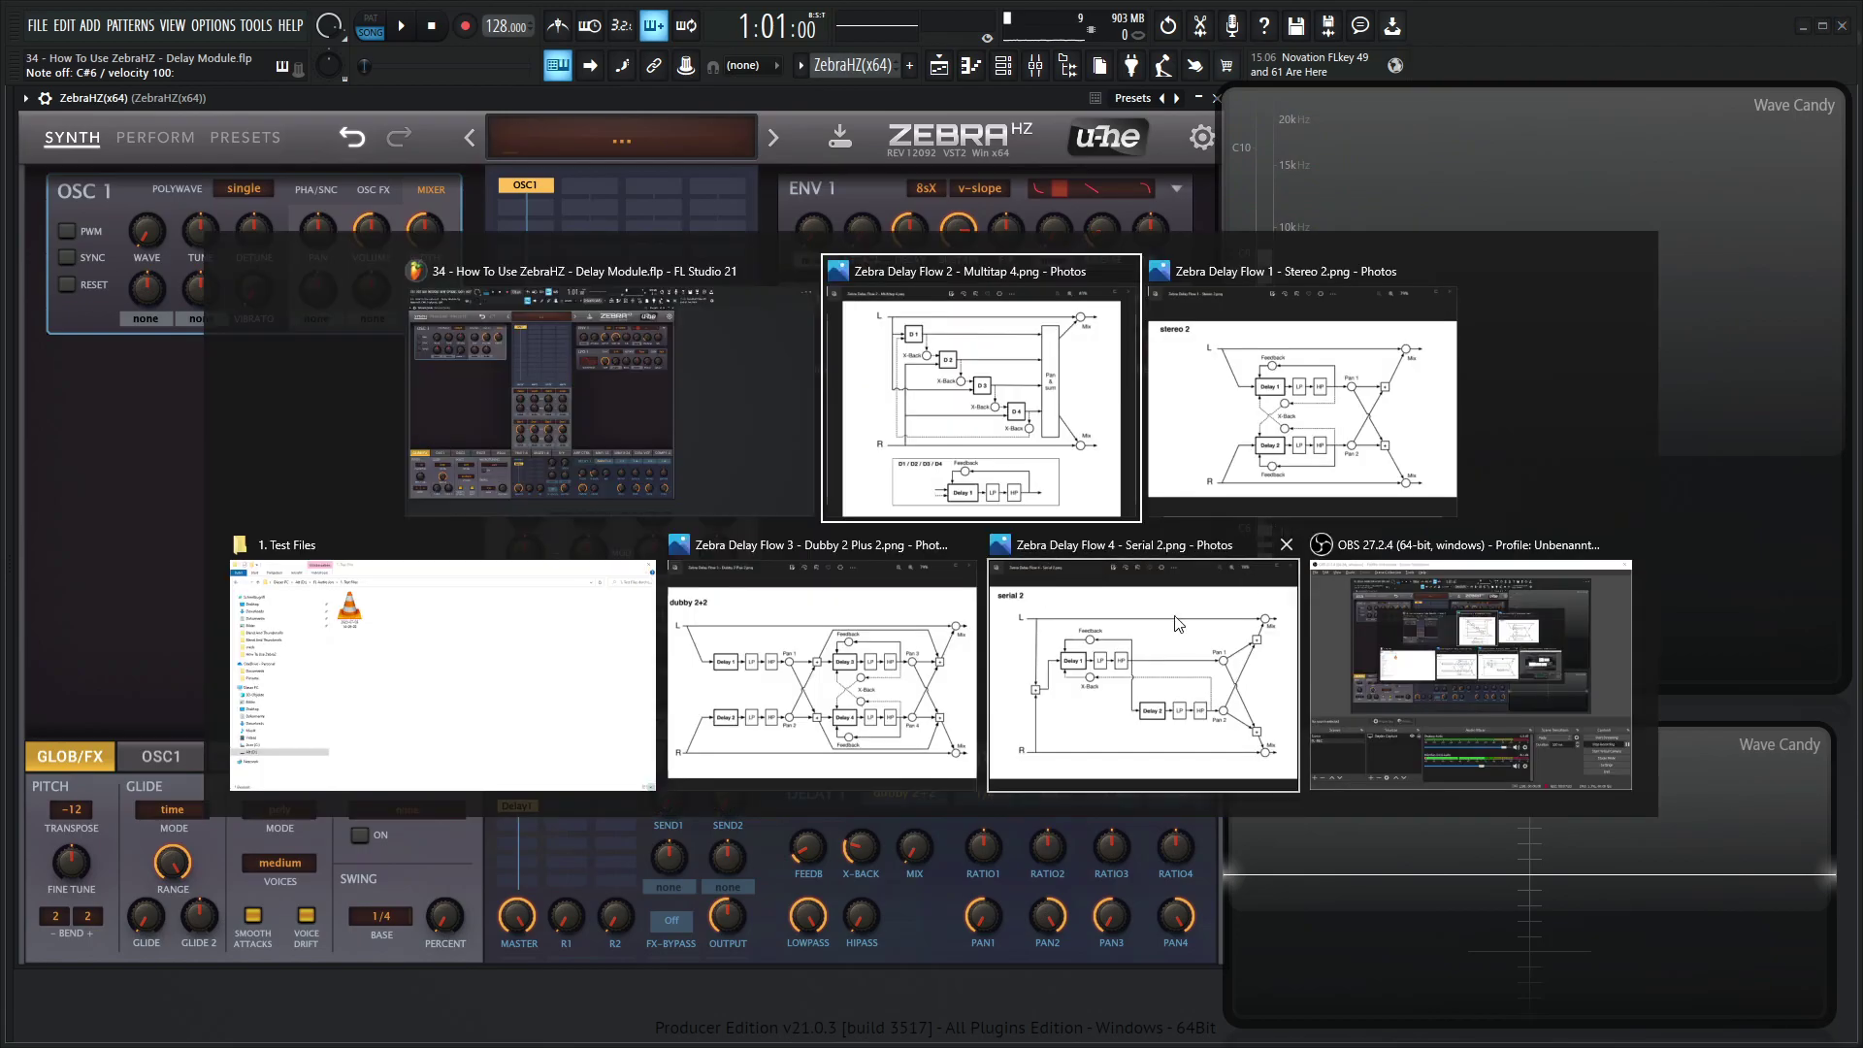
pyautogui.click(936, 596)
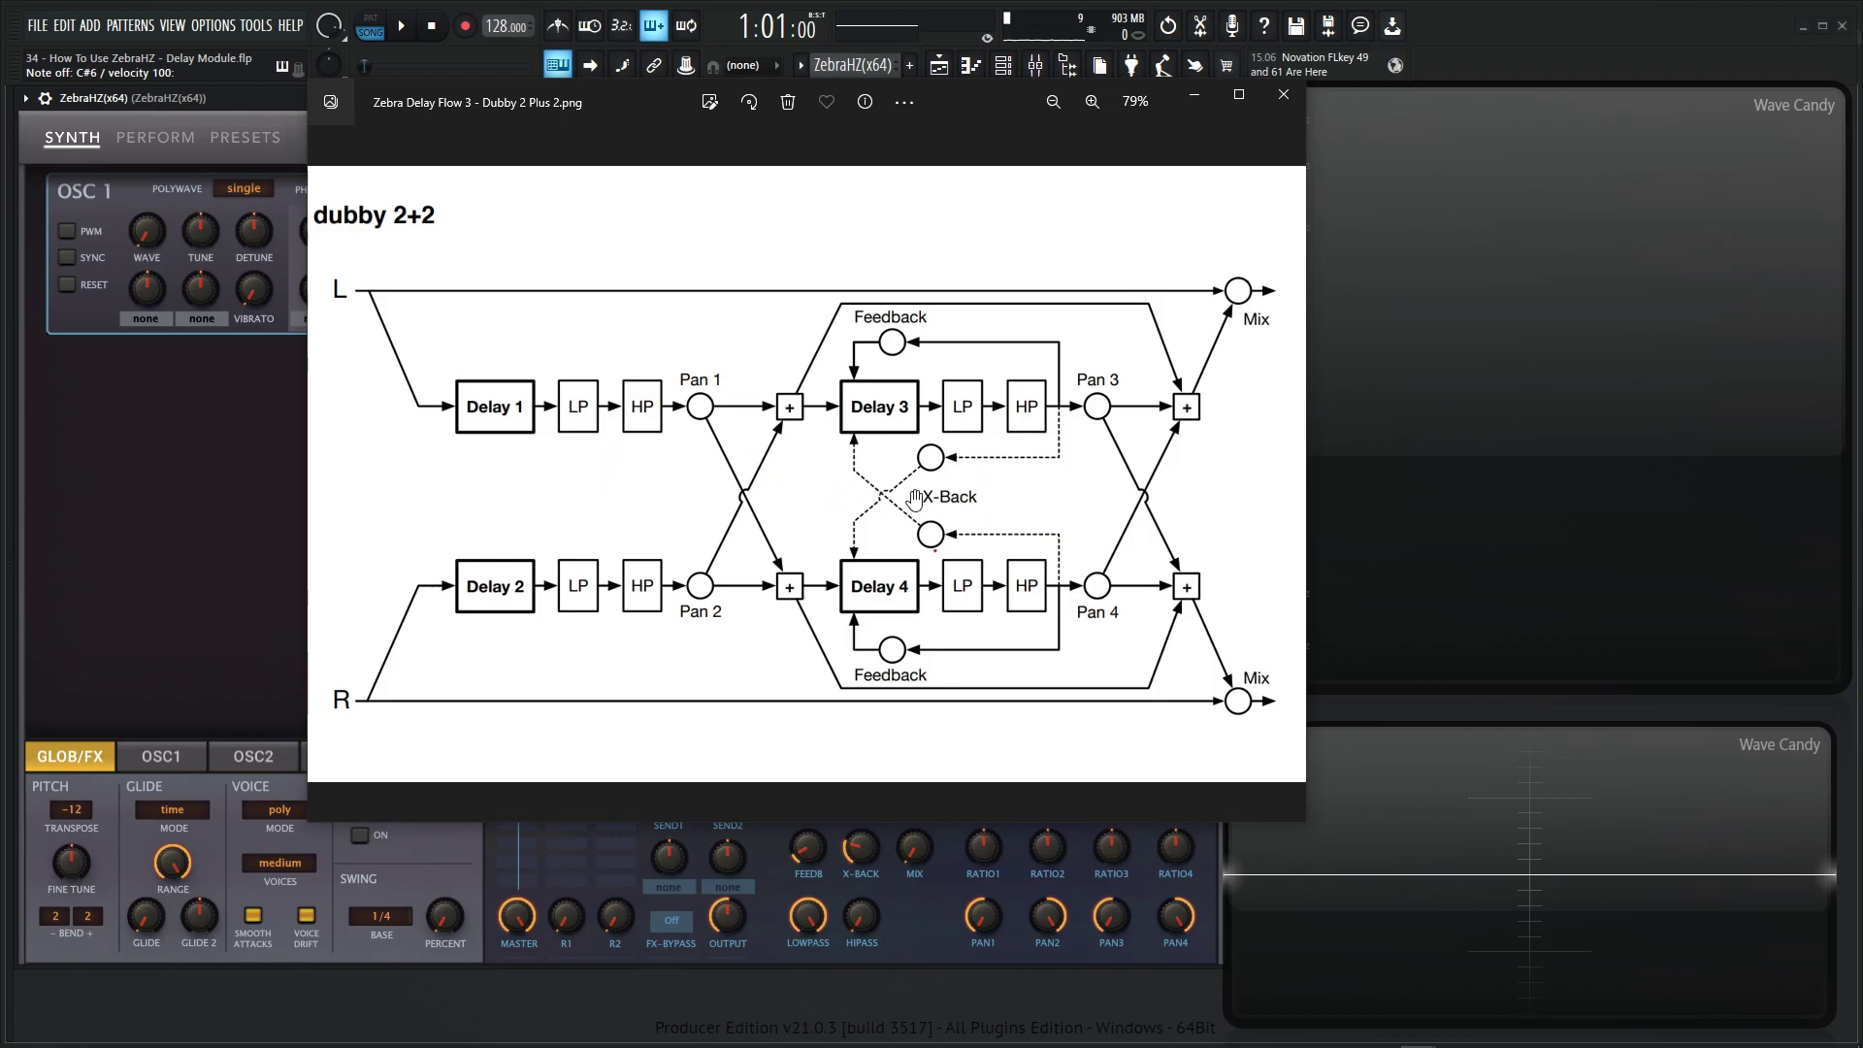
pyautogui.click(243, 520)
# Step: Switch Zebra's Delay 1 to serial 2 mode
pyautogui.click(951, 793)
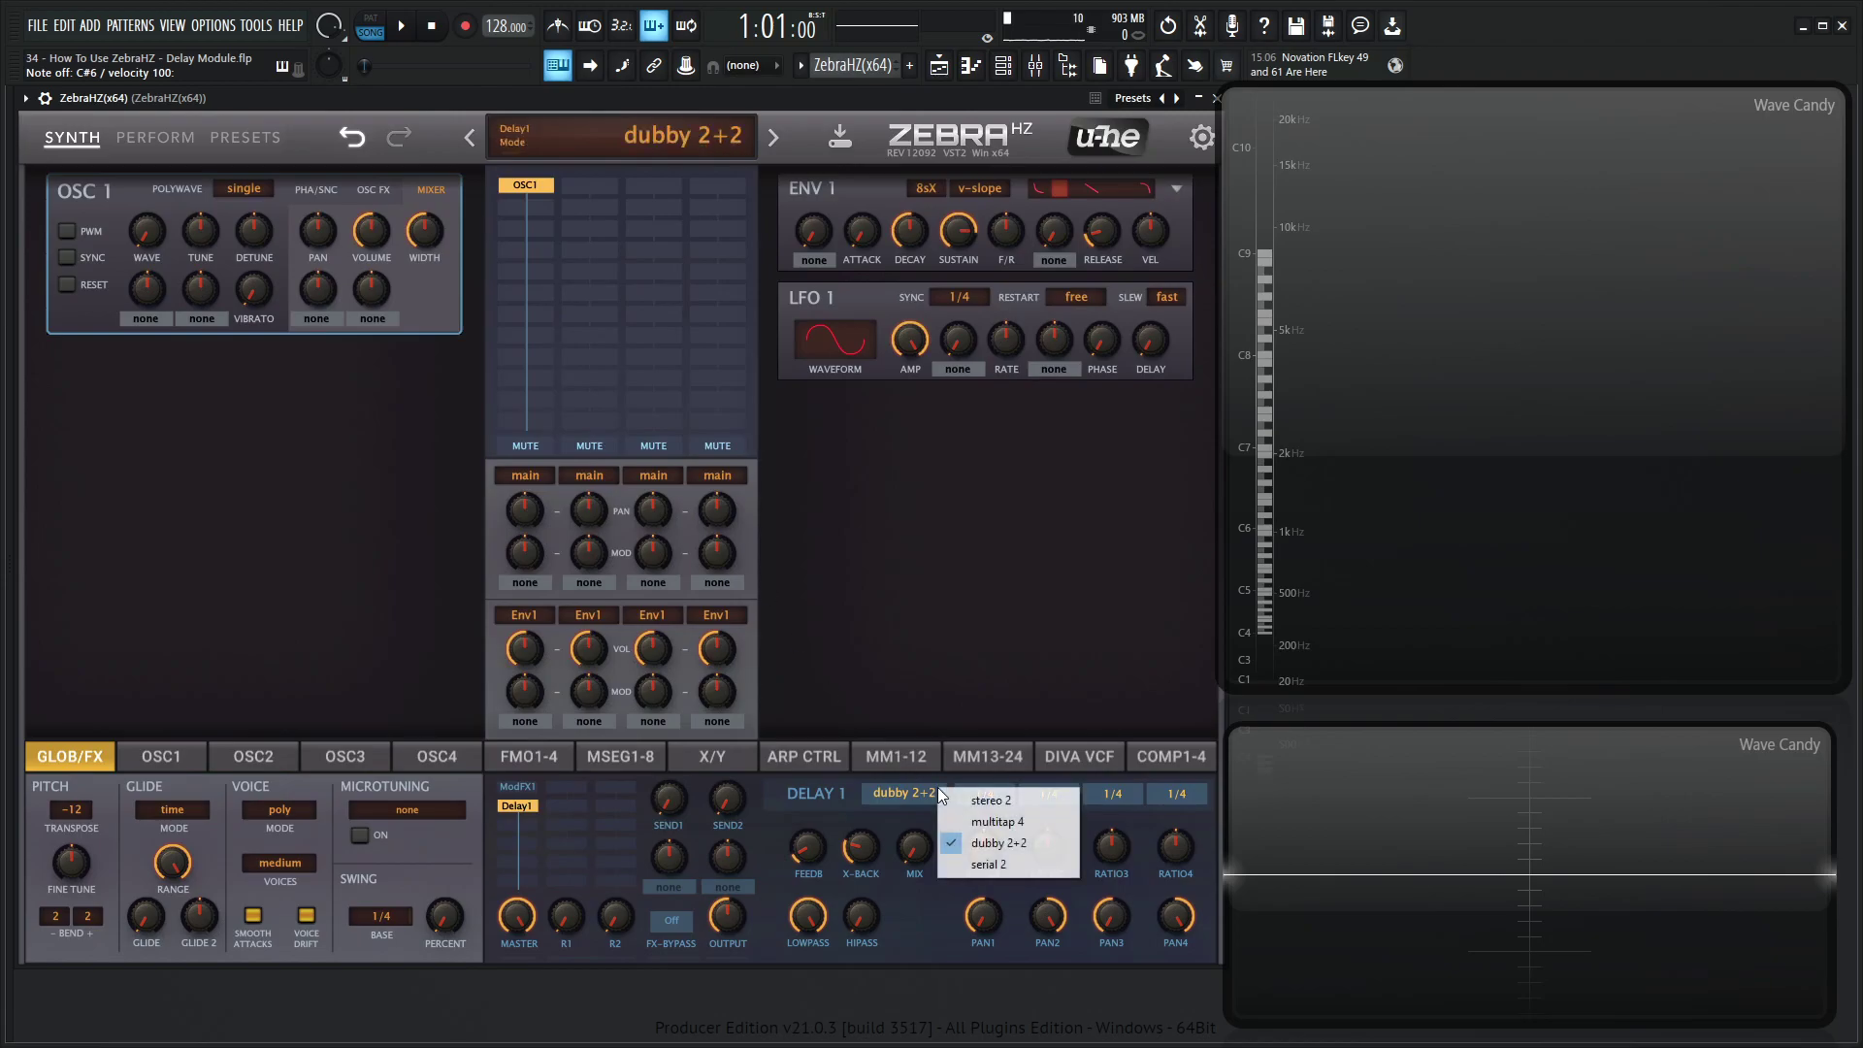
pyautogui.click(972, 867)
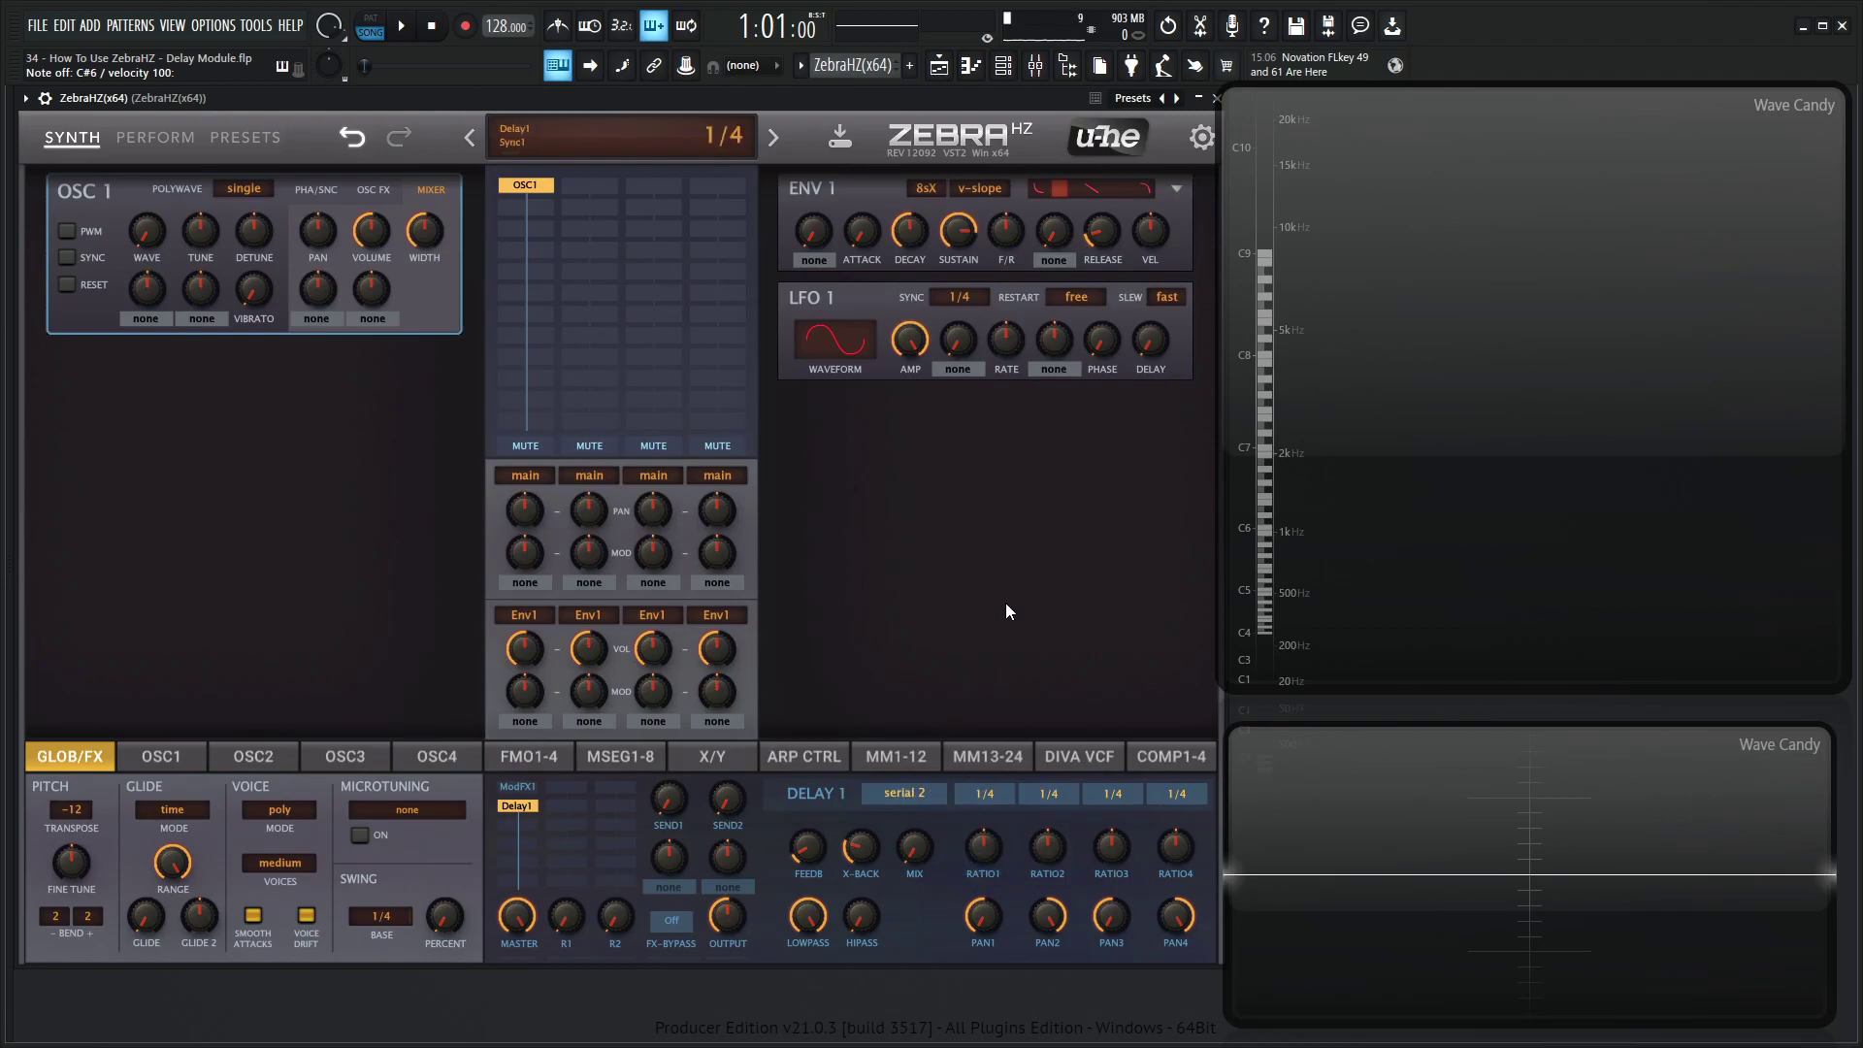
pyautogui.hotkey('alt', 'Tab')
# Step: Open the 'Zebra Delay Flow 4 - Serial 2.png' diagram in Photos
pyautogui.click(1018, 706)
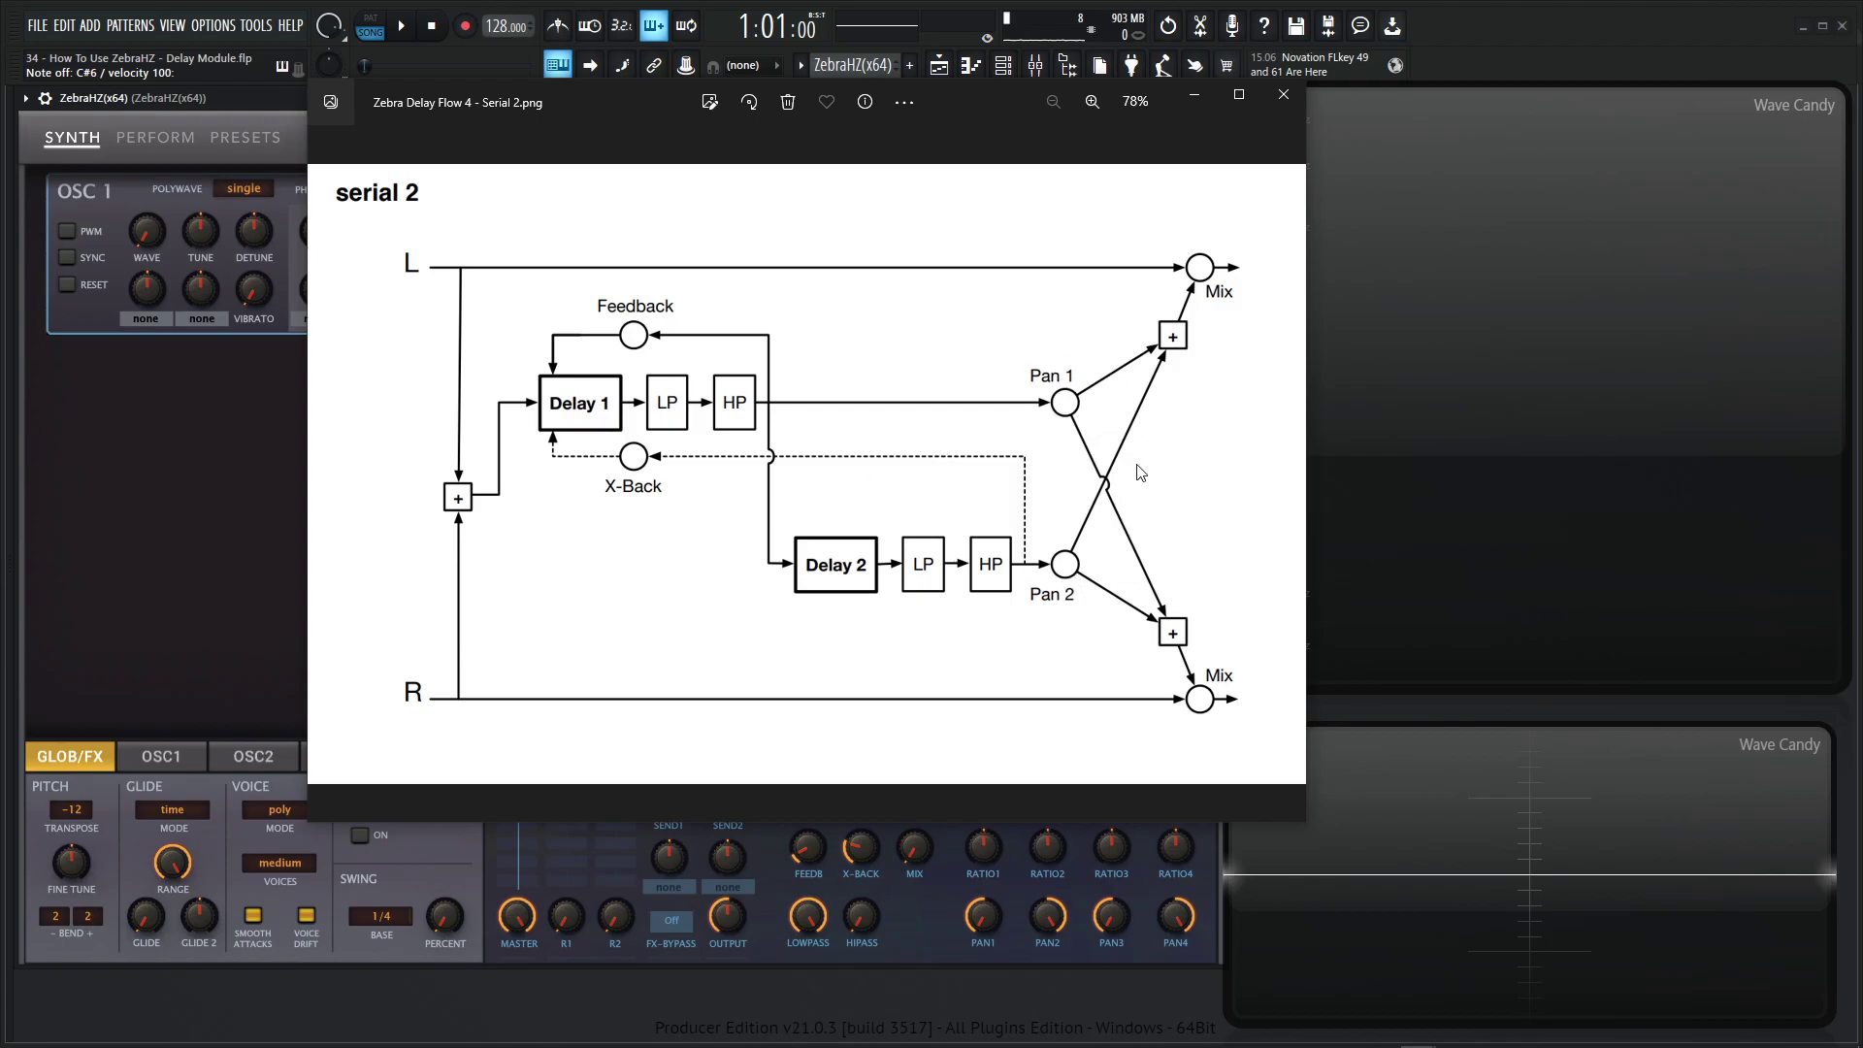
# Step: Back in Zebra, set the Delay 1 mode to stereo 2
pyautogui.click(237, 530)
pyautogui.click(908, 793)
pyautogui.click(933, 809)
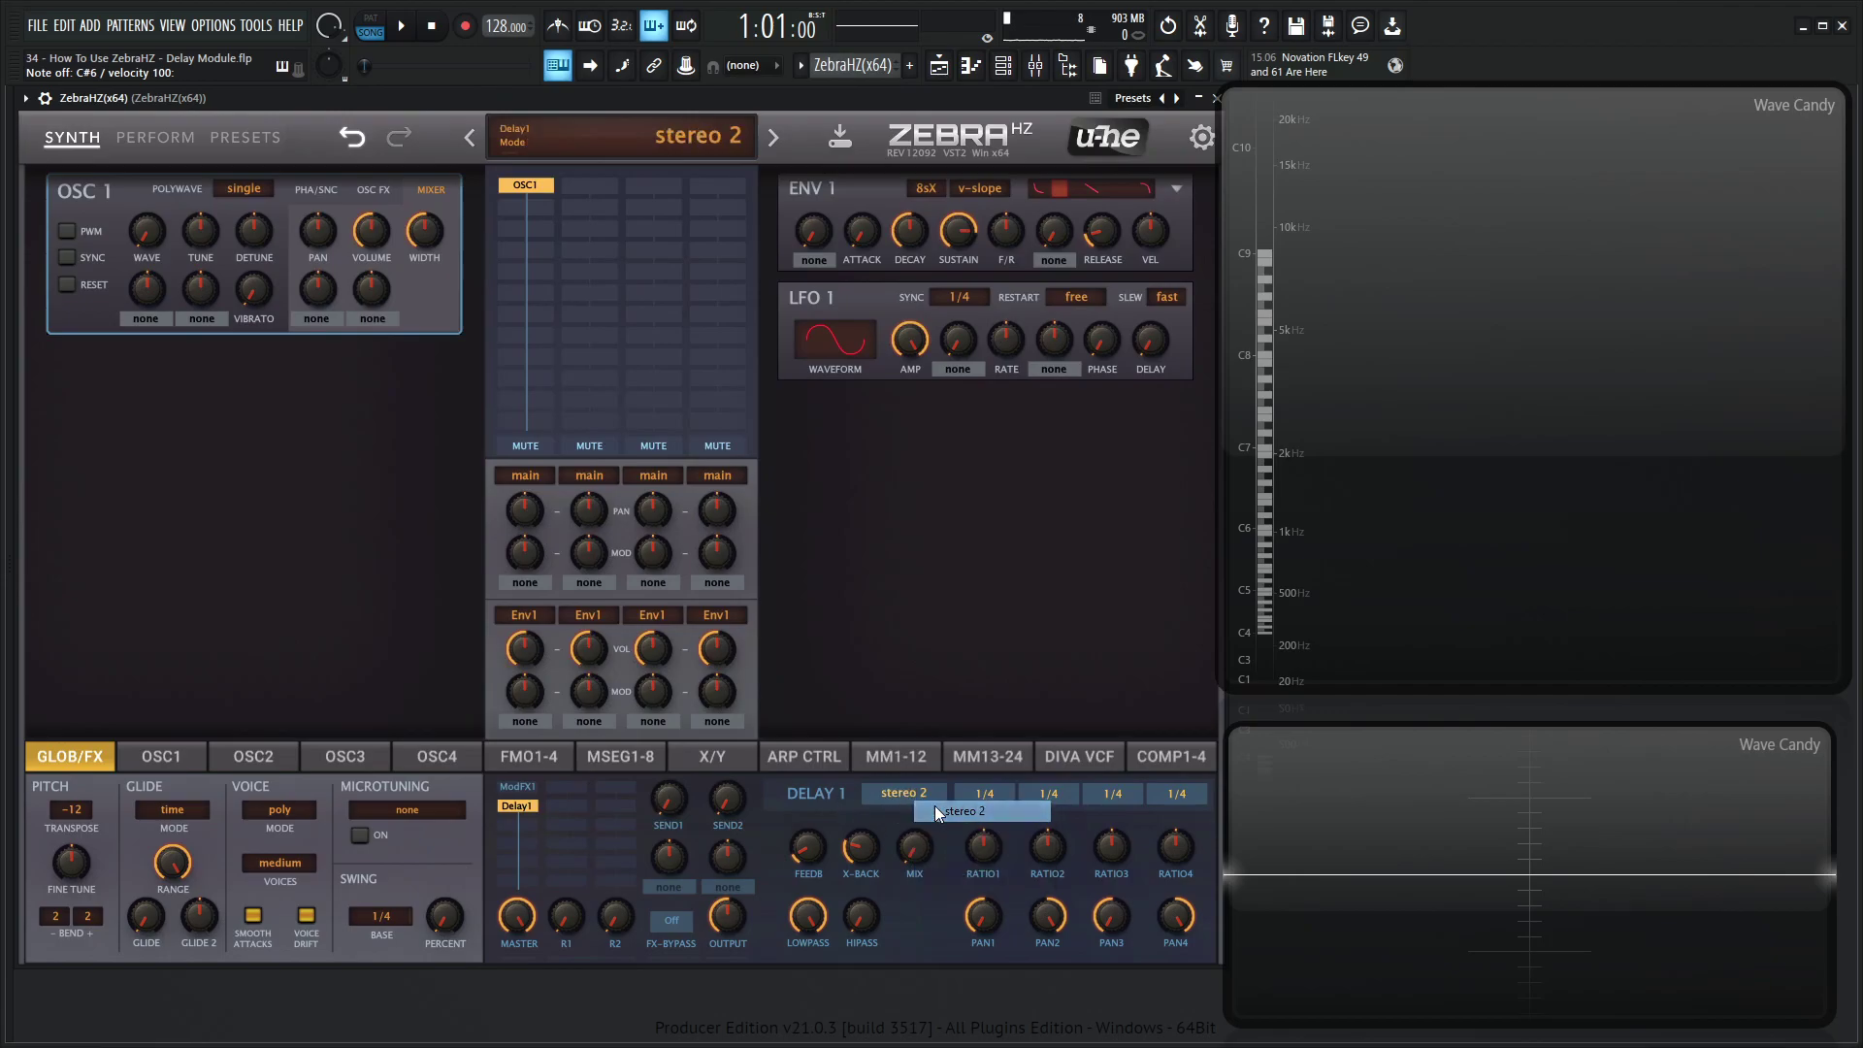